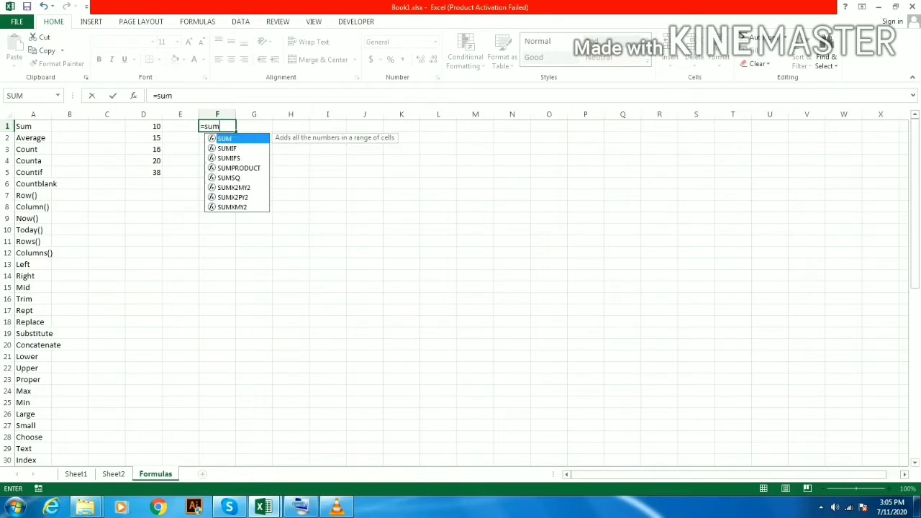
# Complete the SUM formula in cell F1 to add the numbers in D1:D5.
pyautogui.press('Tab')
pyautogui.press('Left')
pyautogui.press('Left')
pyautogui.press('Left')
pyautogui.moveTo(148, 126); pyautogui.dragTo(151, 172)
pyautogui.press('Return')
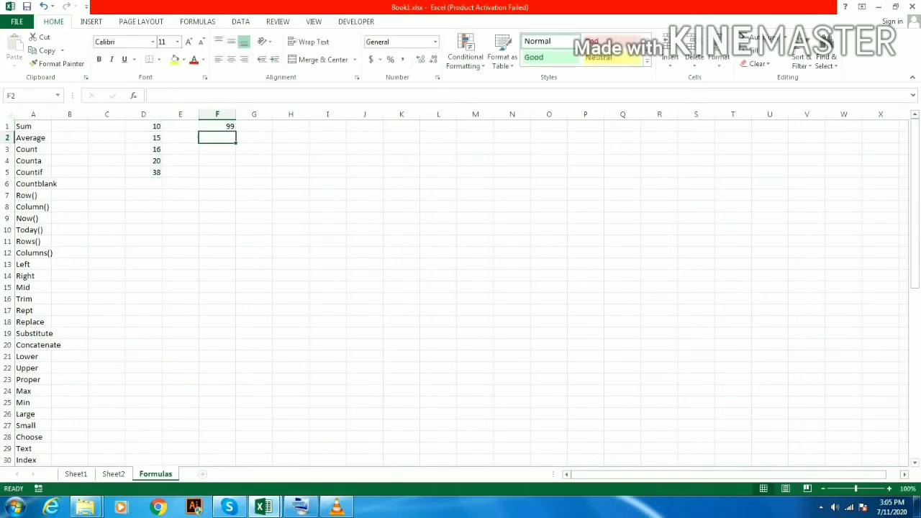
# Select the range D1:D5 to check its total against the SUM result in F1.
pyautogui.press('Up')
pyautogui.press('Left')
pyautogui.press('Left')
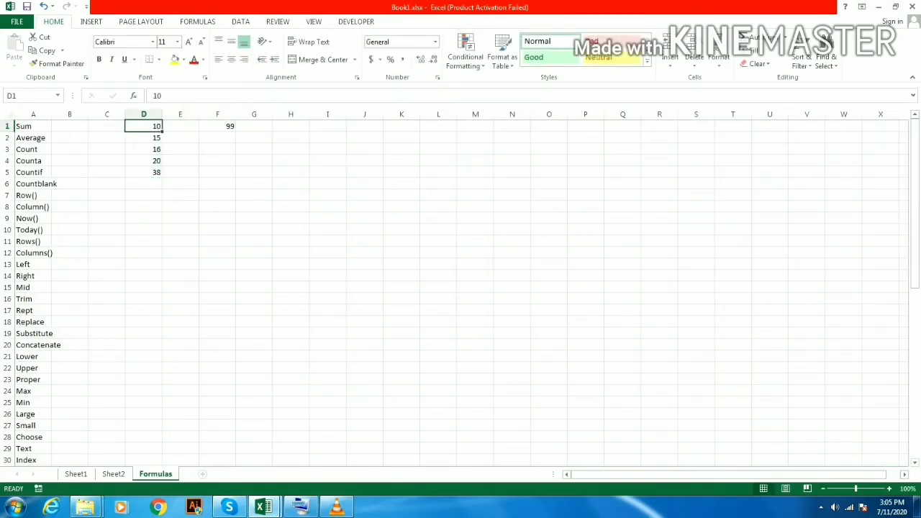
pyautogui.hotkey('ctrl', 'shift', 'Down')
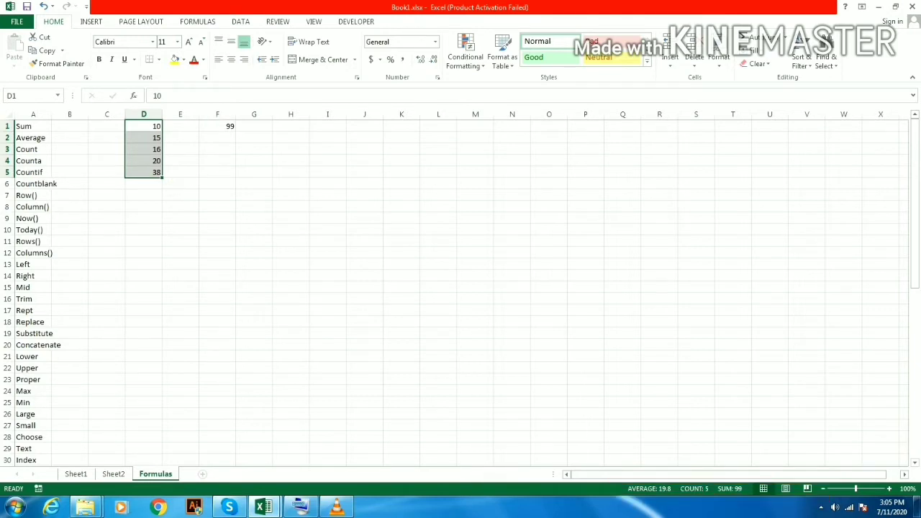
# Calculate the average of D1:D5 in cell F2 with =AVERAGE(D1:D5) and review the formula.
pyautogui.press('Right')
pyautogui.press('Right')
pyautogui.press('Down')
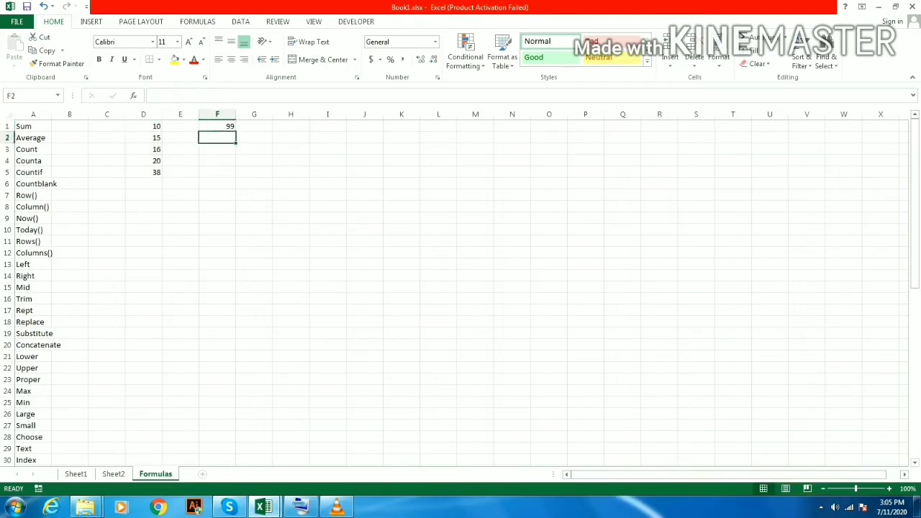
pyautogui.write('=')
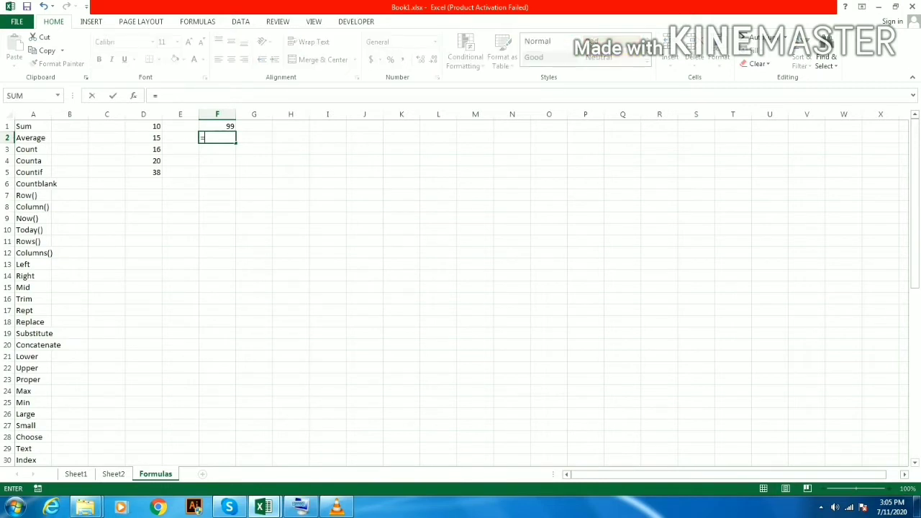
pyautogui.write('ave')
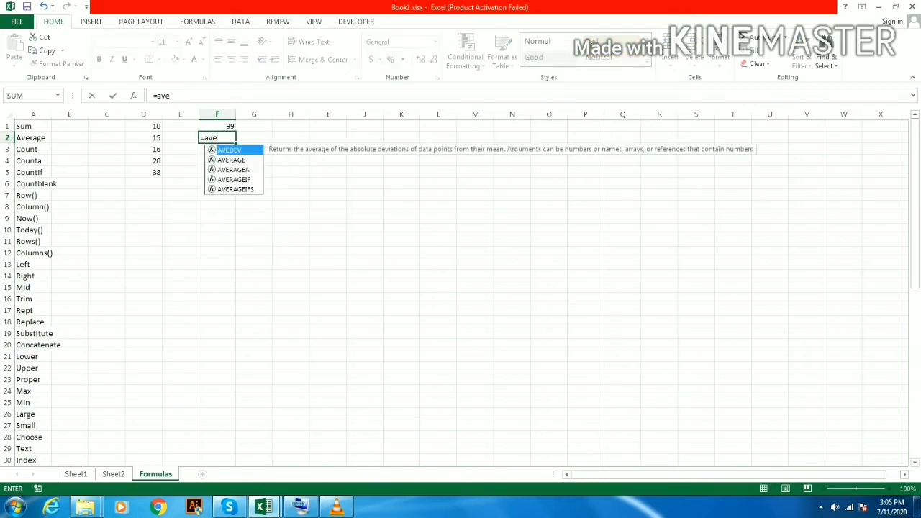
pyautogui.press('Down')
pyautogui.press('Tab')
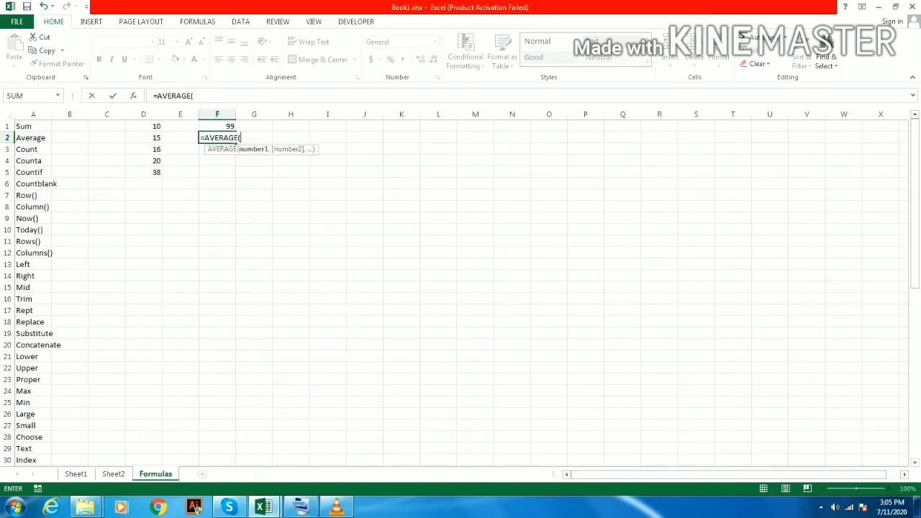
pyautogui.moveTo(151, 126); pyautogui.dragTo(152, 174)
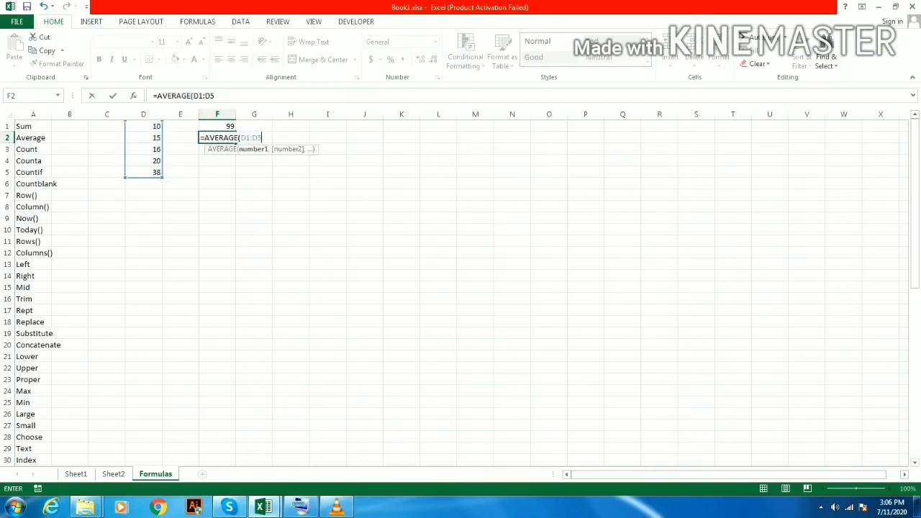
pyautogui.write(')')
pyautogui.press('Return')
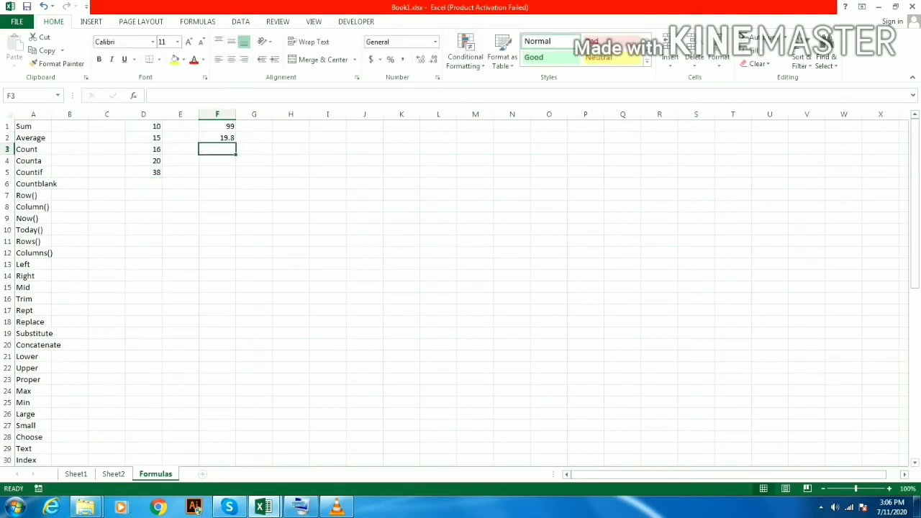
pyautogui.press('Up')
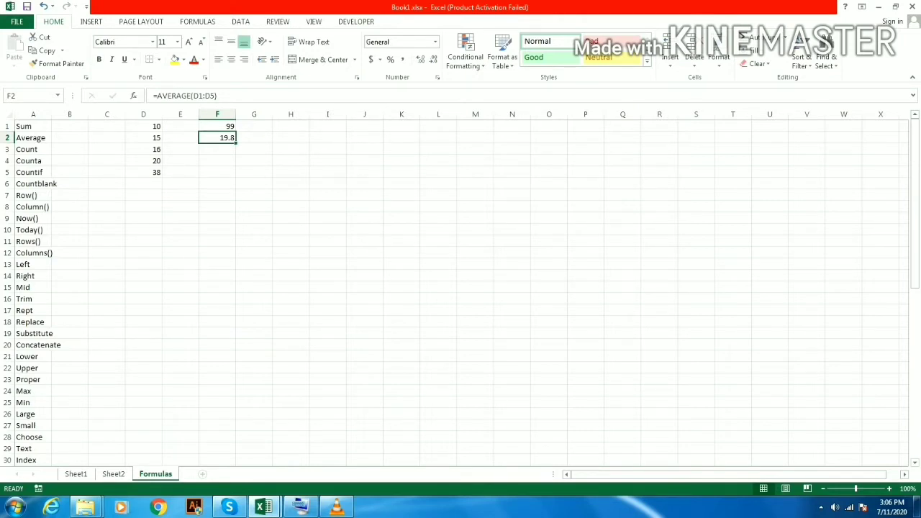
# Start a COUNT formula in cell F5 after comparing the suggested COUNT function variants.
pyautogui.press('Down')
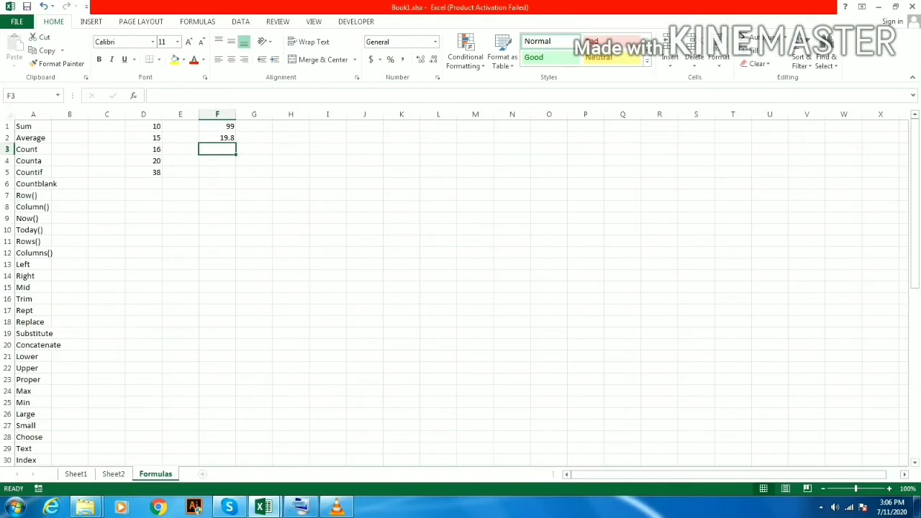
pyautogui.press('Down')
pyautogui.press('Down')
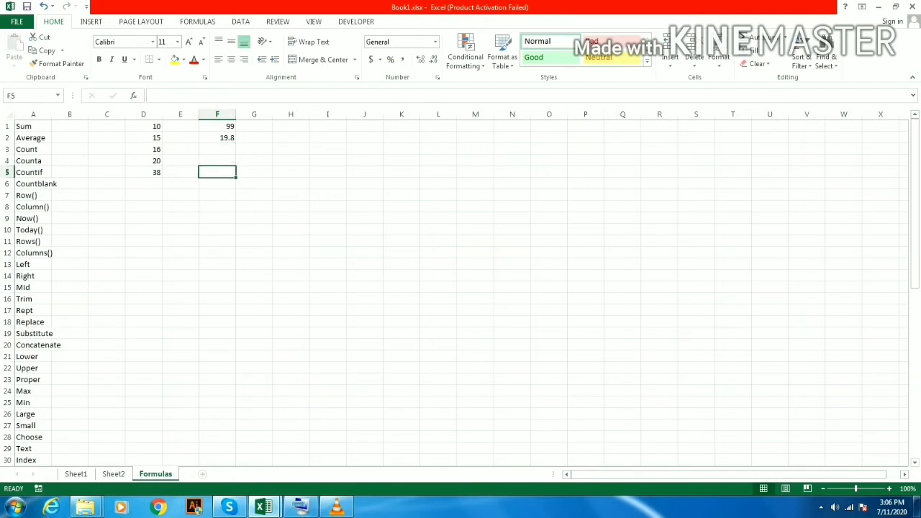
pyautogui.write('=coun')
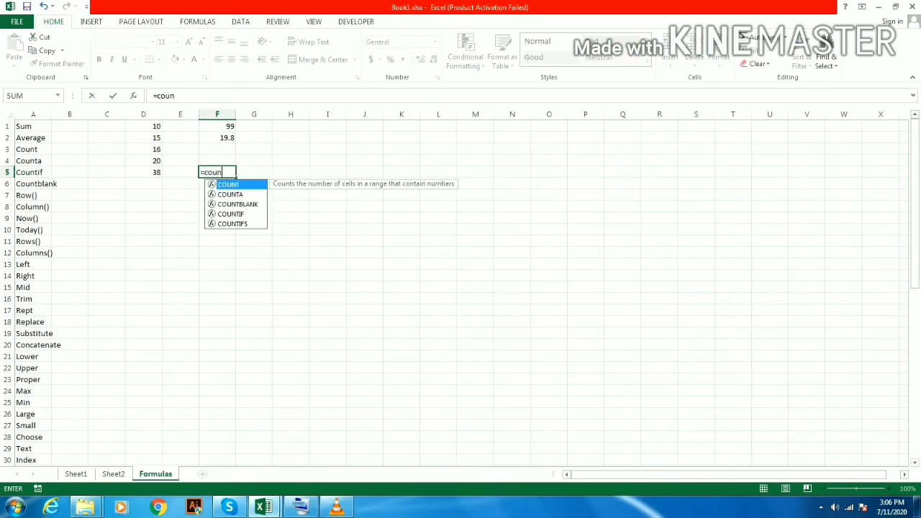
pyautogui.press('Down')
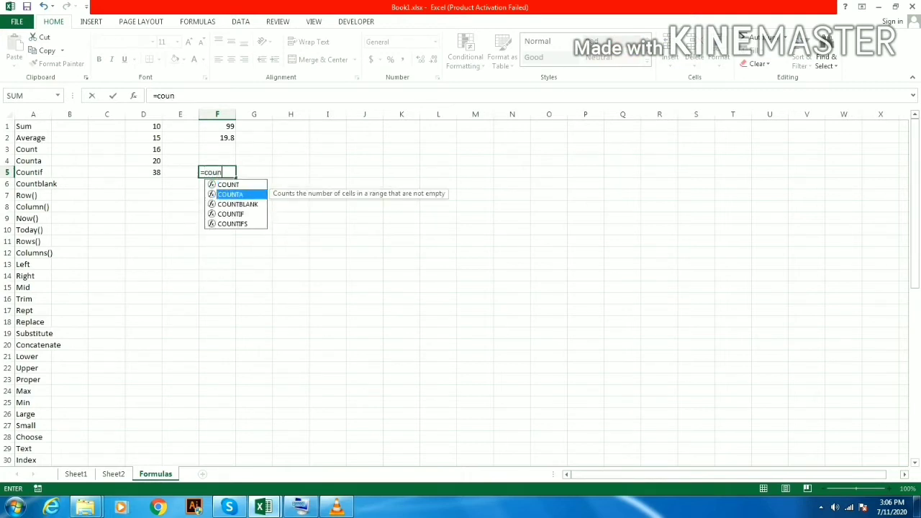
pyautogui.press('Up')
pyautogui.press('Down')
pyautogui.press('Up')
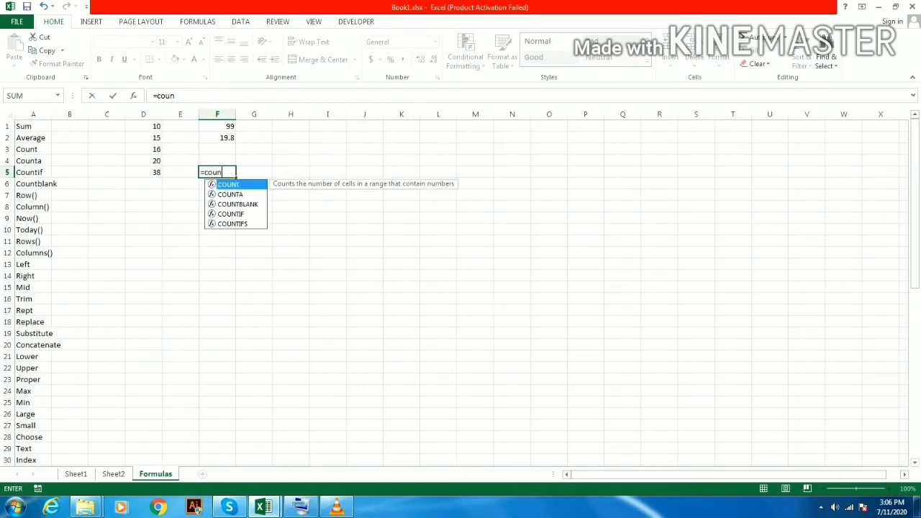
pyautogui.press('Down')
pyautogui.press('Down')
pyautogui.press('Down')
pyautogui.press('Up')
pyautogui.press('Up')
pyautogui.press('Up')
pyautogui.press('Tab')
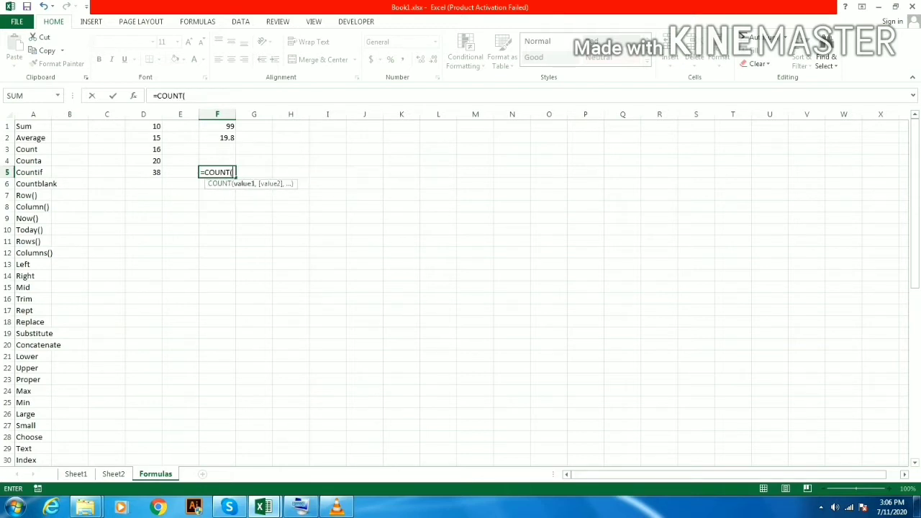
# Use the range D1:D8 as the COUNT argument and complete the formula in F5.
pyautogui.press('Left')
pyautogui.press('Left')
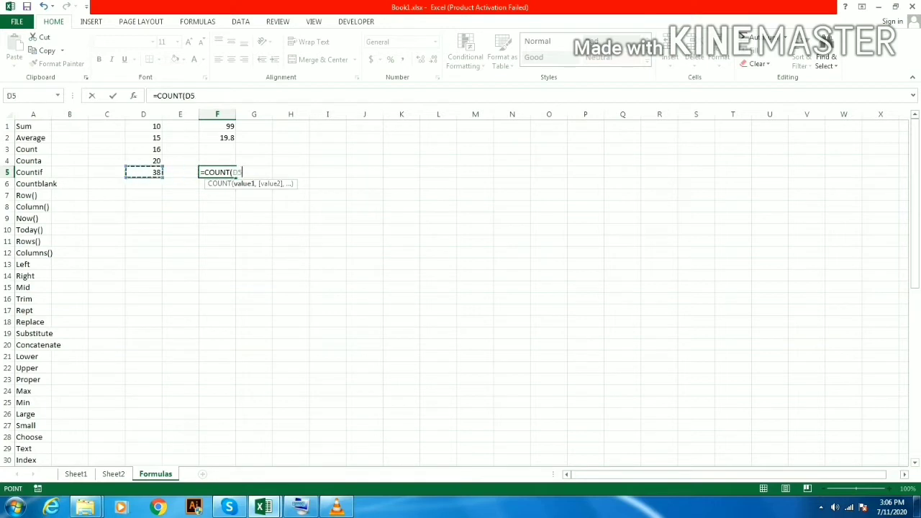
pyautogui.press('Up')
pyautogui.press('Up')
pyautogui.press('Up')
pyautogui.press('Up')
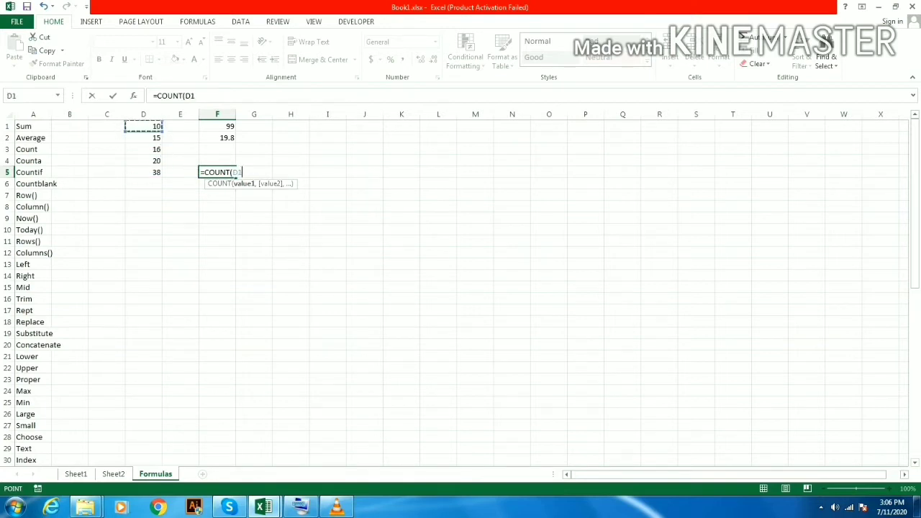
pyautogui.hotkey('shift', 'Down')
pyautogui.hotkey('shift', 'Down')
pyautogui.hotkey('shift', 'Down')
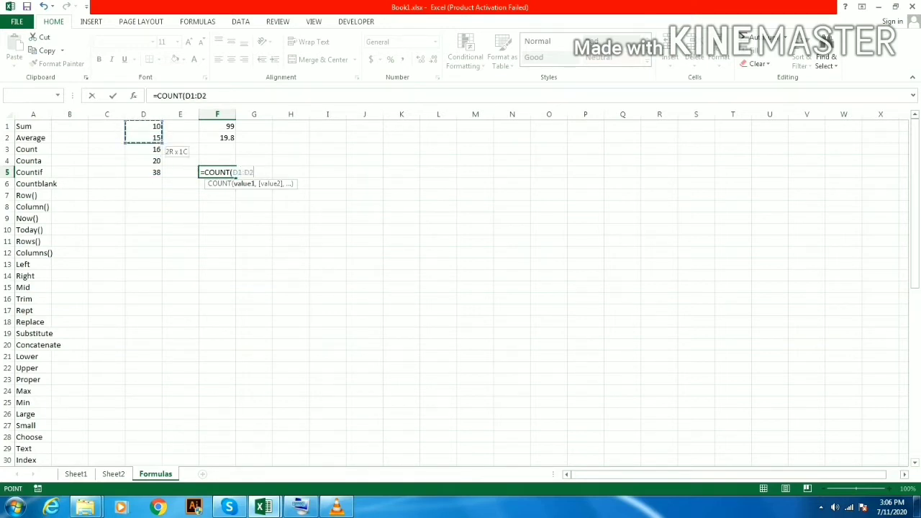
pyautogui.hotkey('shift', 'Down')
pyautogui.hotkey('shift', 'Down')
pyautogui.hotkey('shift', 'Down')
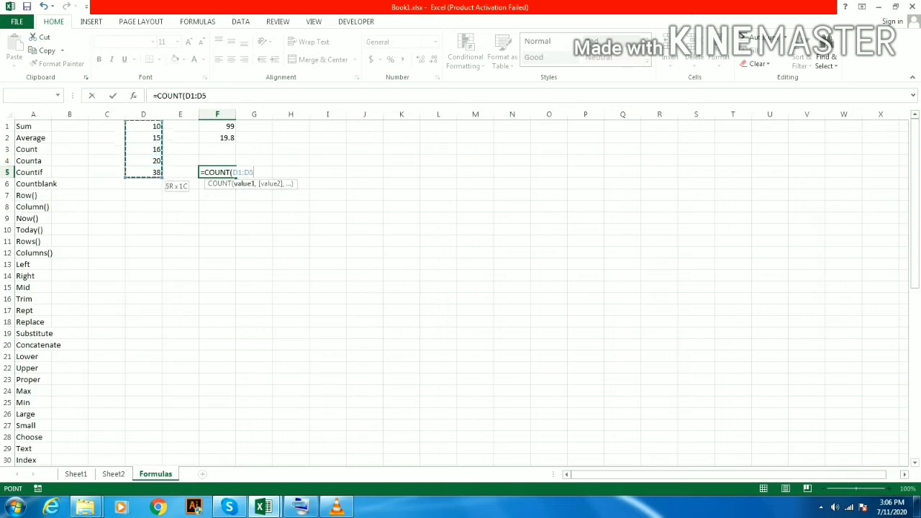
pyautogui.hotkey('shift', 'Down')
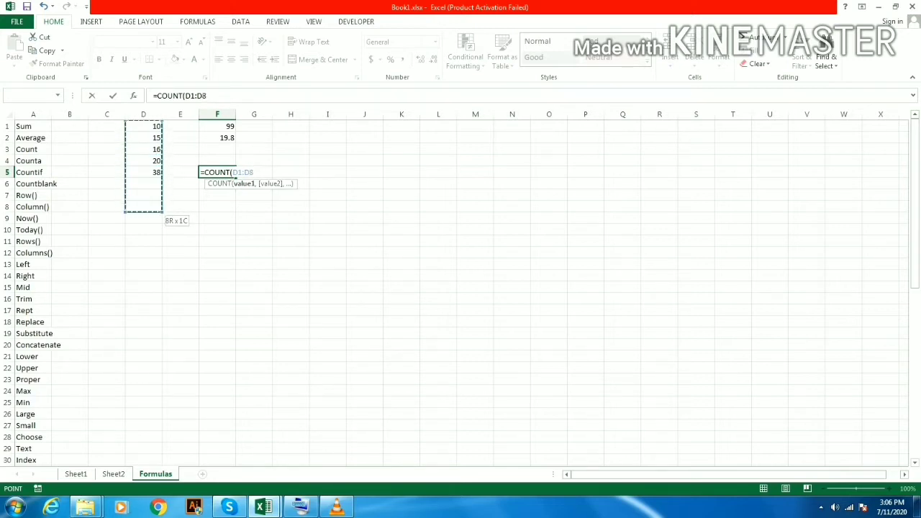
pyautogui.press('Return')
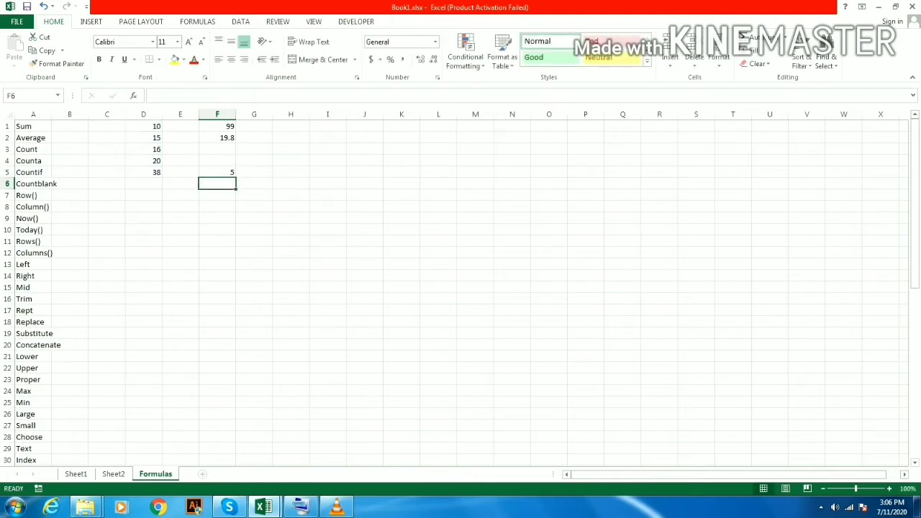
# Examine the COUNT formula in F5 and go through the numeric cells in D1:D5 that it covers.
pyautogui.press('Up')
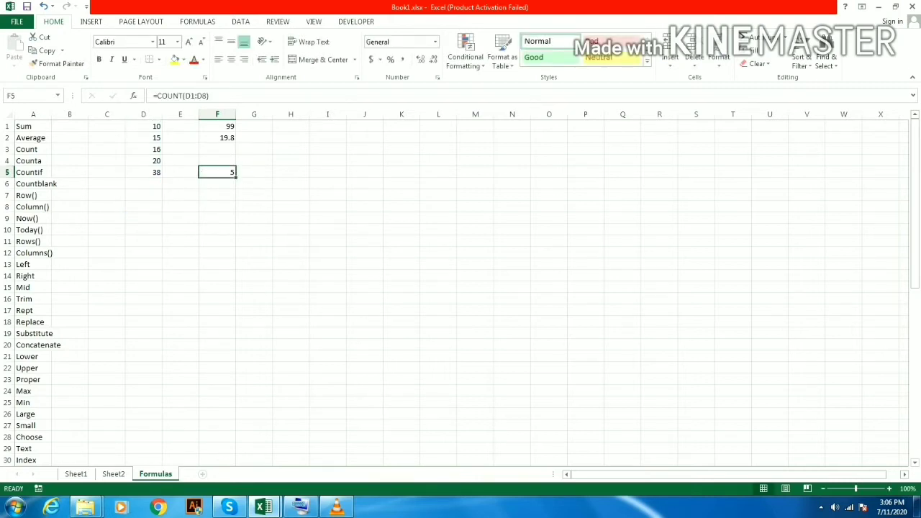
pyautogui.press('Left')
pyautogui.press('Left')
pyautogui.hotkey('shift', 'Up')
pyautogui.hotkey('shift', 'Up')
pyautogui.hotkey('shift', 'Up')
pyautogui.hotkey('shift', 'Up')
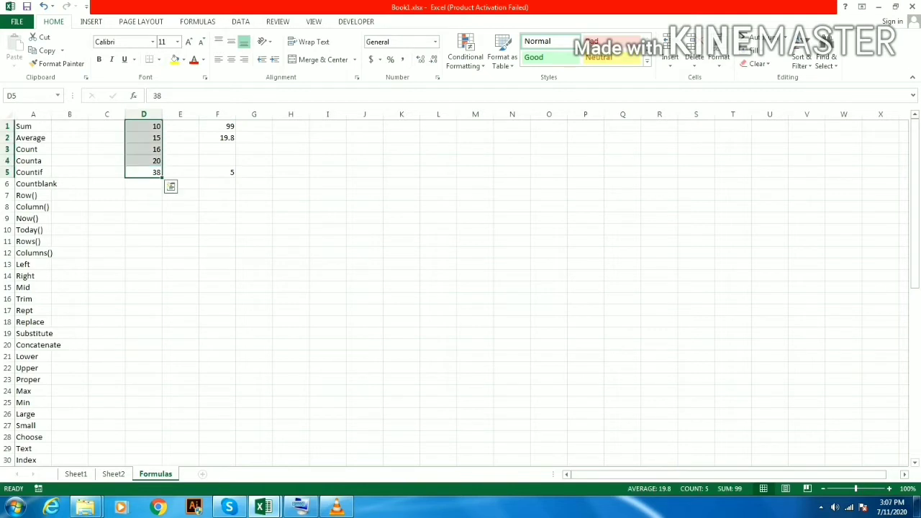
pyautogui.press('Down')
pyautogui.press('Up')
pyautogui.press('Up')
pyautogui.press('Up')
pyautogui.press('Up')
pyautogui.press('Up')
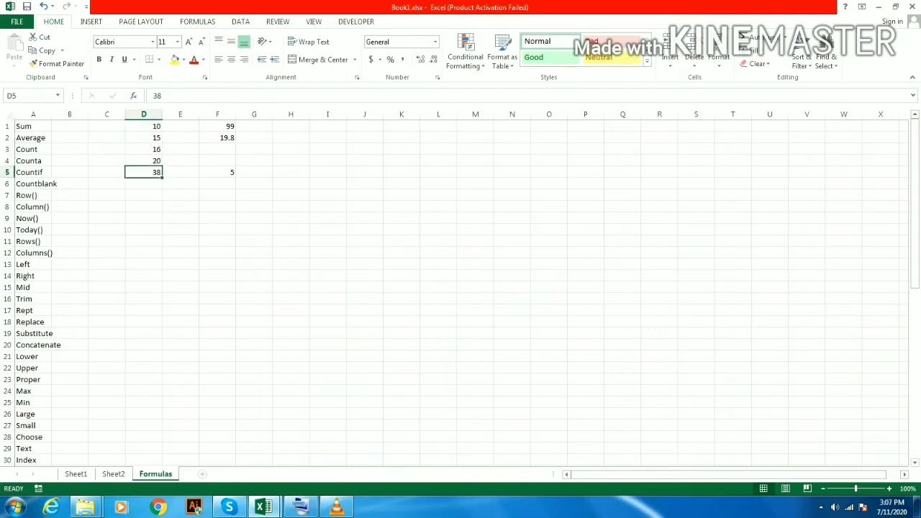
pyautogui.press('Down')
pyautogui.press('Down')
pyautogui.press('Down')
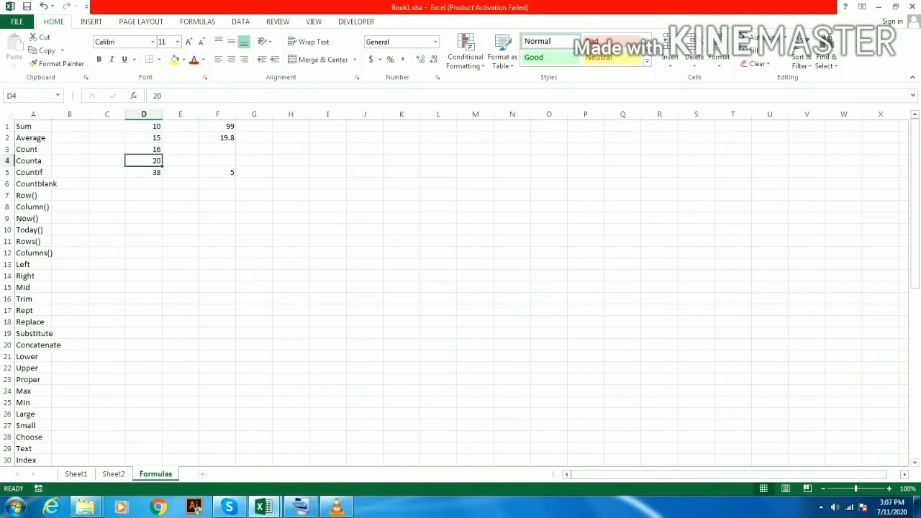
pyautogui.press('Down')
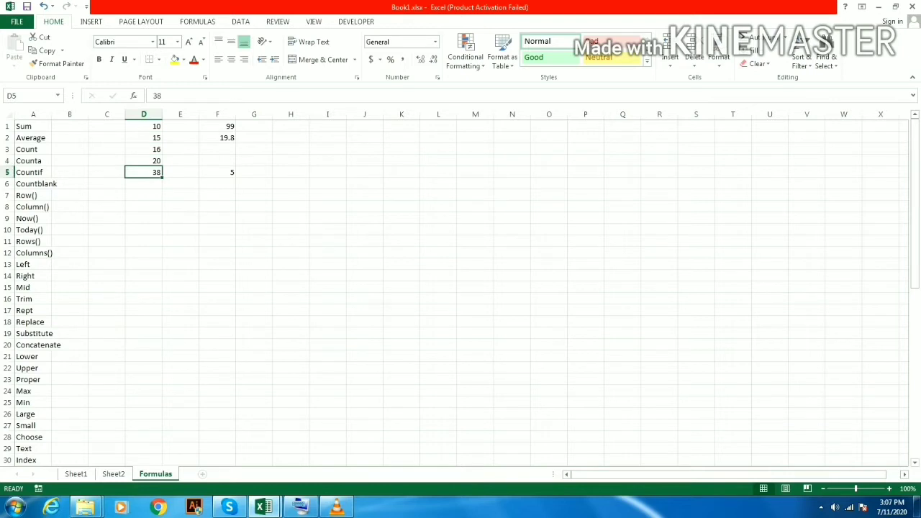
# Enter the number 2 in cell D6 to test how the COUNT result in F5 responds.
pyautogui.press('Right')
pyautogui.press('Right')
pyautogui.press('Left')
pyautogui.press('Left')
pyautogui.press('Down')
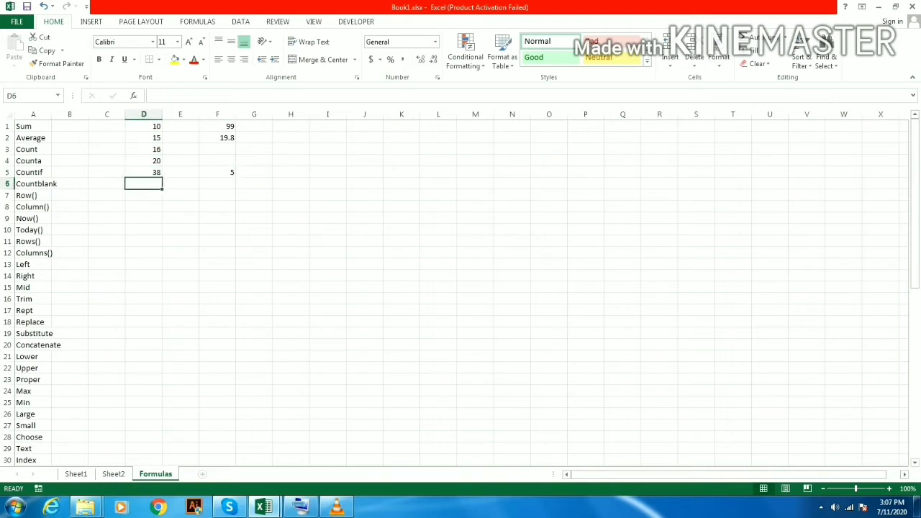
pyautogui.write('2')
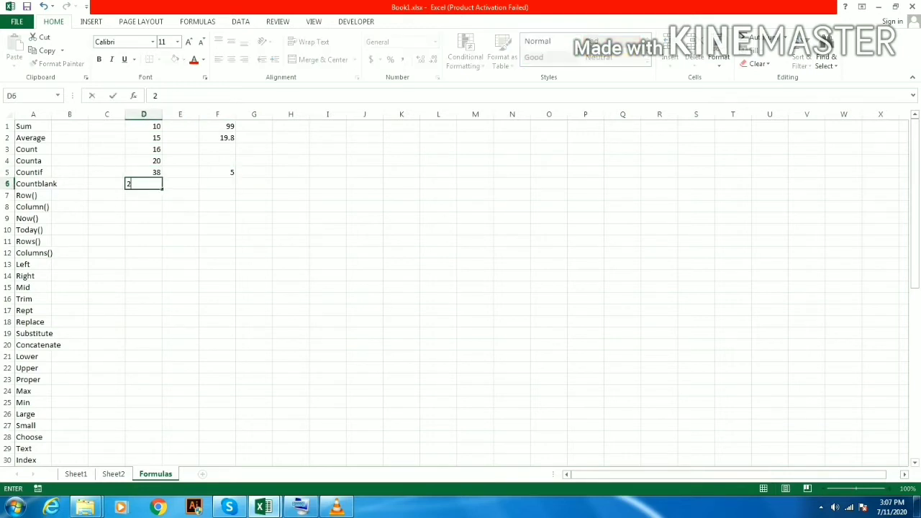
pyautogui.press('Return')
pyautogui.press('Up')
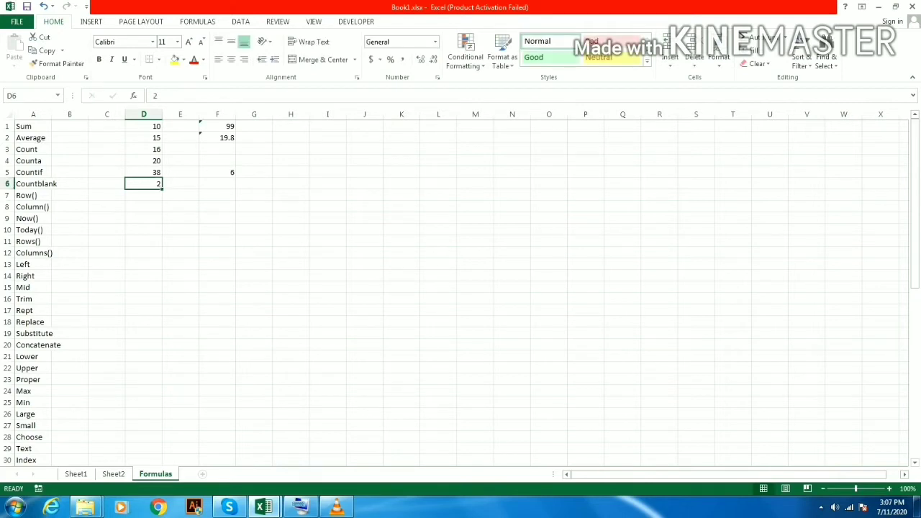
# Replace the number in cell D6 with the text hg to test COUNT on non-numeric data.
pyautogui.press('Delete')
pyautogui.write('hg')
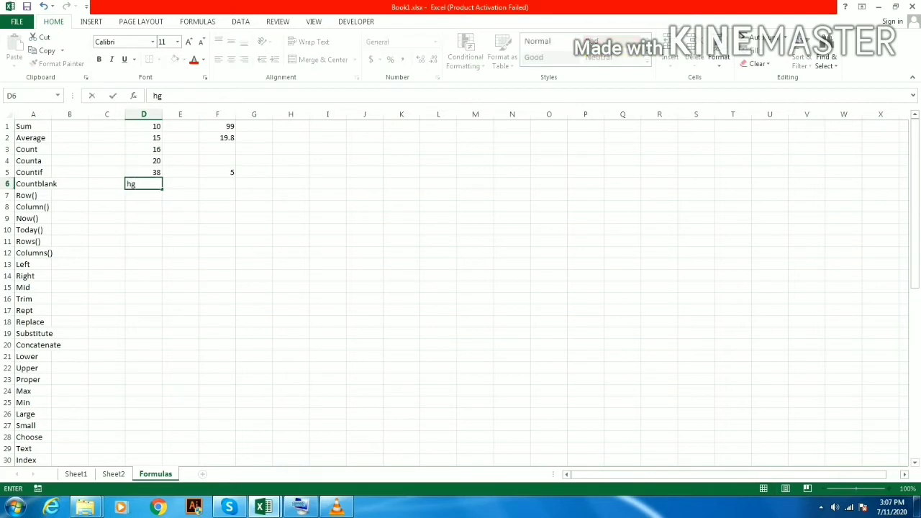
pyautogui.press('Return')
pyautogui.press('Up')
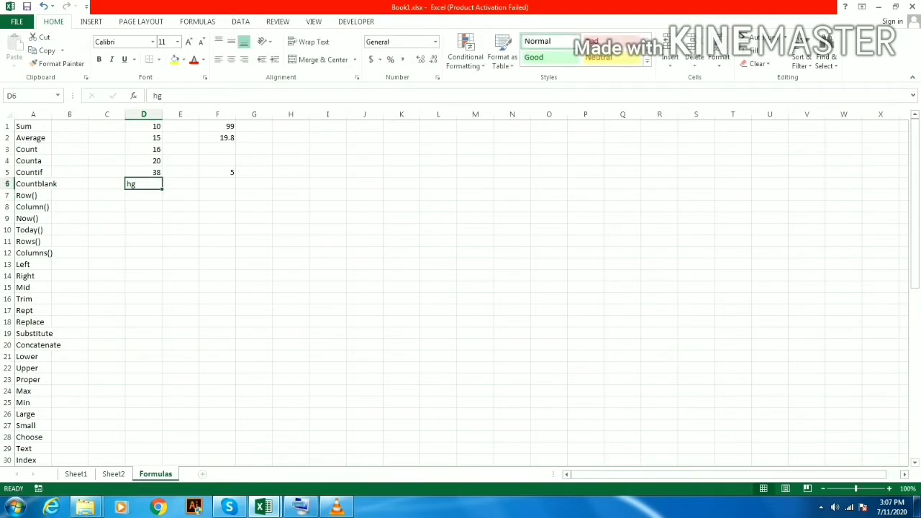
# Clear the test text from cell D6 and delete the COUNT formula from F5.
pyautogui.press('Delete')
pyautogui.press('Right')
pyautogui.press('Right')
pyautogui.press('Up')
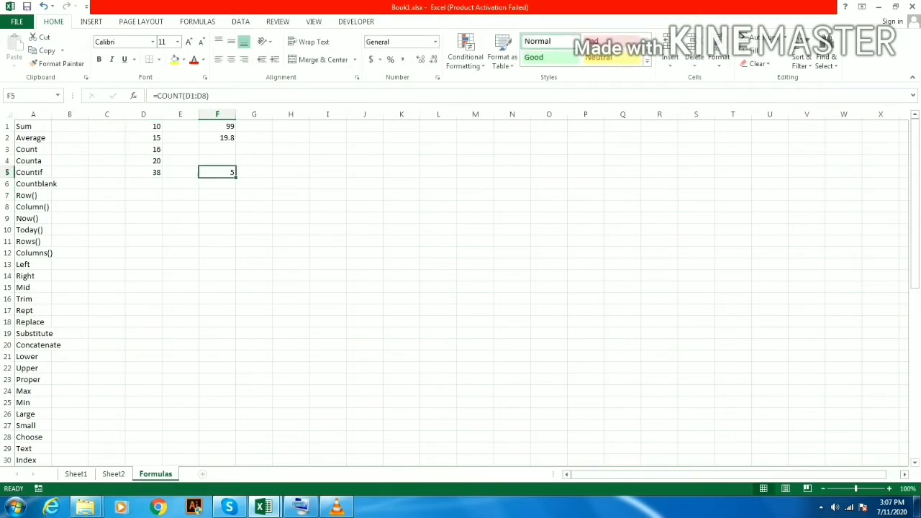
pyautogui.press('Delete')
# Go to the Counta entry in cell A4 of the function list.
pyautogui.press('Left')
pyautogui.press('Left')
pyautogui.press('Left')
pyautogui.press('Left')
pyautogui.press('Left')
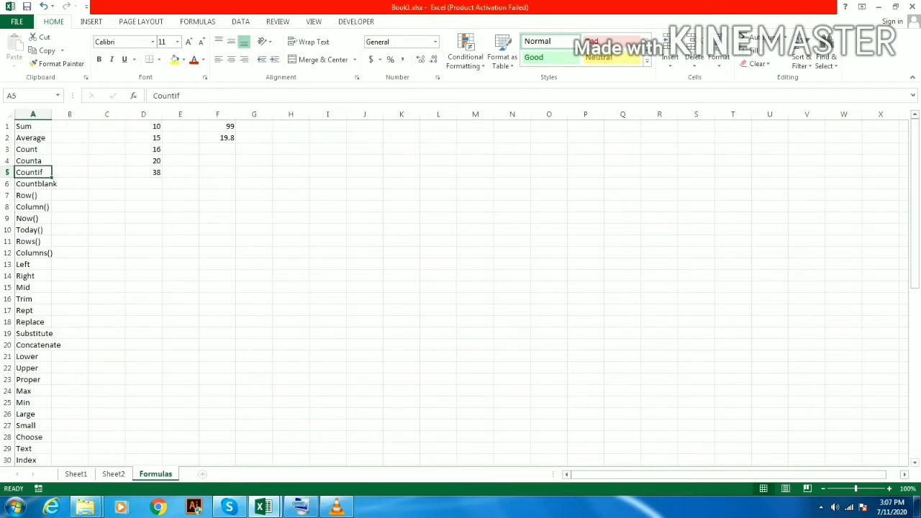
pyautogui.press('Up')
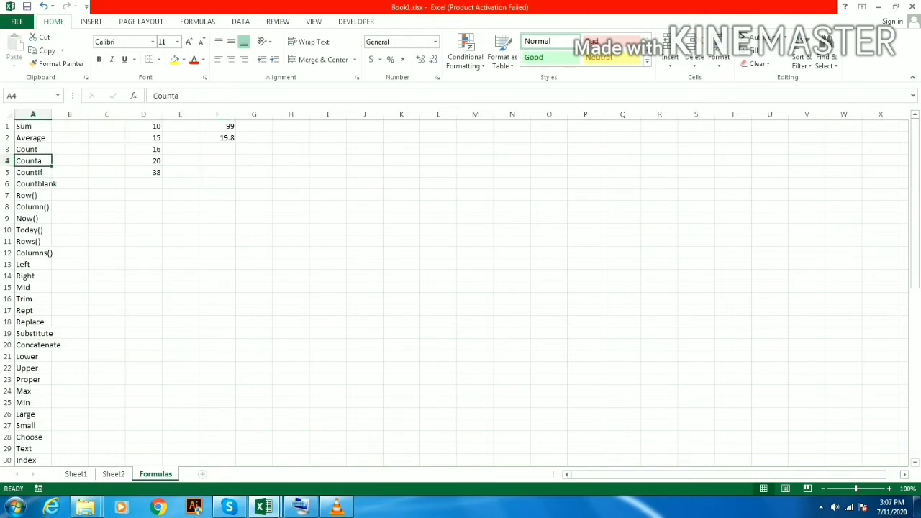
# Enter a COUNTA formula in cell F5 that counts the non-empty cells in D1:D8.
pyautogui.press('Right')
pyautogui.press('Right')
pyautogui.press('Right')
pyautogui.press('Right')
pyautogui.press('Right')
pyautogui.press('Right')
pyautogui.press('Down')
pyautogui.press('Left')
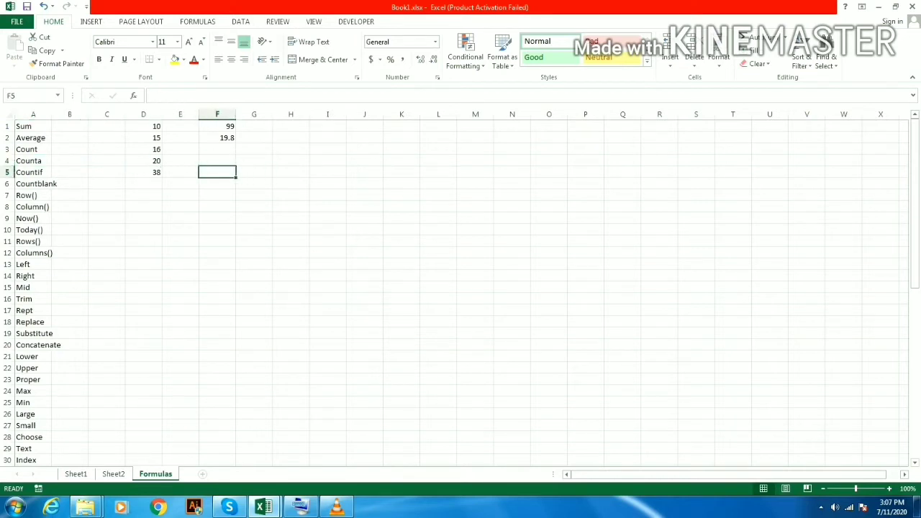
pyautogui.write('=coun')
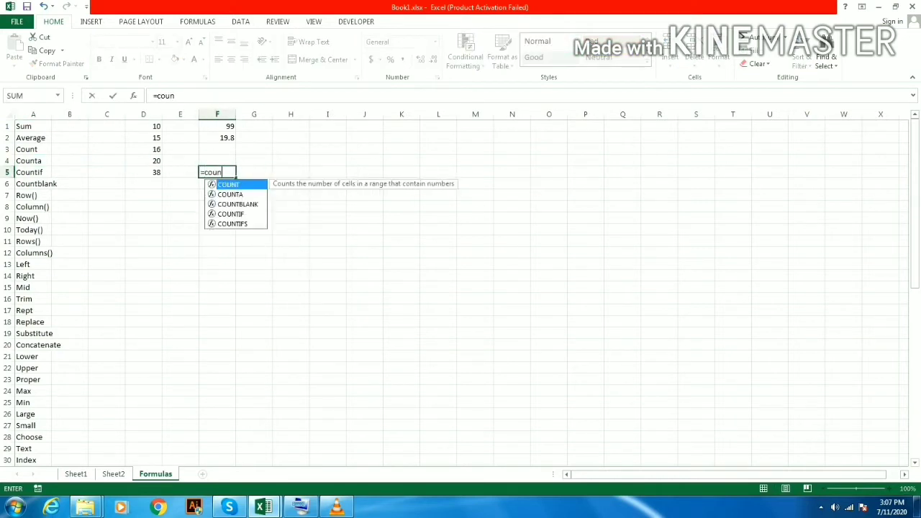
pyautogui.press('Down')
pyautogui.press('Tab')
pyautogui.press('Left')
pyautogui.press('Left')
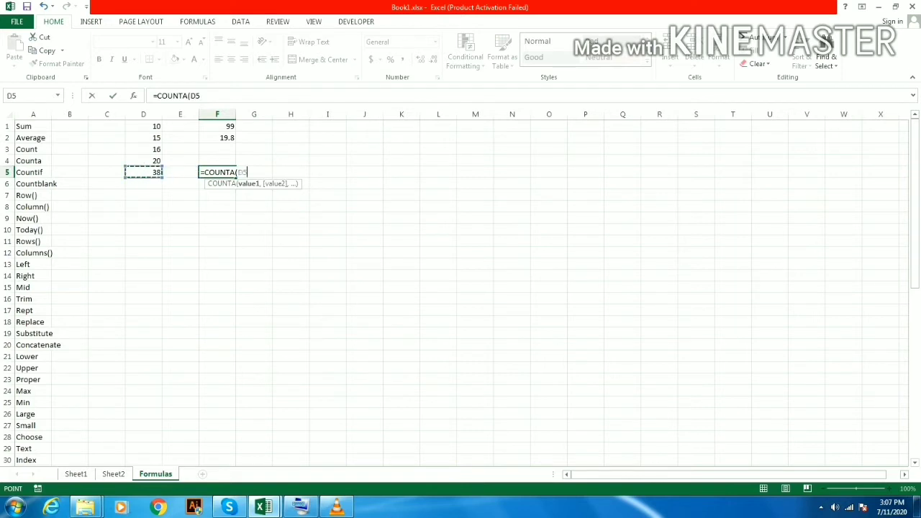
pyautogui.press('Up')
pyautogui.press('Up')
pyautogui.press('Up')
pyautogui.press('Up')
pyautogui.hotkey('shift', 'Down')
pyautogui.hotkey('shift', 'Down')
pyautogui.hotkey('shift', 'Down')
pyautogui.hotkey('shift', 'Down')
pyautogui.hotkey('shift', 'Down')
pyautogui.hotkey('shift', 'Down')
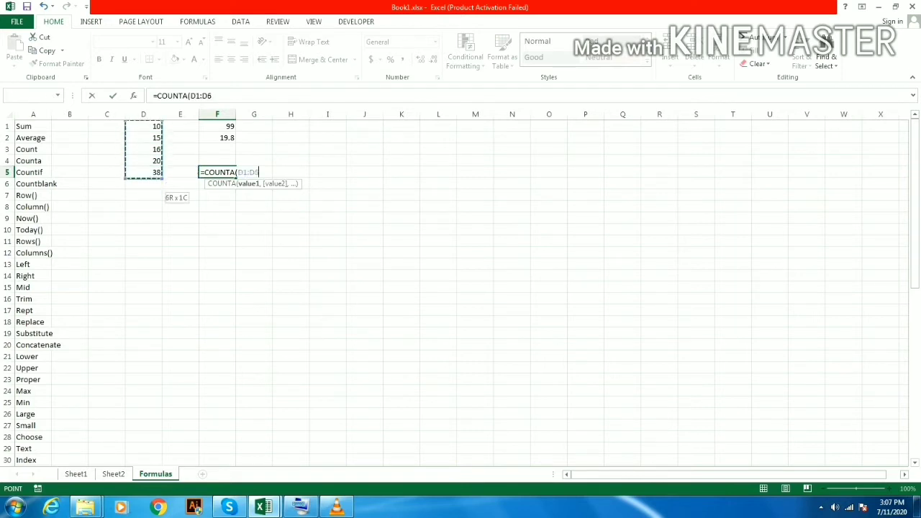
pyautogui.hotkey('shift', 'Down')
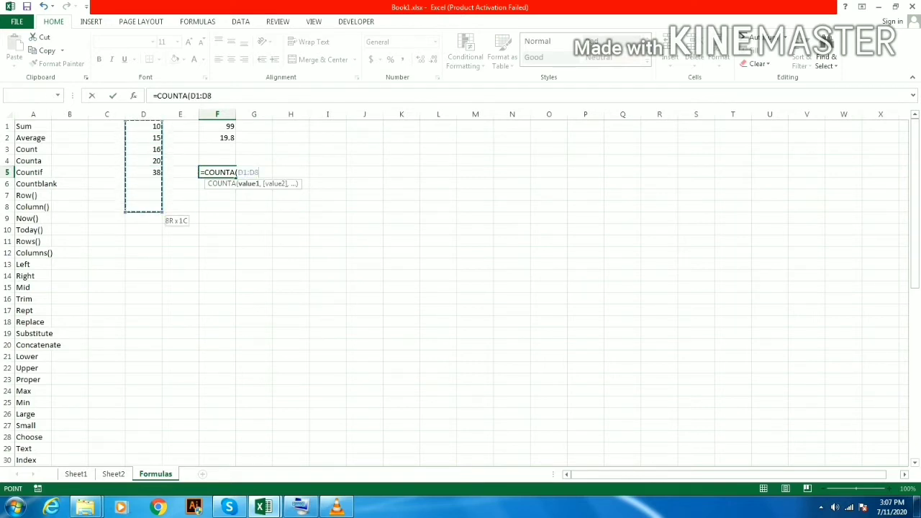
pyautogui.press('Return')
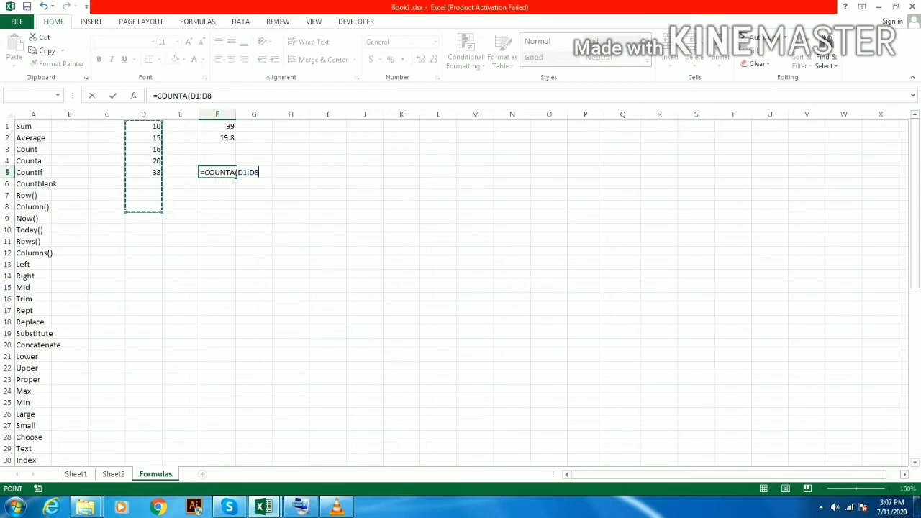
# Enter the text hg in cell D6 to test how COUNTA treats text.
pyautogui.press('Up')
pyautogui.press('Left')
pyautogui.press('Left')
pyautogui.press('Down')
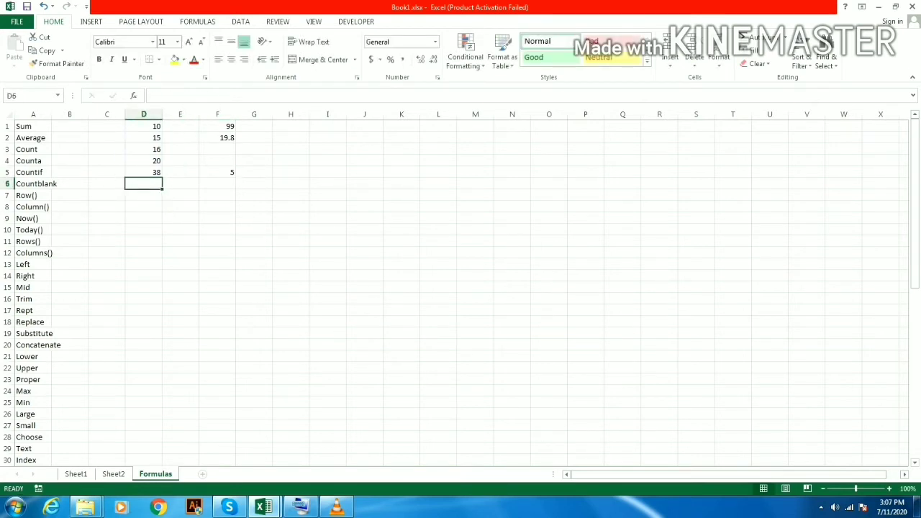
pyautogui.write('hg')
pyautogui.press('Return')
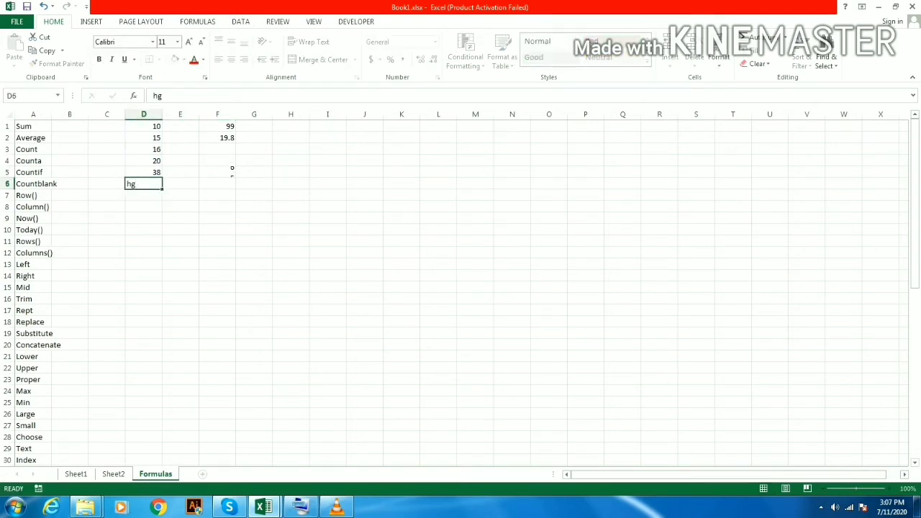
# Enter a question mark in cell D7 to test COUNTA on a symbol.
pyautogui.press('Up')
pyautogui.press('Down')
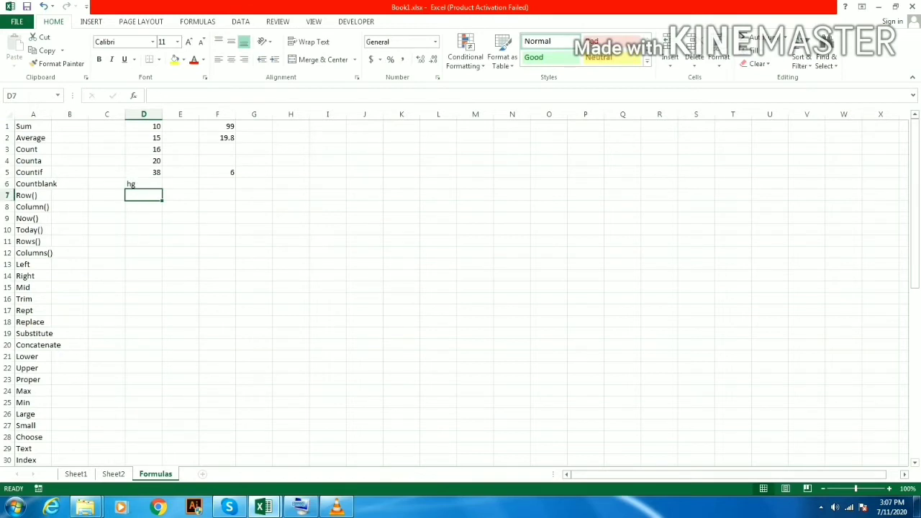
pyautogui.write('?')
pyautogui.press('Return')
# Clear the test entries from D6:D7 and delete the COUNTA formula from F5.
pyautogui.press('Up')
pyautogui.press('Up')
pyautogui.press('Down')
pyautogui.press('Up')
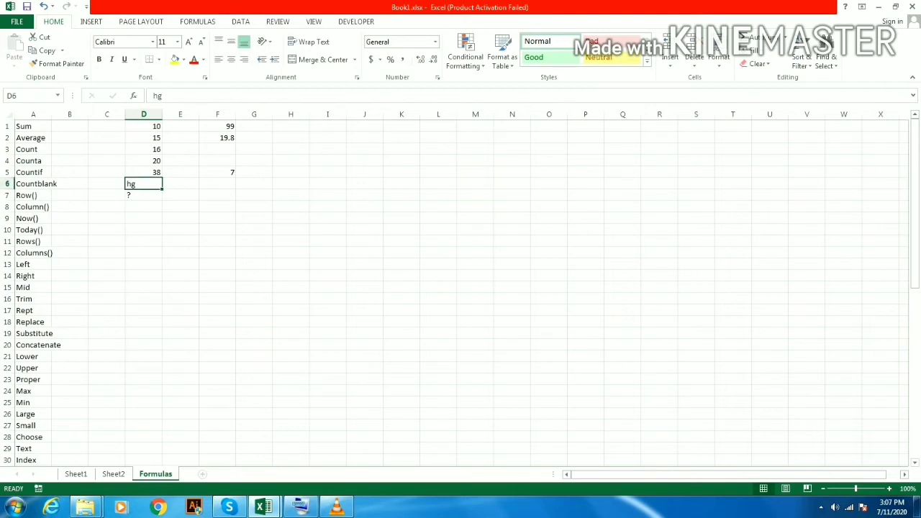
pyautogui.hotkey('shift', 'Down')
pyautogui.press('Delete')
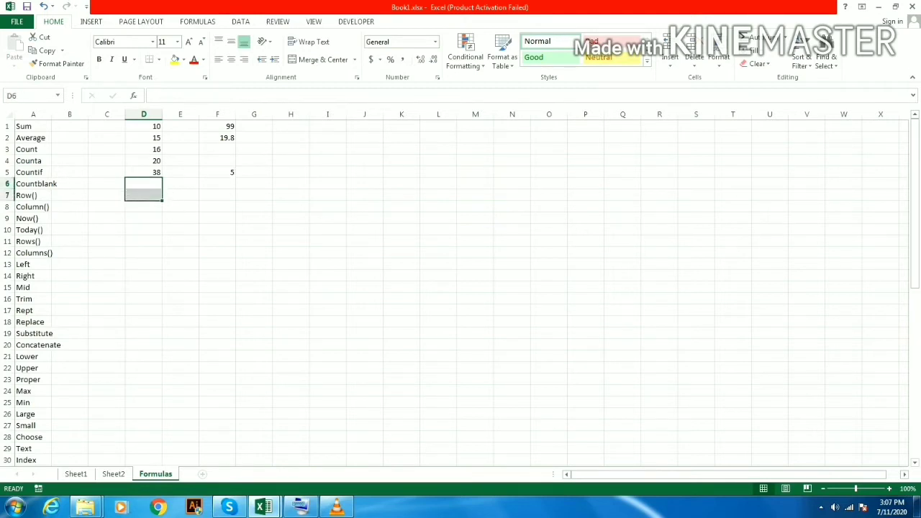
pyautogui.press('Up')
pyautogui.press('Right')
pyautogui.press('Right')
pyautogui.press('Delete')
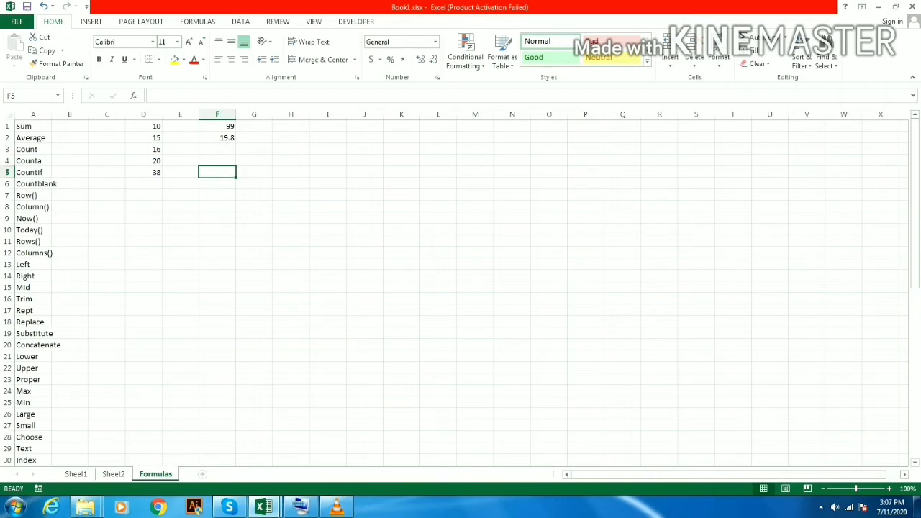
# Go to the Countblank entry in cell A6 of the function list.
pyautogui.press('Left')
pyautogui.press('Left')
pyautogui.press('Left')
pyautogui.press('Left')
pyautogui.press('Left')
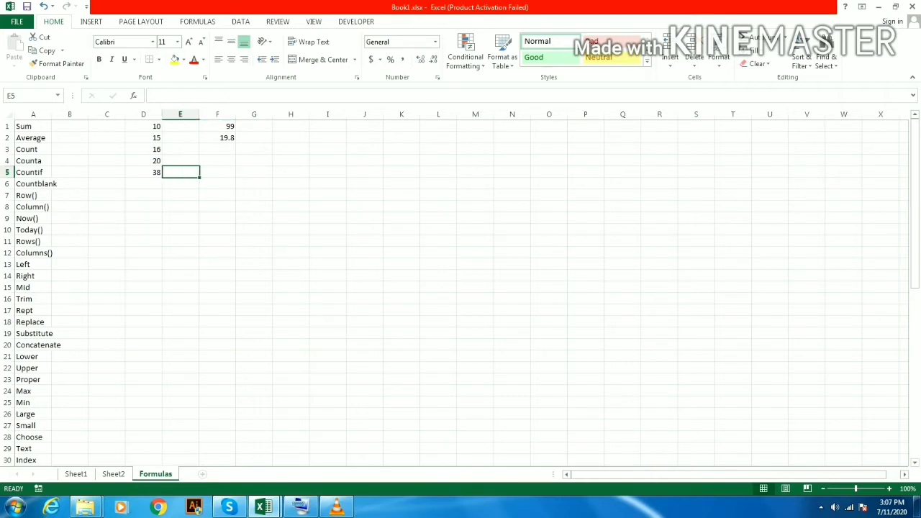
pyautogui.press('Down')
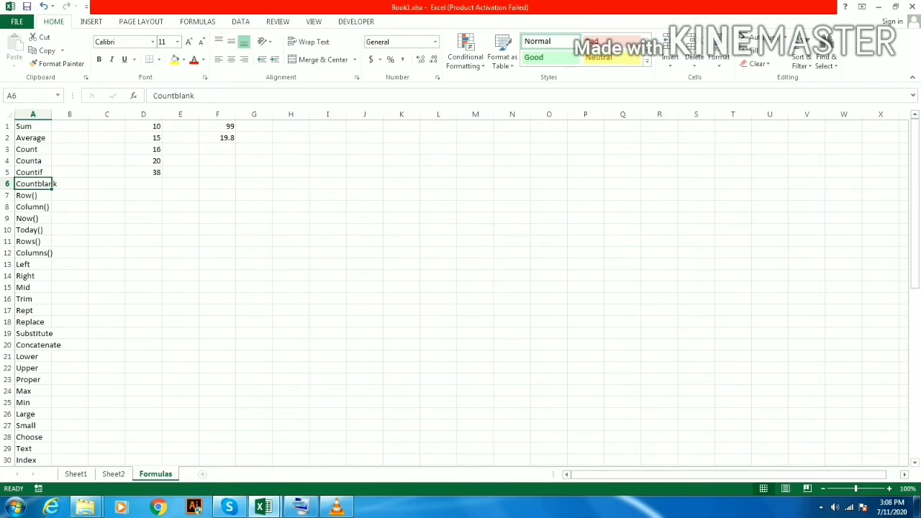
# Enter =COUNTBLANK(D1:D8) in cell D9 to count the empty cells in that range.
pyautogui.press('Right')
pyautogui.press('Right')
pyautogui.press('Right')
pyautogui.press('Right')
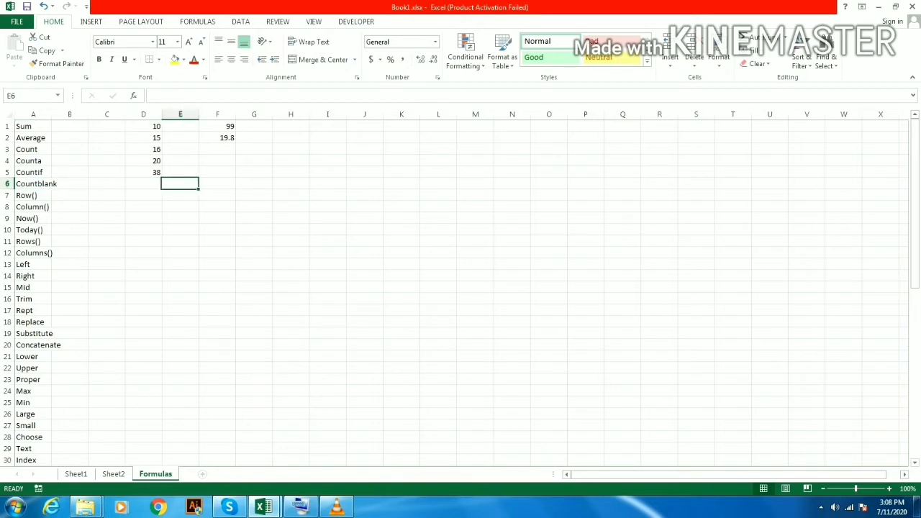
pyautogui.press('Down')
pyautogui.press('Left')
pyautogui.press('Down')
pyautogui.press('Down')
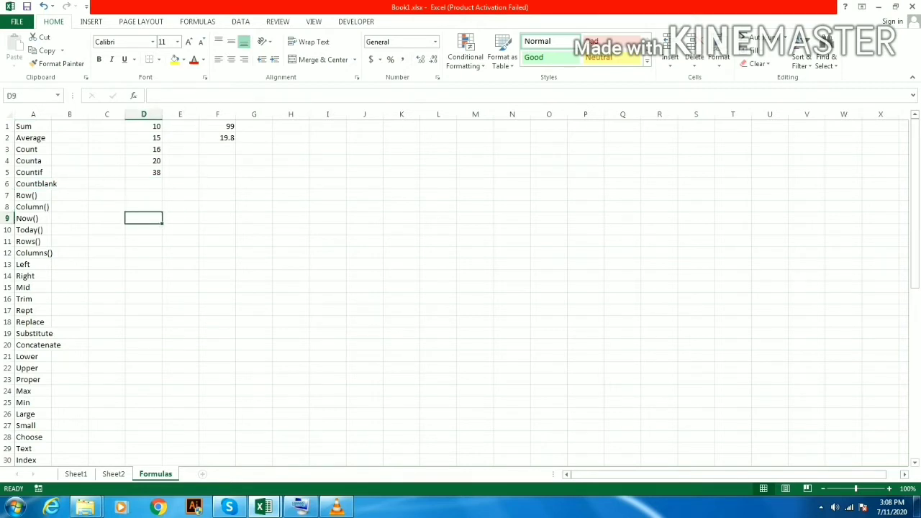
pyautogui.write('=coun')
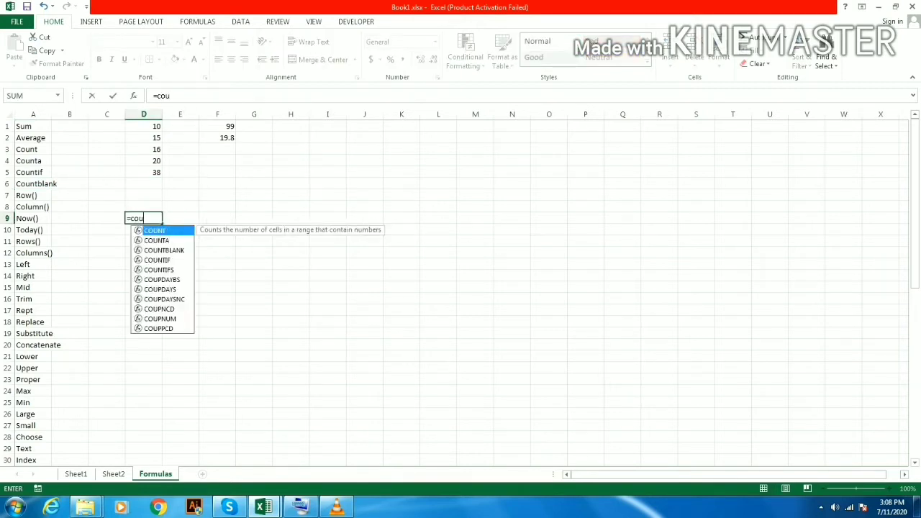
pyautogui.press('Down')
pyautogui.press('Down')
pyautogui.press('Tab')
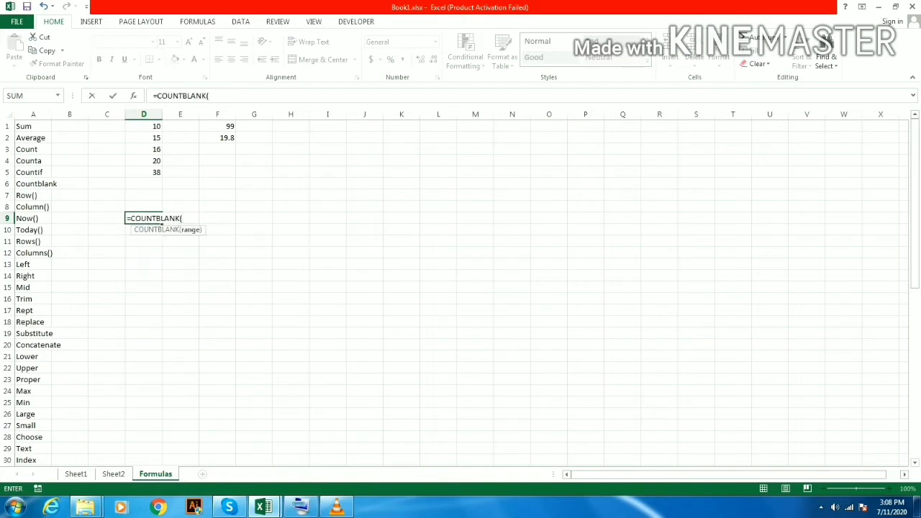
pyautogui.press('Up')
pyautogui.hotkey('shift', 'Up')
pyautogui.hotkey('shift', 'Up')
pyautogui.hotkey('shift', 'Up')
pyautogui.hotkey('shift', 'Up')
pyautogui.hotkey('shift', 'Up')
pyautogui.hotkey('shift', 'Up')
pyautogui.hotkey('shift', 'Up')
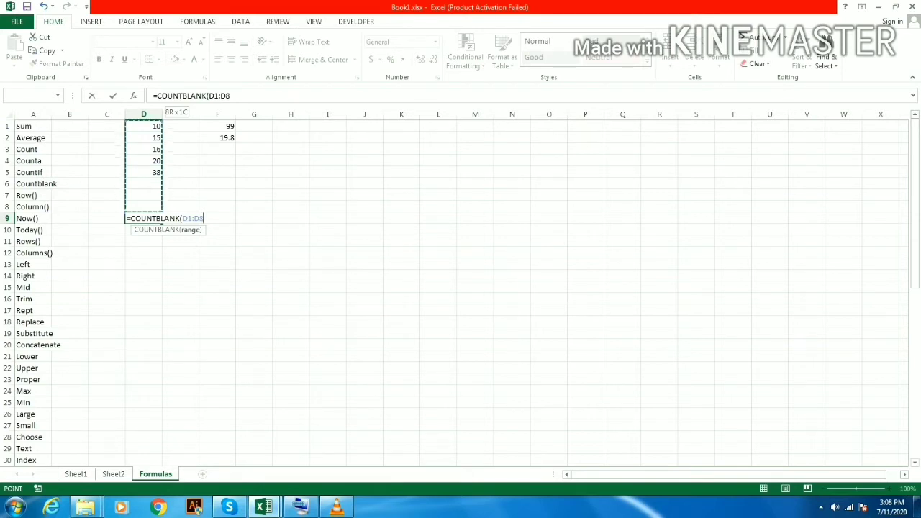
pyautogui.write(')')
pyautogui.press('Return')
pyautogui.press('Up')
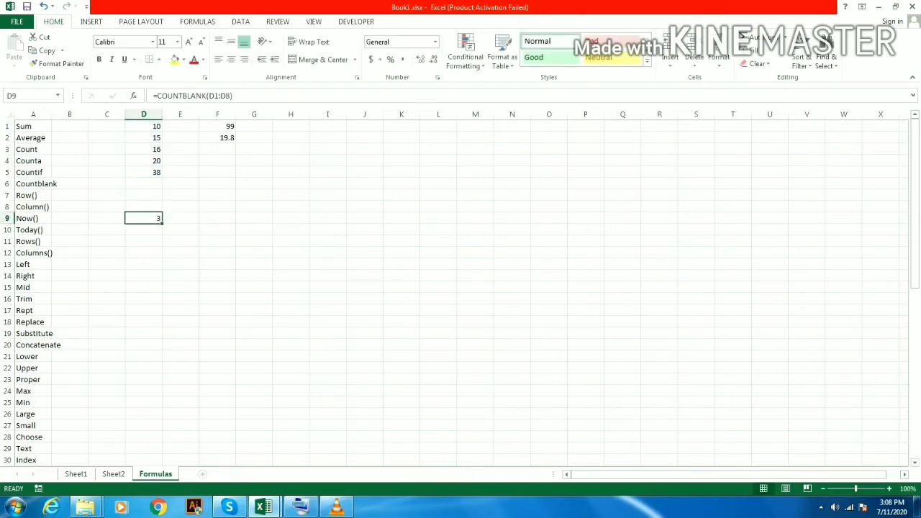
# Select the range D1:D8 to examine which cells the COUNTBLANK formula covers.
pyautogui.press('Up')
pyautogui.hotkey('shift', 'Up')
pyautogui.hotkey('shift', 'Up')
pyautogui.hotkey('shift', 'Up')
pyautogui.hotkey('shift', 'Up')
pyautogui.hotkey('shift', 'Up')
pyautogui.hotkey('shift', 'Up')
pyautogui.hotkey('shift', 'Up')
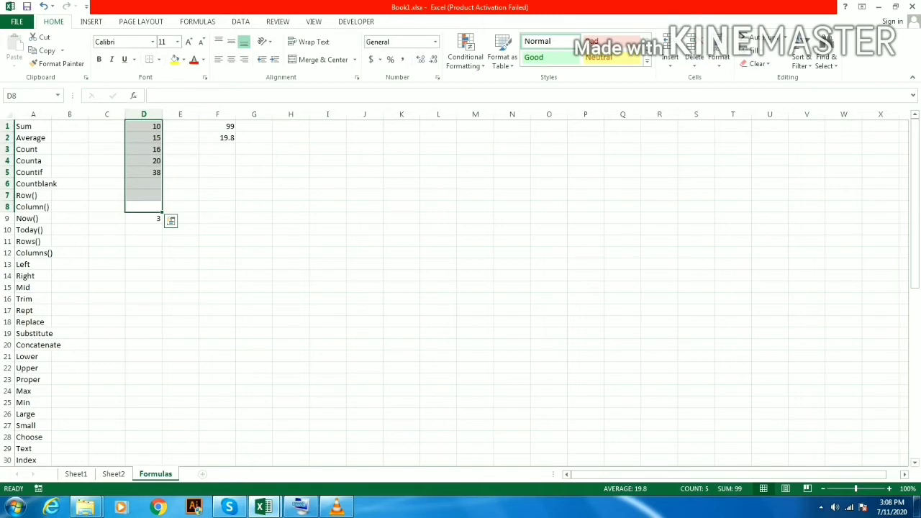
# Delete the number in cell D5 and check how the COUNTBLANK result in D9 responds.
pyautogui.press('Up')
pyautogui.press('Up')
pyautogui.press('Up')
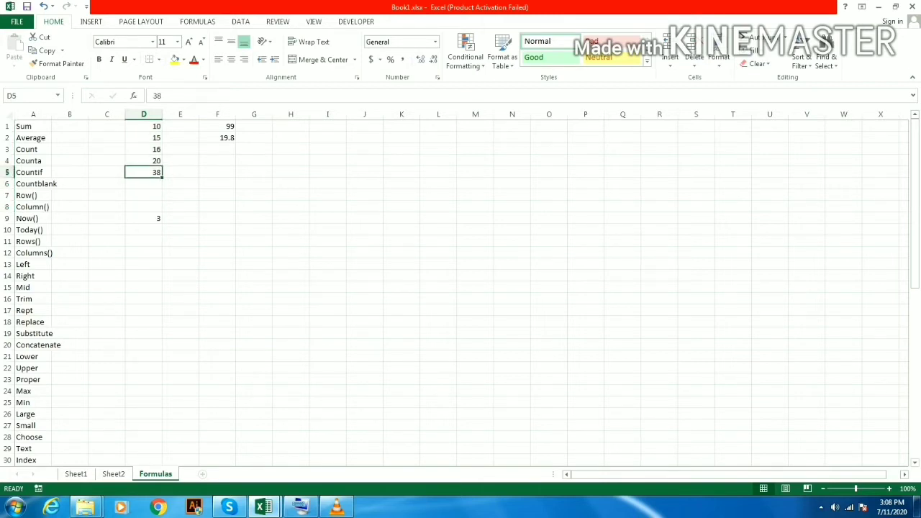
pyautogui.press('Delete')
pyautogui.press('Down')
pyautogui.press('Down')
pyautogui.press('Down')
pyautogui.press('Down')
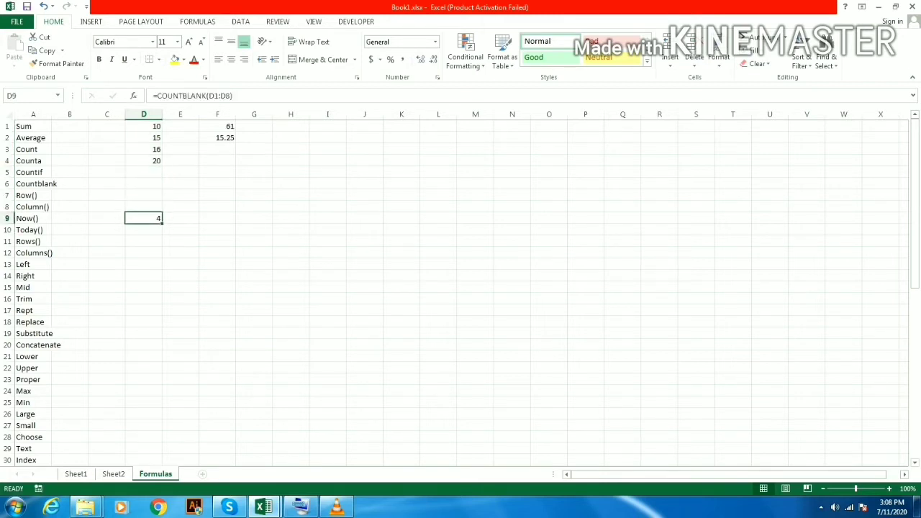
# Undo the deletion of the number in cell D5.
pyautogui.press('Up')
pyautogui.press('Up')
pyautogui.hotkey('ctrl', 'z')
# Delete the COUNTBLANK formula from cell D9.
pyautogui.press('Down')
pyautogui.press('Down')
pyautogui.press('Down')
pyautogui.press('Down')
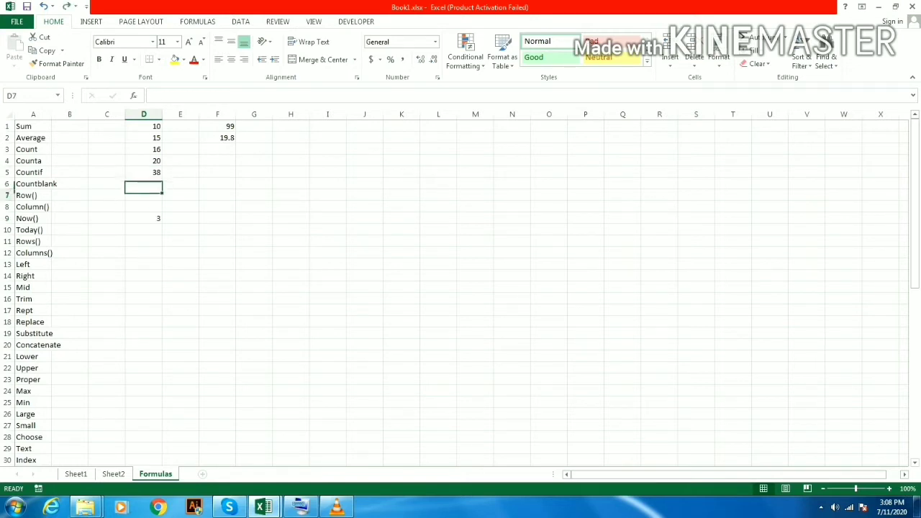
pyautogui.press('Delete')
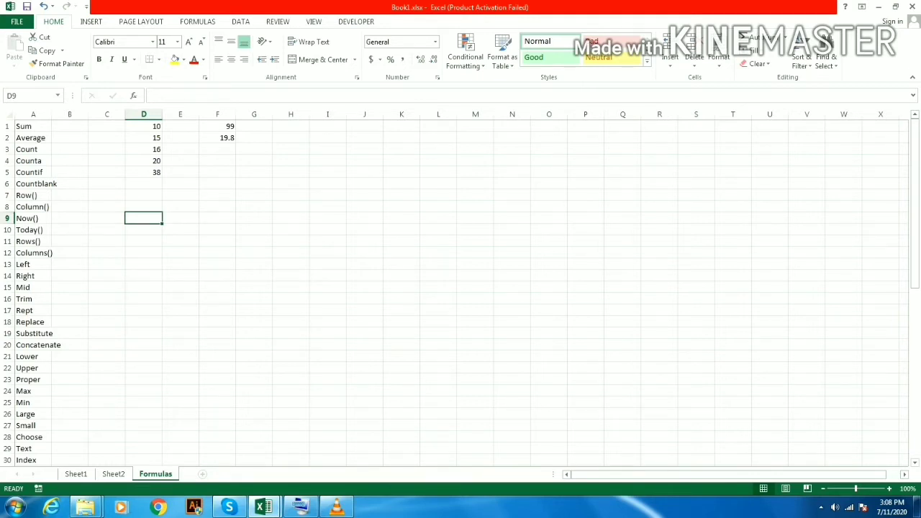
# Start a ROW formula in cell D7 and pick entire row 4 as its reference.
pyautogui.press('Up')
pyautogui.press('Up')
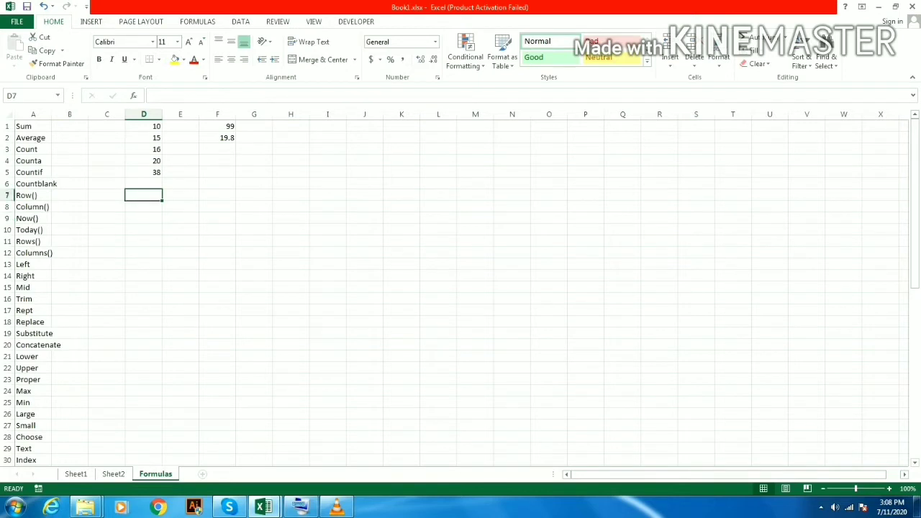
pyautogui.write('=')
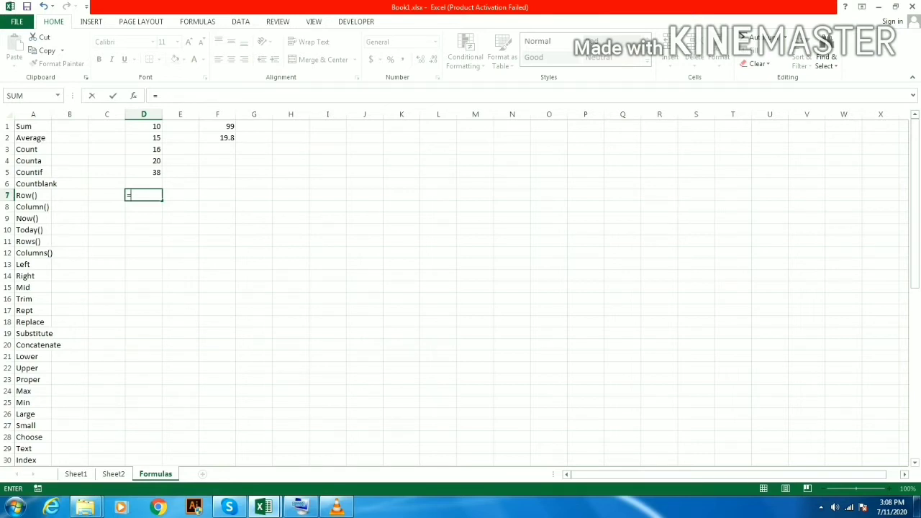
pyautogui.write('row')
pyautogui.press('Tab')
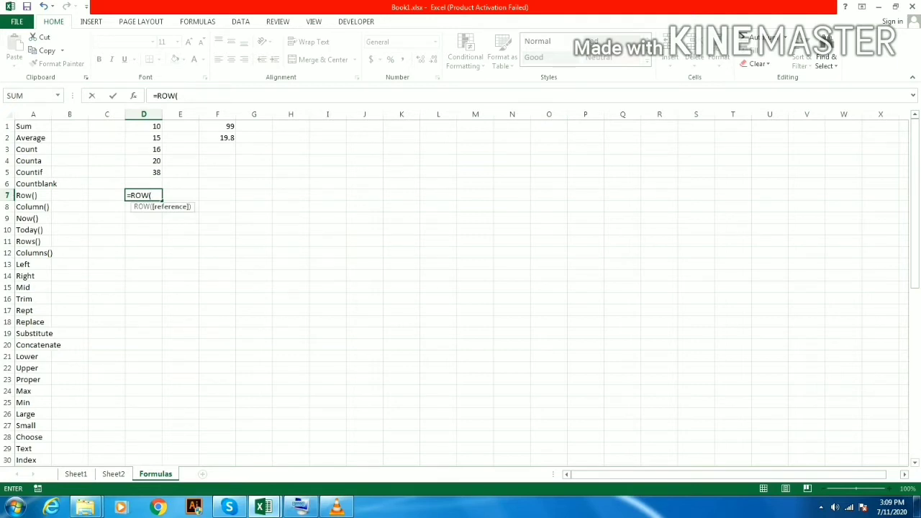
pyautogui.click(7, 126)
pyautogui.click(8, 149)
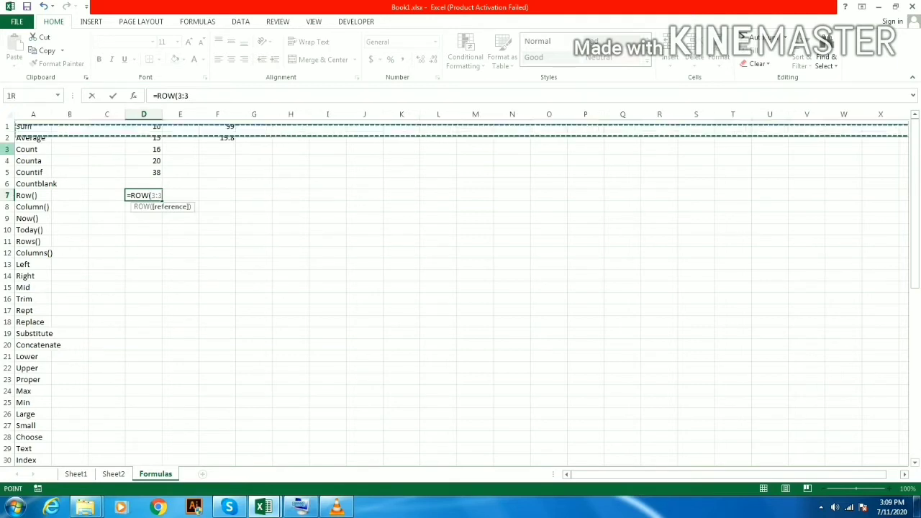
pyautogui.click(7, 161)
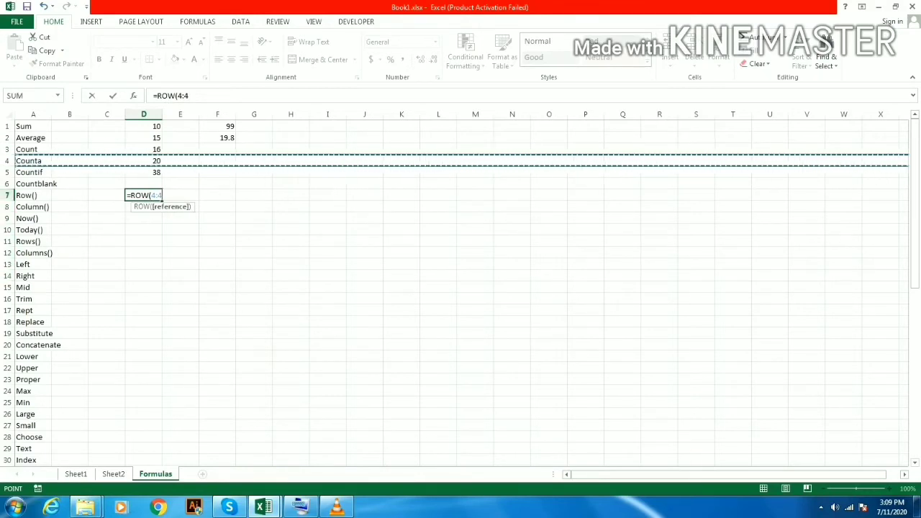
# Replace the reference in the D7 formula with 3 and try to enter =ROW(3).
pyautogui.press('BackSpace')
pyautogui.press('BackSpace')
pyautogui.press('BackSpace')
pyautogui.write('3)')
pyautogui.press('Return')
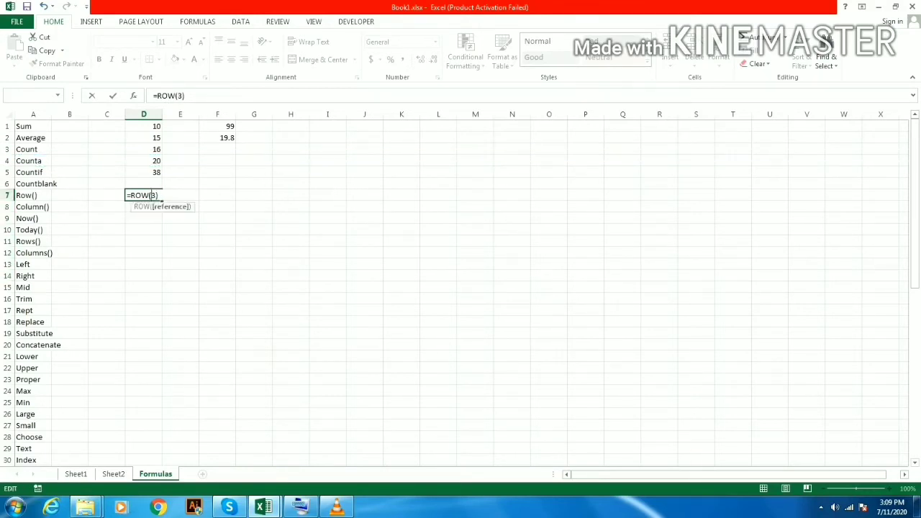
# Change the ROW reference to A3 and enter the corrected formula in cell D7.
pyautogui.write('a')
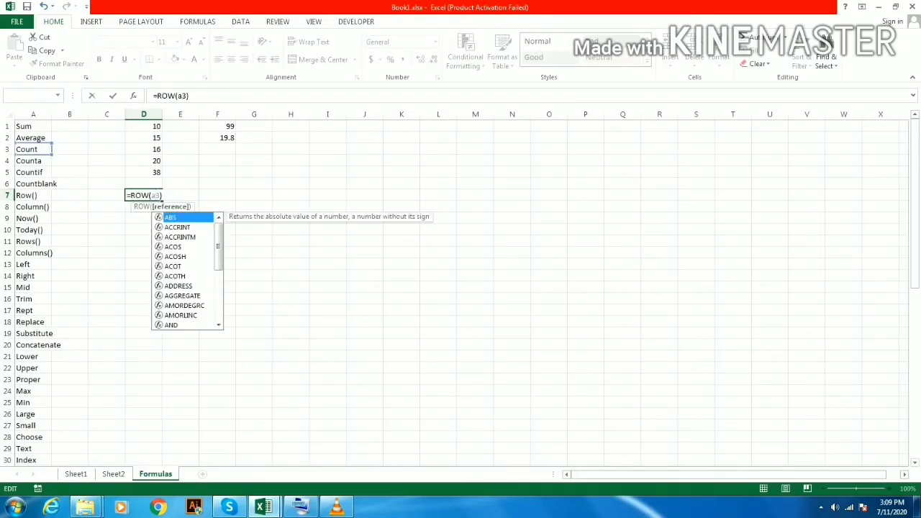
pyautogui.press('Right')
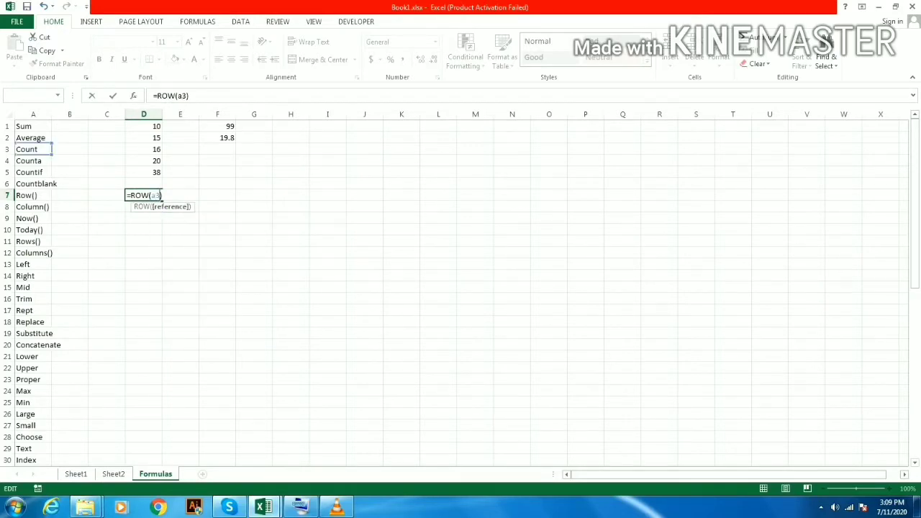
pyautogui.press('Return')
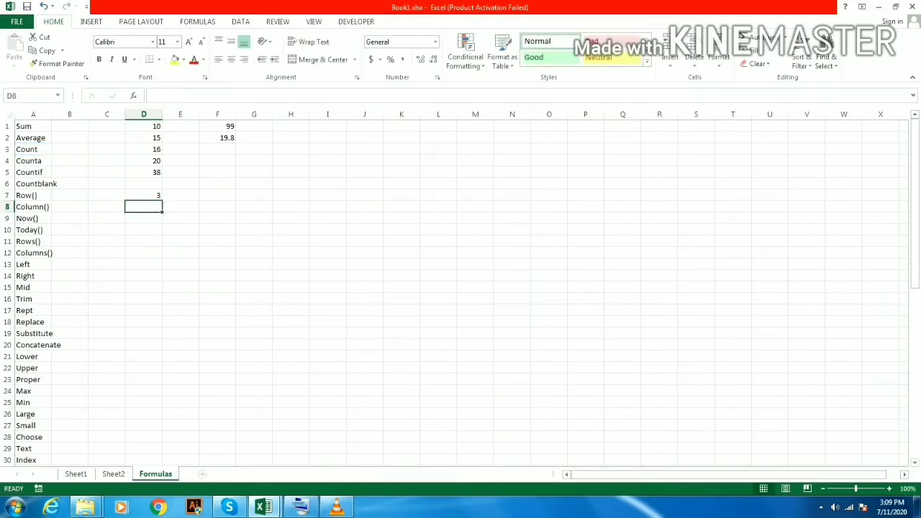
pyautogui.press('Up')
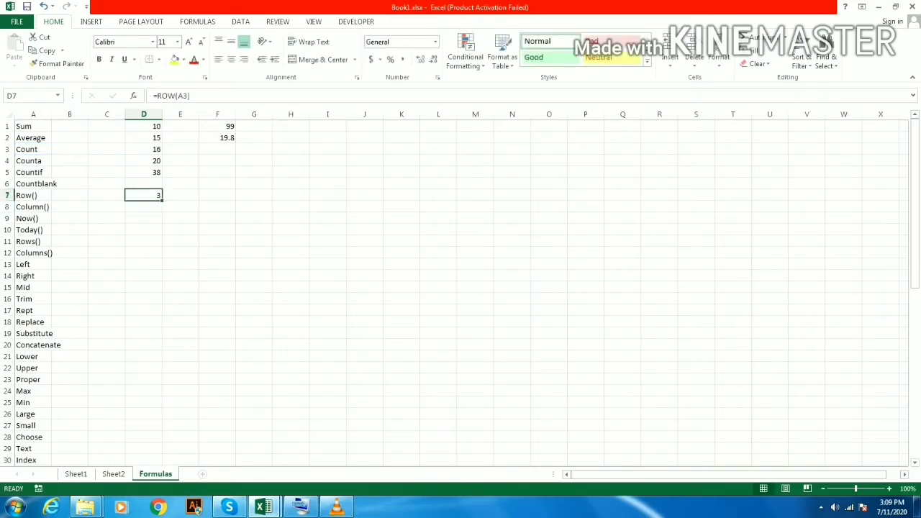
# Change the reference in cell D7's ROW formula to D3 and enter it.
pyautogui.press('F2')
pyautogui.press('Left')
pyautogui.press('Left')
pyautogui.press('BackSpace')
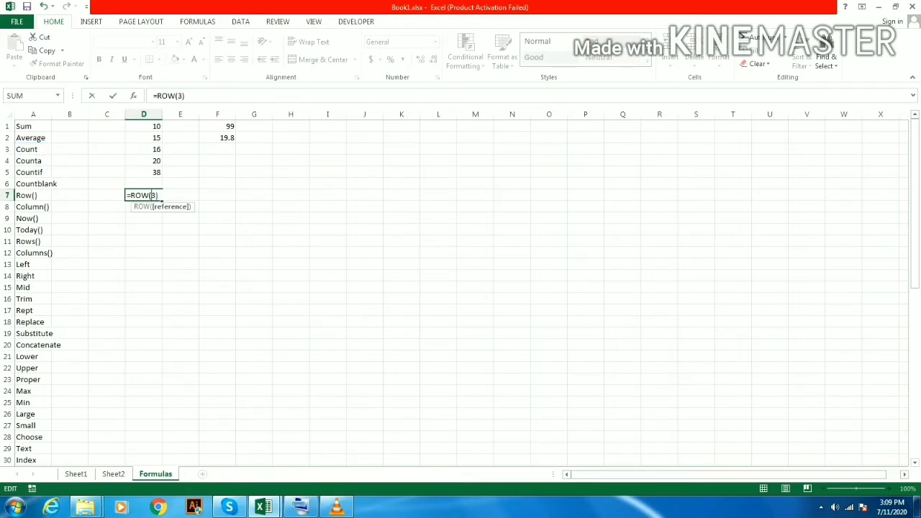
pyautogui.write('d')
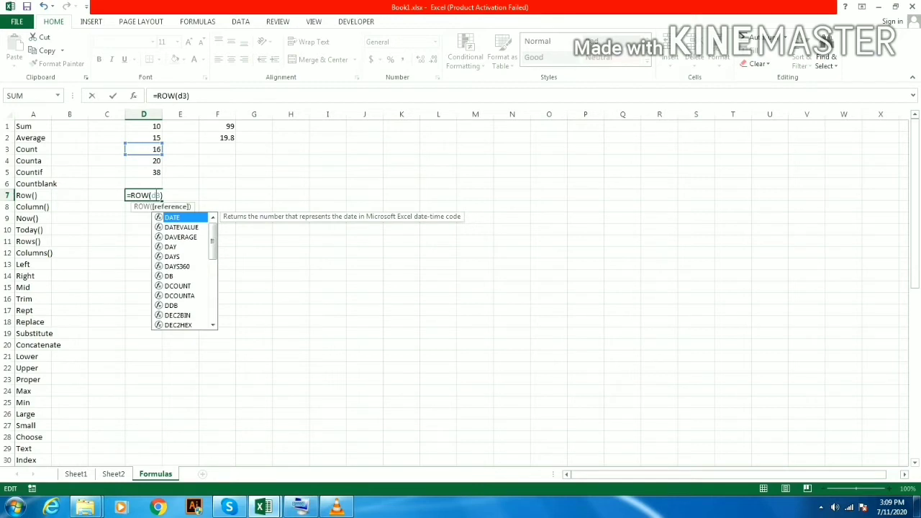
pyautogui.press('Return')
pyautogui.press('Up')
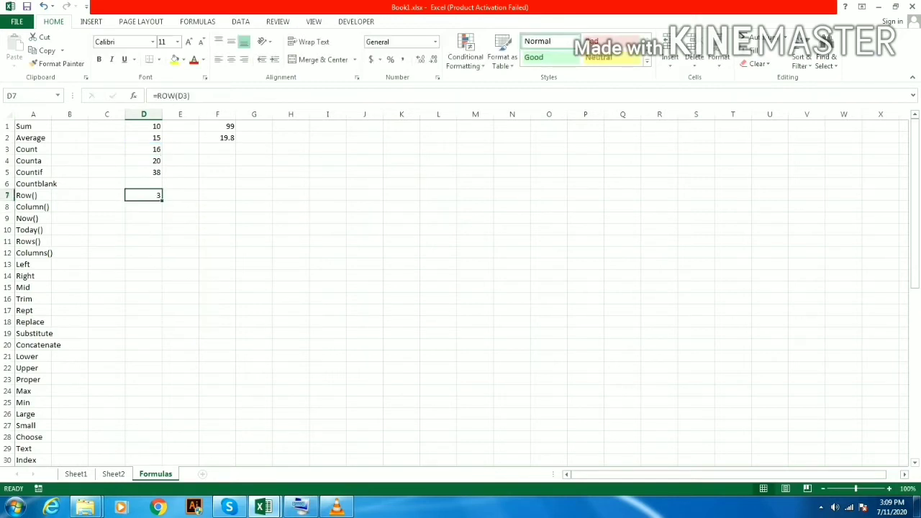
# Change the reference in cell D7's ROW formula to D4 and enter it.
pyautogui.press('F2')
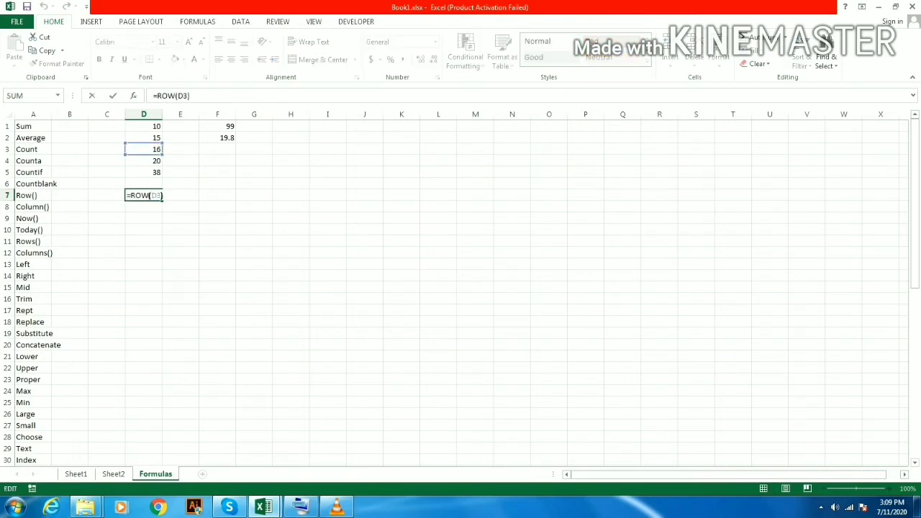
pyautogui.press('Left')
pyautogui.press('BackSpace')
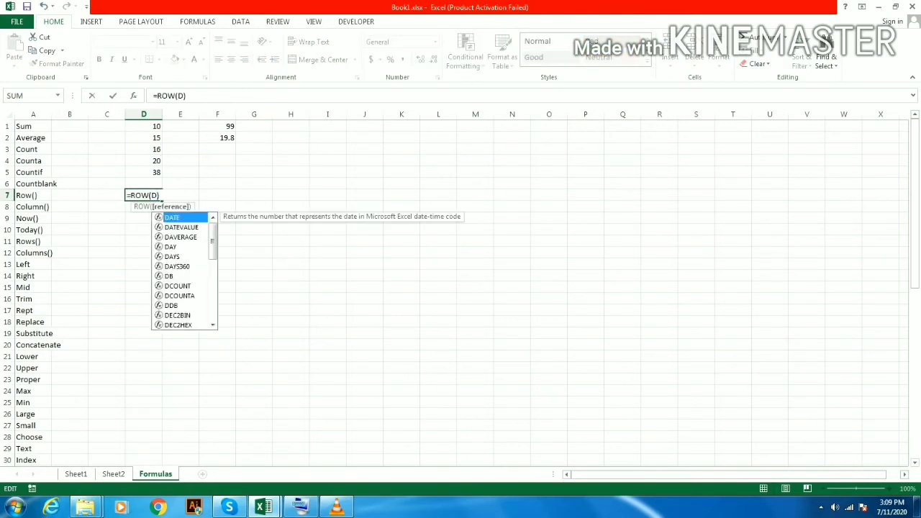
pyautogui.write('4')
pyautogui.press('Return')
pyautogui.press('Up')
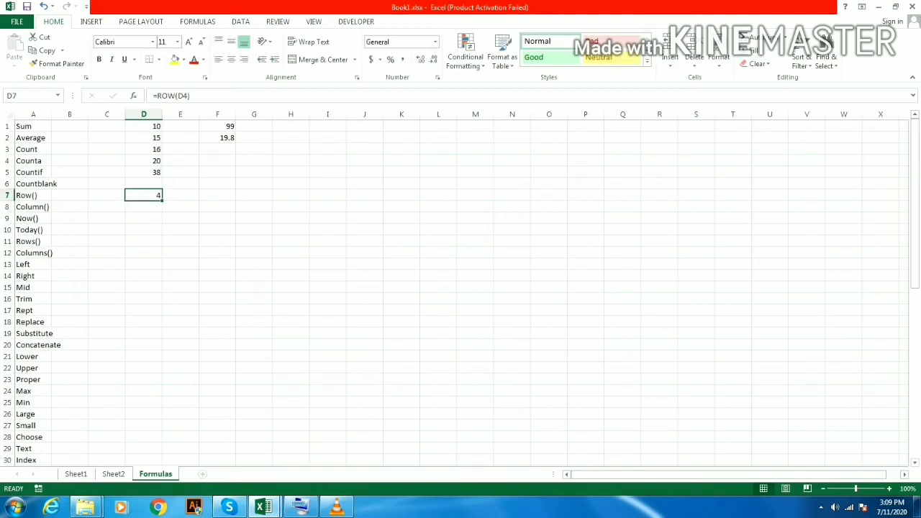
# Delete the ROW formula from cell D7.
pyautogui.press('Down')
pyautogui.press('Left')
pyautogui.press('Left')
pyautogui.press('Left')
pyautogui.press('Right')
pyautogui.press('Right')
pyautogui.press('Right')
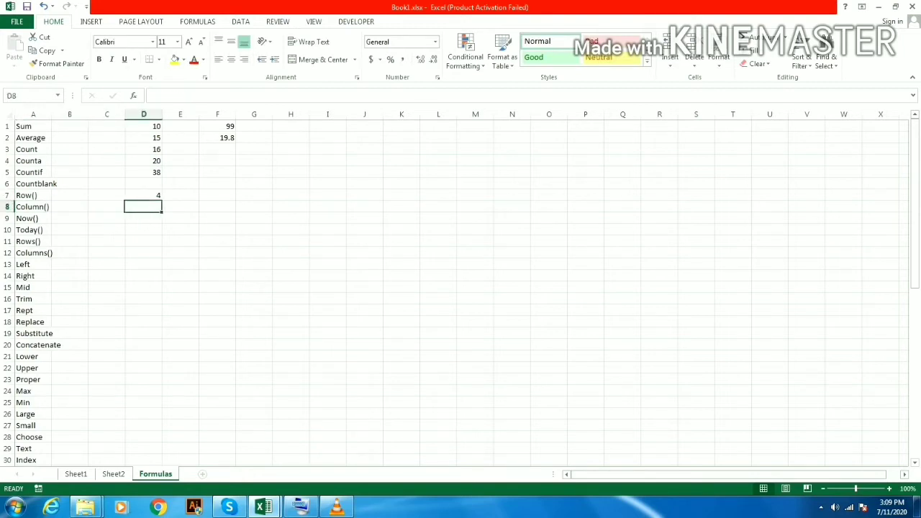
pyautogui.press('Up')
pyautogui.press('Delete')
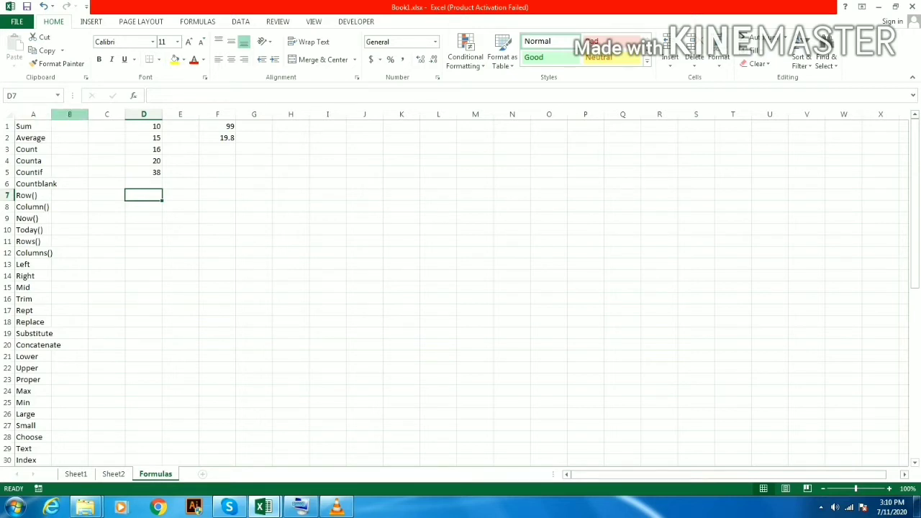
# Enter the formula =COLUMN(C10) in cell D8, in line with the Column() label.
pyautogui.press('Down')
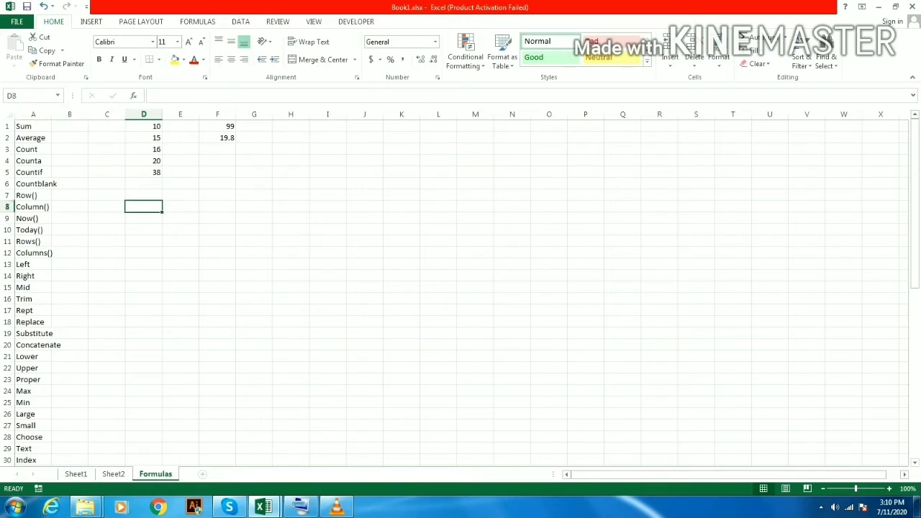
pyautogui.write('=col')
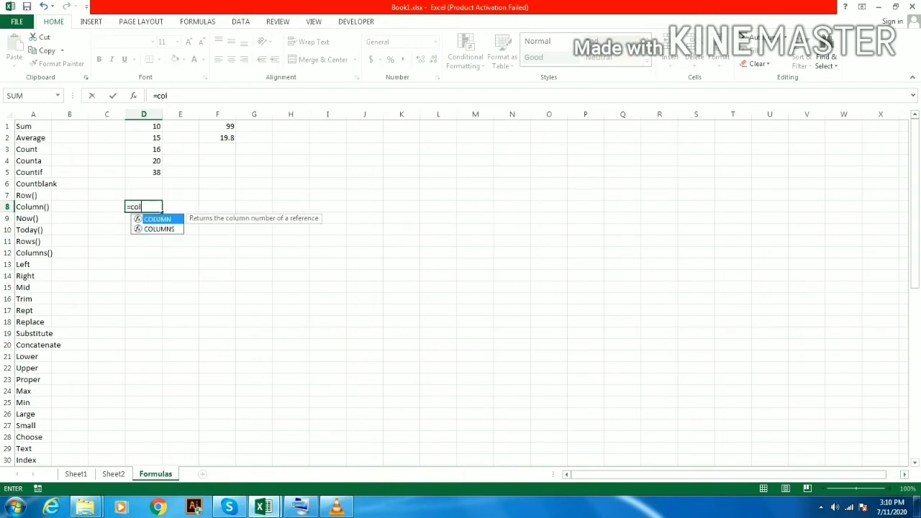
pyautogui.press('Tab')
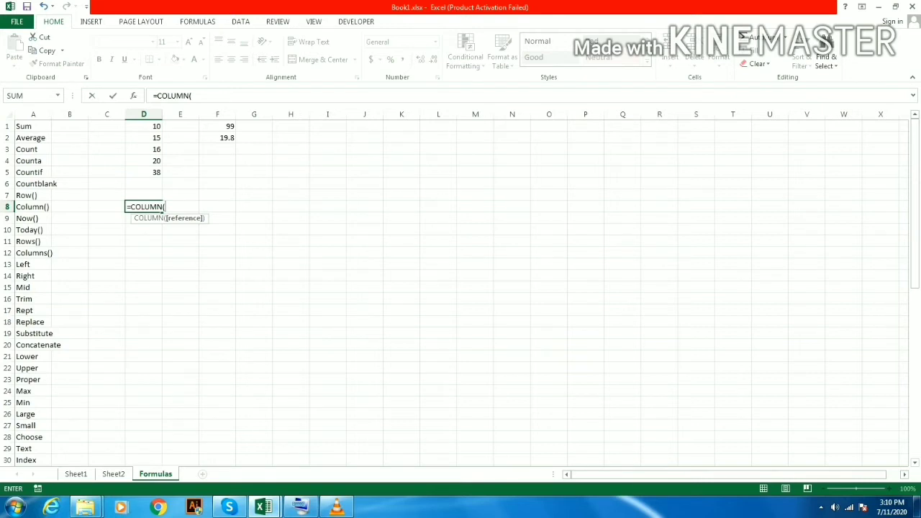
pyautogui.write('c10)')
pyautogui.hotkey('ctrl', 'Return')
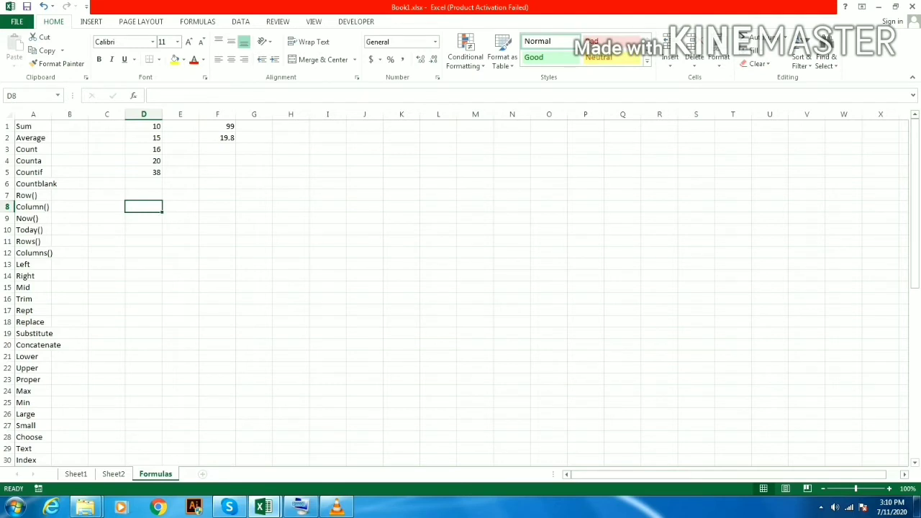
# Enter the formula =NOW() in cell D9, in line with the Now() label.
pyautogui.press('Left')
pyautogui.press('Left')
pyautogui.press('Left')
pyautogui.press('Down')
pyautogui.press('Right')
pyautogui.press('Right')
pyautogui.press('Right')
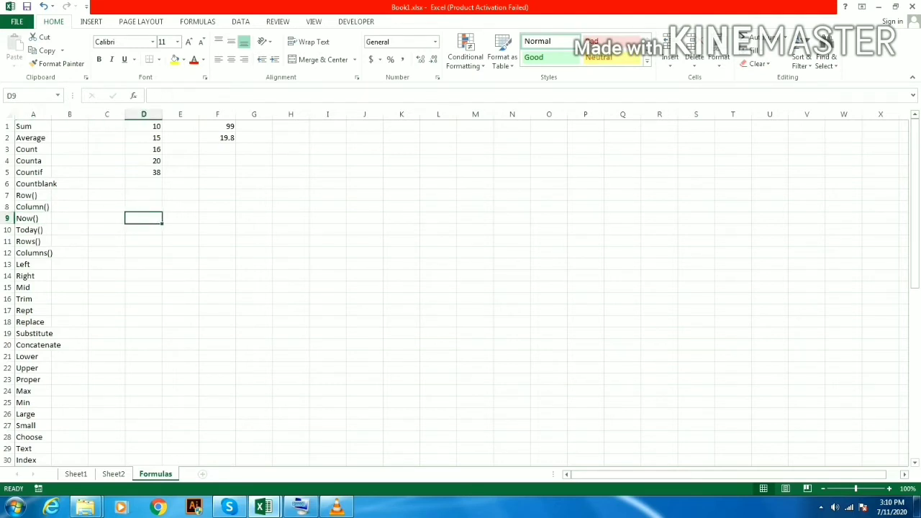
pyautogui.write('=now')
pyautogui.press('Tab')
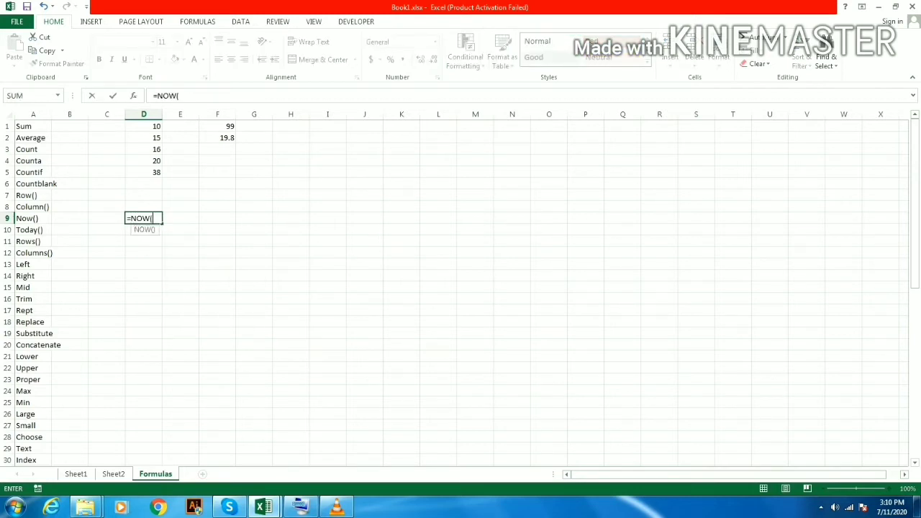
pyautogui.write(')')
pyautogui.press('Return')
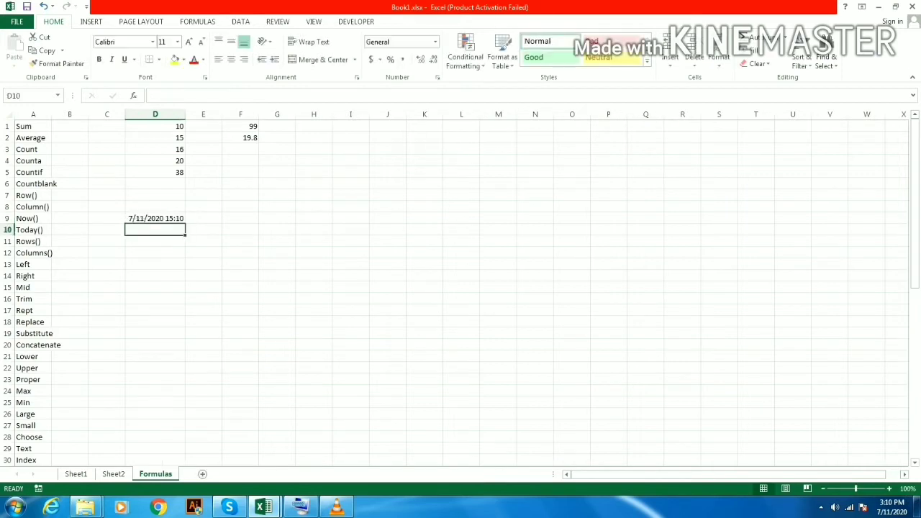
pyautogui.press('Up')
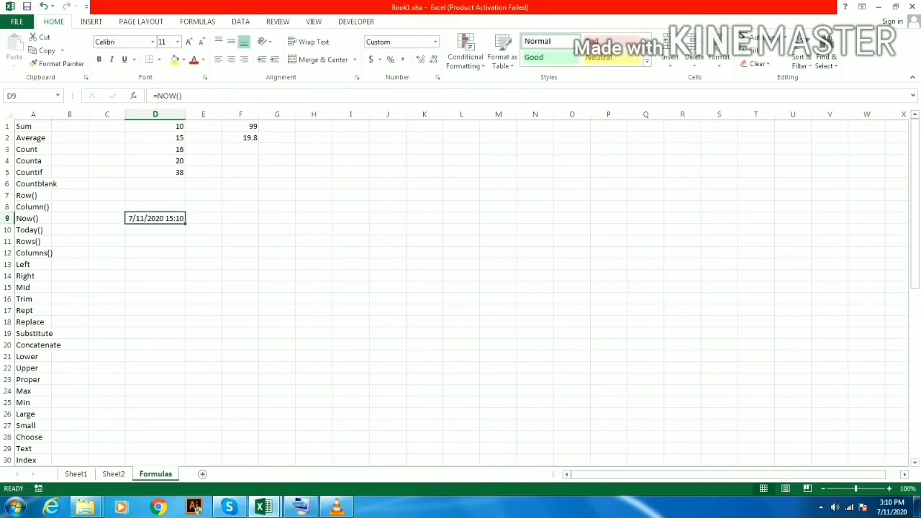
# Widen column D slightly beyond the date and time, and delete the NOW formula from cell D9.
pyautogui.moveTo(185, 114); pyautogui.dragTo(190, 114)
pyautogui.click(198, 115)
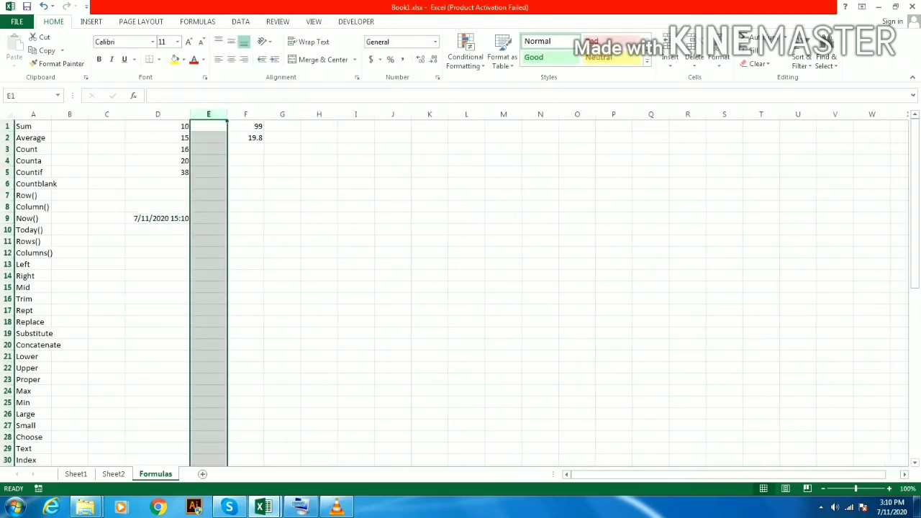
pyautogui.click(158, 219)
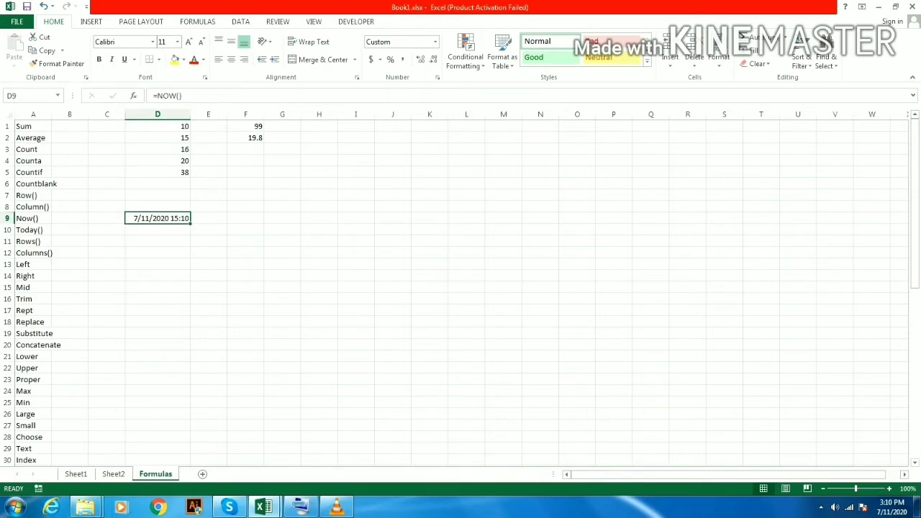
pyautogui.moveTo(190, 115); pyautogui.dragTo(200, 115)
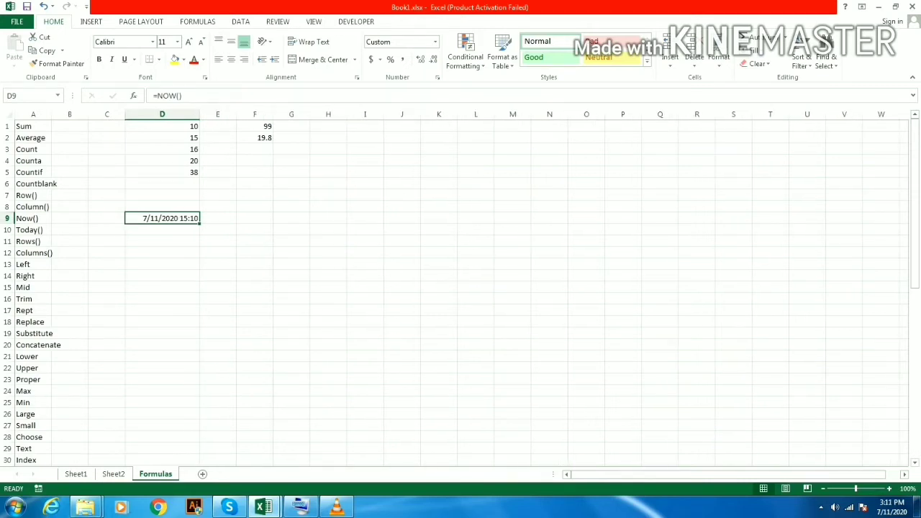
pyautogui.press('Delete')
# Enter the formula =TODAY() in cell D10, in line with the Today() label.
pyautogui.press('Left')
pyautogui.press('Left')
pyautogui.press('Left')
pyautogui.press('Down')
pyautogui.press('Right')
pyautogui.press('Right')
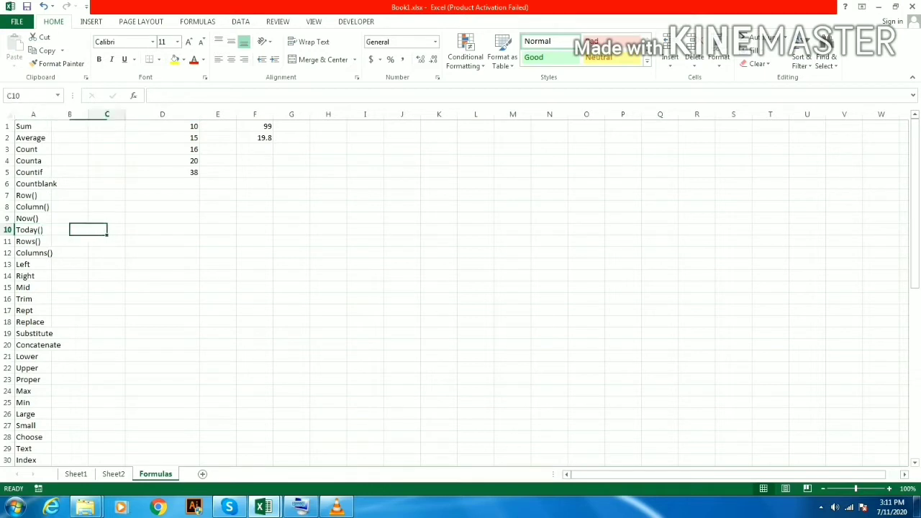
pyautogui.press('Right')
pyautogui.write('=tod')
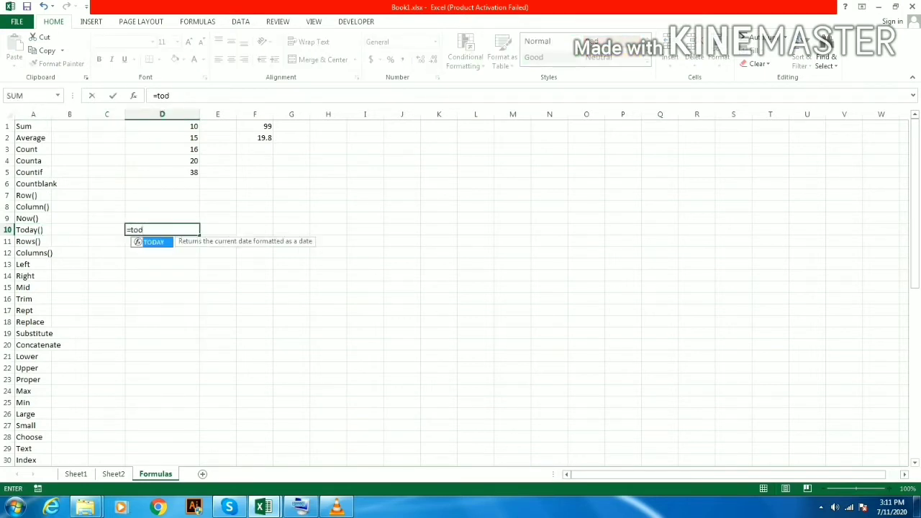
pyautogui.press('Tab')
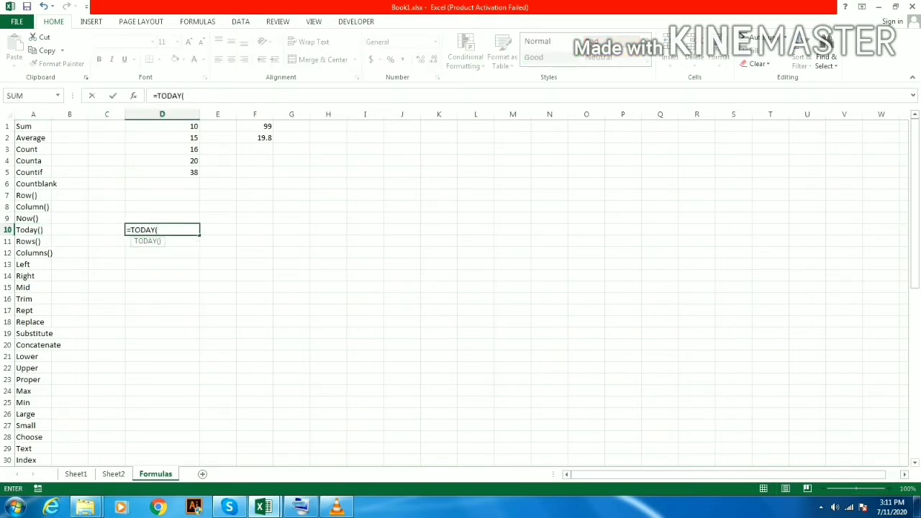
pyautogui.write(')')
pyautogui.press('Return')
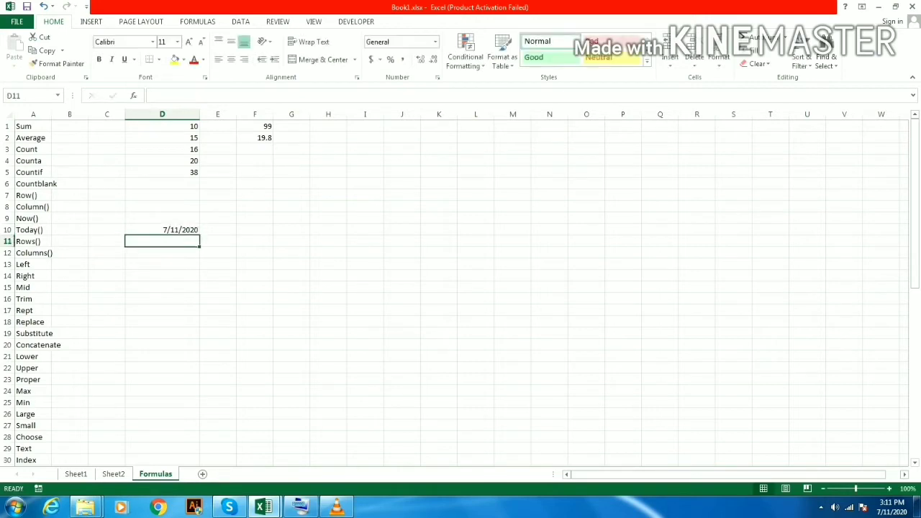
pyautogui.press('Up')
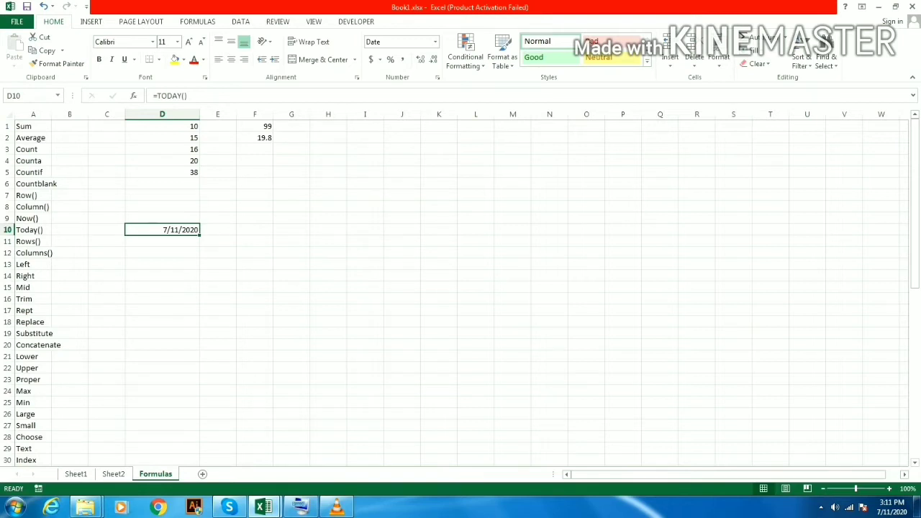
# Delete the TODAY formula from cell D10 and select cell D11 in the Rows() line.
pyautogui.press('Delete')
pyautogui.click(33, 242)
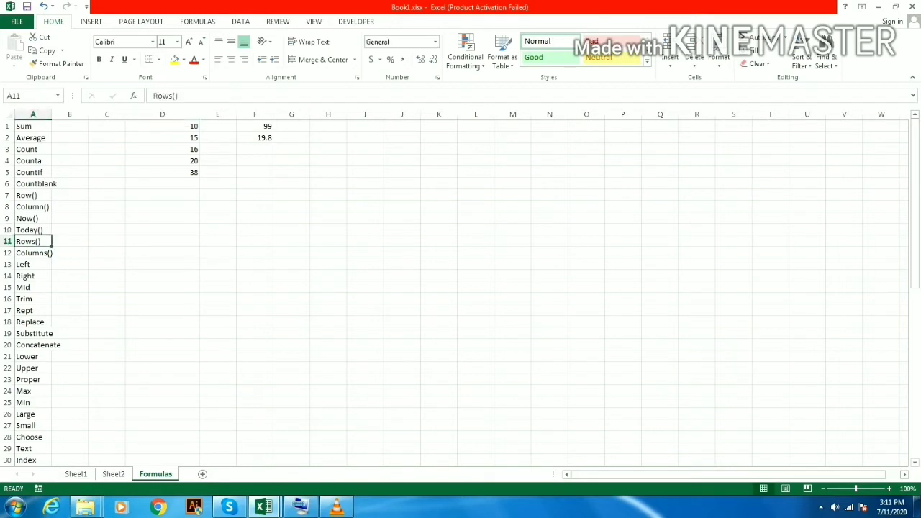
pyautogui.press('Right')
pyautogui.press('Right')
pyautogui.press('Right')
pyautogui.press('Right')
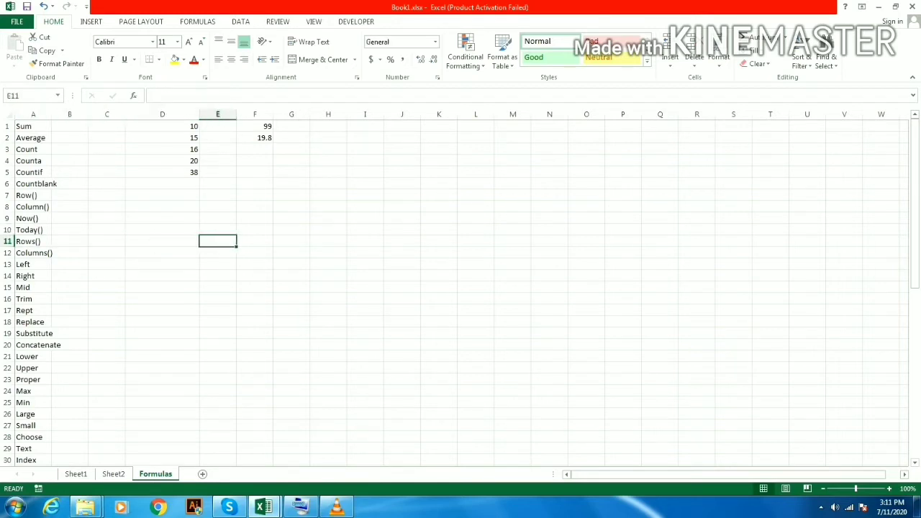
pyautogui.press('Left')
# Enter a ROWS formula over the range D5:D10 in cell D11 and review its referenced range.
pyautogui.write('=ro')
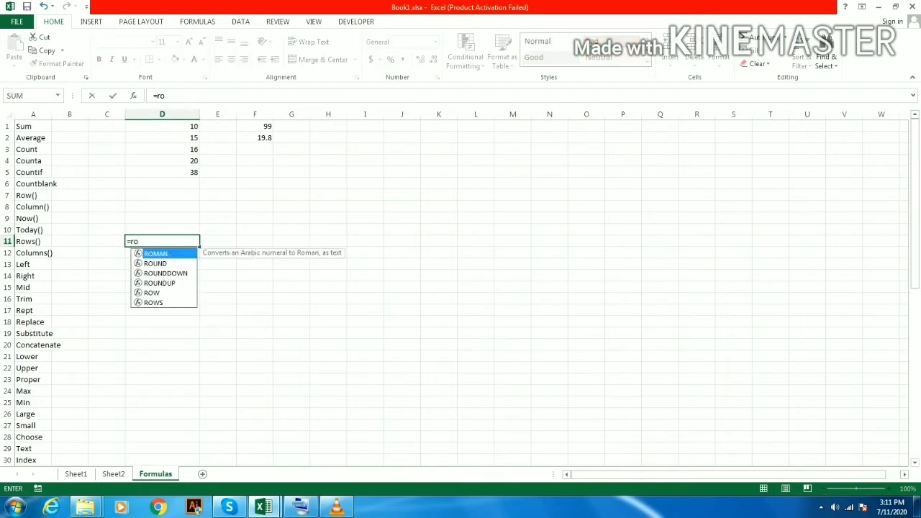
pyautogui.write('w')
pyautogui.press('Down')
pyautogui.press('Tab')
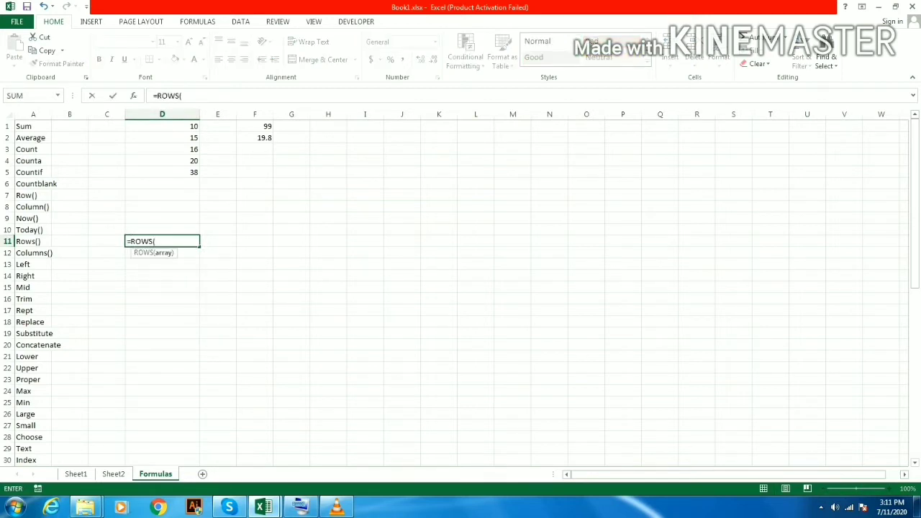
pyautogui.press('Up')
pyautogui.hotkey('shift', 'Up')
pyautogui.hotkey('shift', 'Up')
pyautogui.hotkey('shift', 'Up')
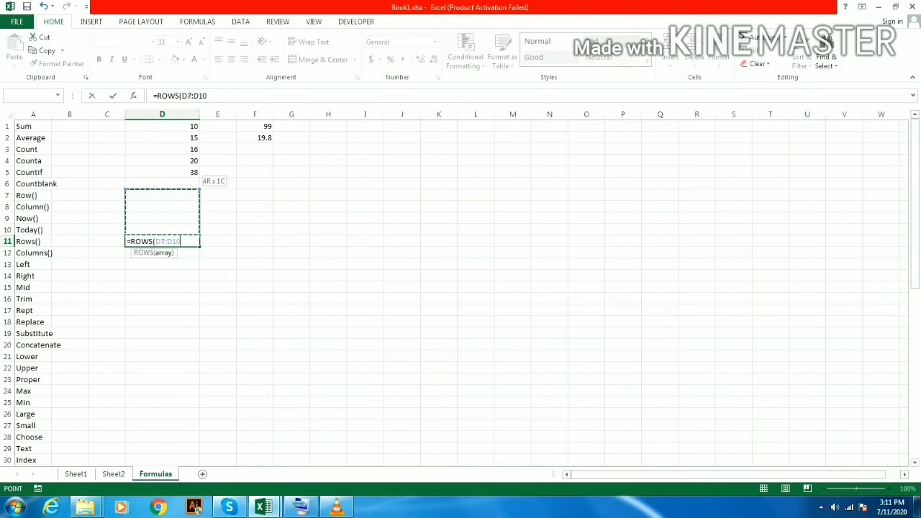
pyautogui.hotkey('shift', 'Up')
pyautogui.hotkey('shift', 'Up')
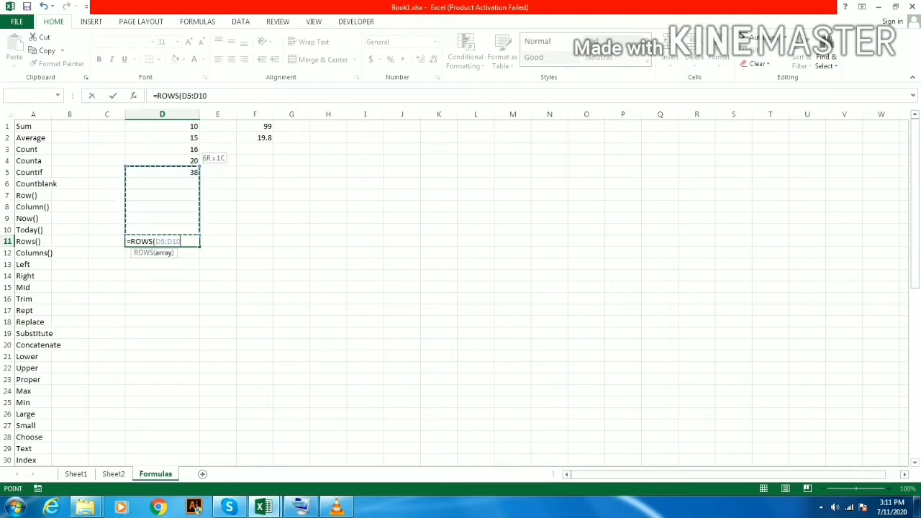
pyautogui.hotkey('ctrl', 'Return')
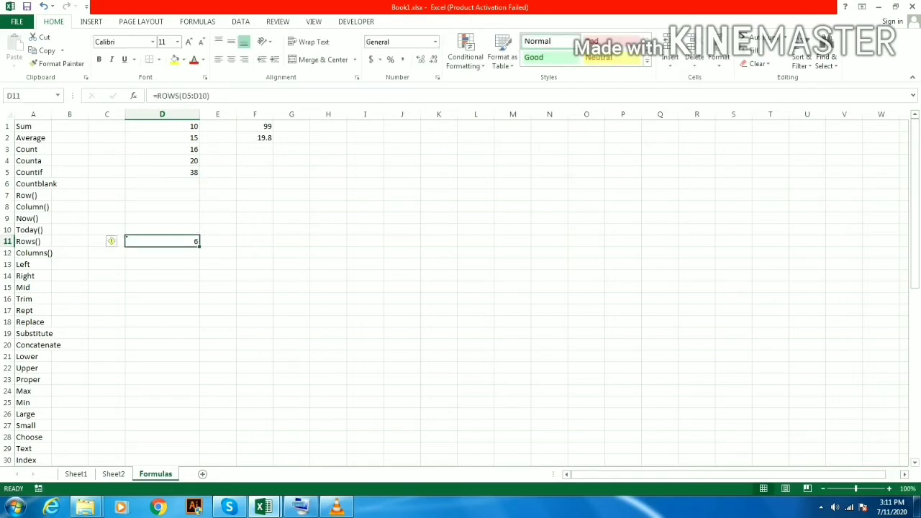
pyautogui.press('F2')
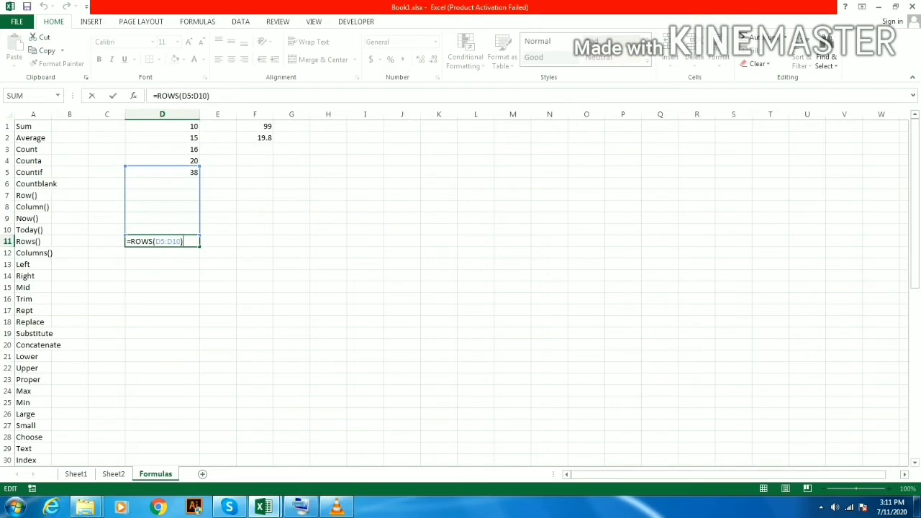
pyautogui.press('Escape')
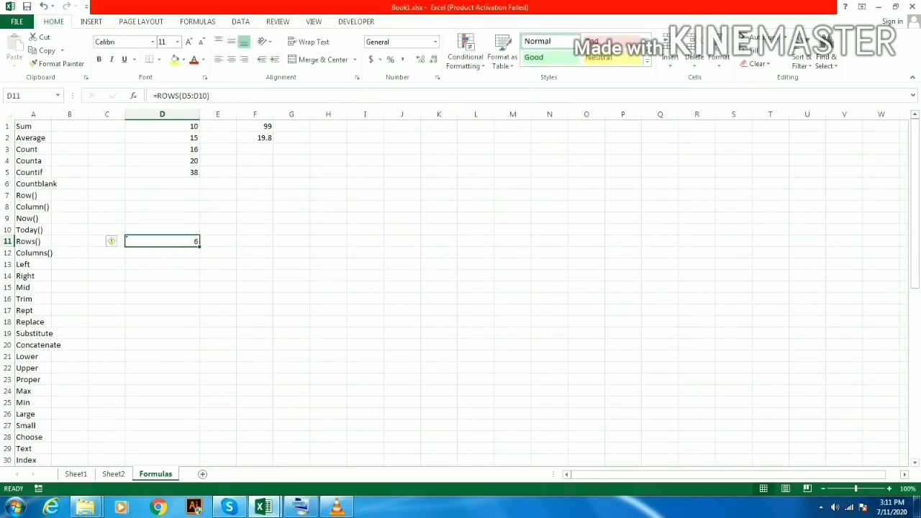
pyautogui.press('Left')
pyautogui.press('Left')
pyautogui.press('Down')
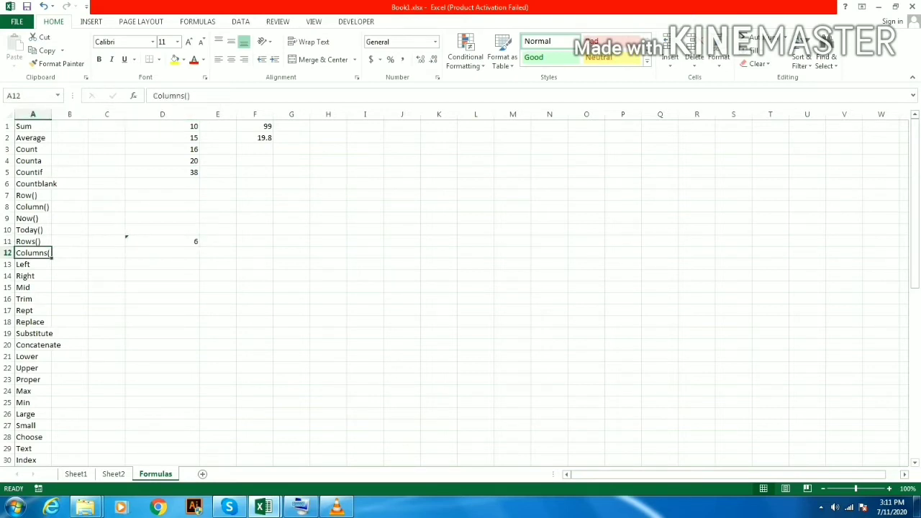
pyautogui.press('Tab')
pyautogui.press('Tab')
pyautogui.press('Return')
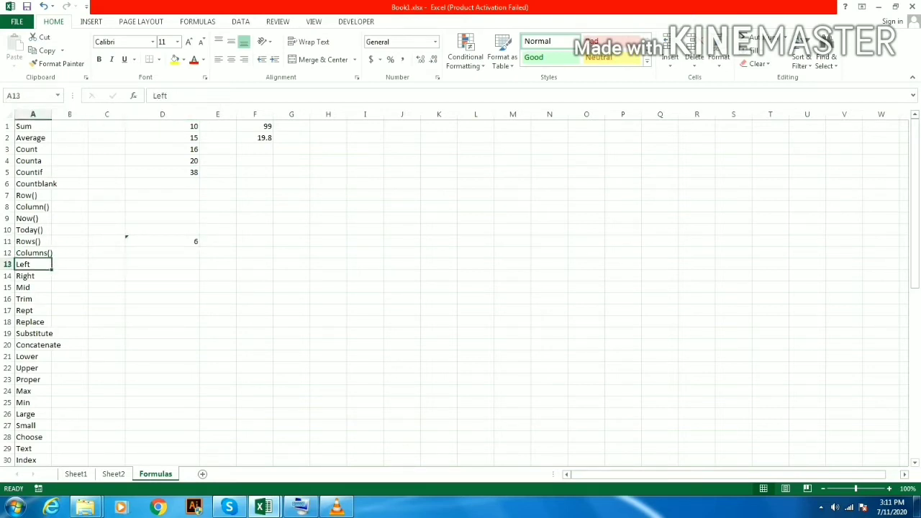
# Delete the ROWS formula from cell D11.
pyautogui.press('Tab')
pyautogui.press('Tab')
pyautogui.press('Tab')
pyautogui.press('Up')
pyautogui.press('Up')
pyautogui.press('Delete')
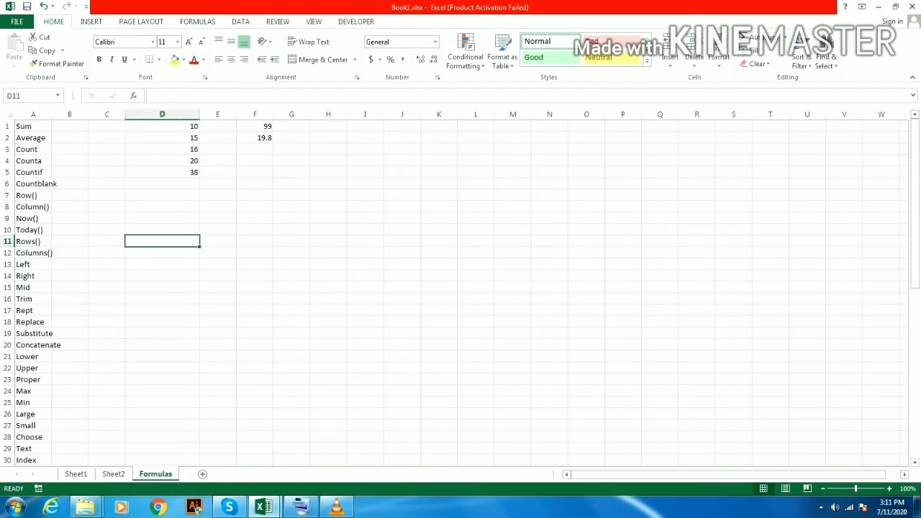
# Enter the sample word Hindi in cell D11 as source text for the Left example.
pyautogui.press('Left')
pyautogui.press('Left')
pyautogui.press('Left')
pyautogui.press('Down')
pyautogui.press('Down')
pyautogui.press('Tab')
pyautogui.press('Tab')
pyautogui.press('Tab')
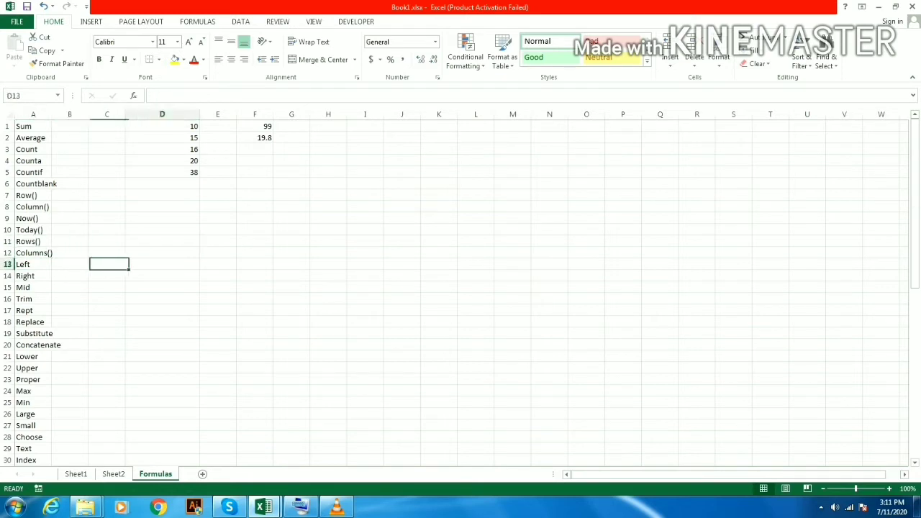
pyautogui.press('Tab')
pyautogui.press('Up')
pyautogui.press('Up')
pyautogui.press('Left')
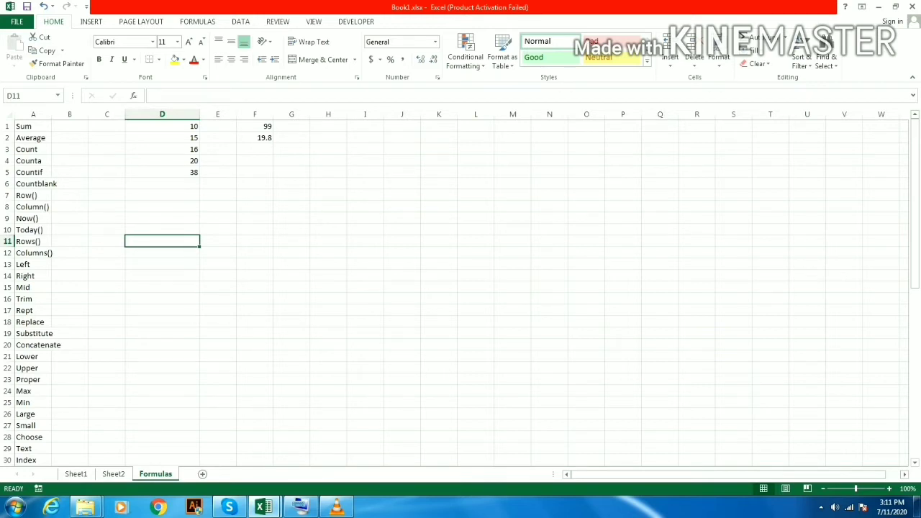
pyautogui.write('Hindi')
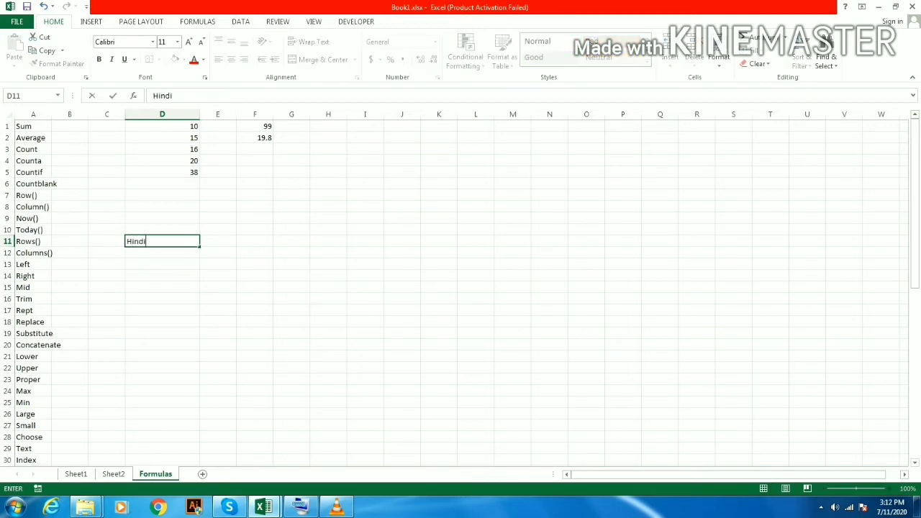
pyautogui.press('Return')
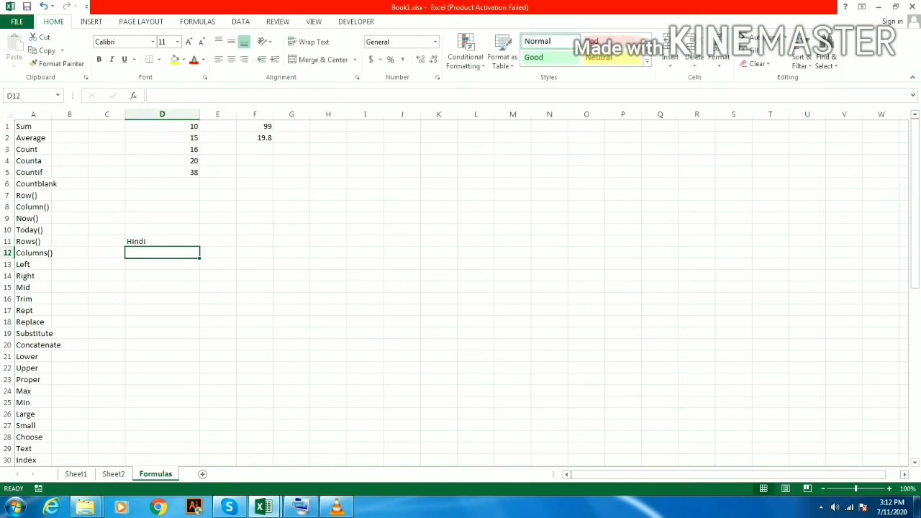
# Enter the formula =LEFT(D11,2) in cell D12 to extract the first two characters of the sample word.
pyautogui.write('=left')
pyautogui.press('Tab')
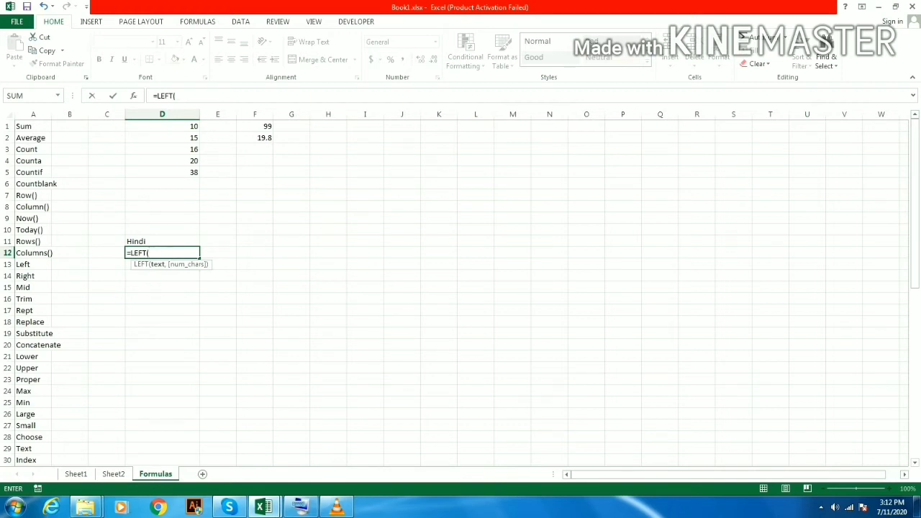
pyautogui.press('Up')
pyautogui.write(',')
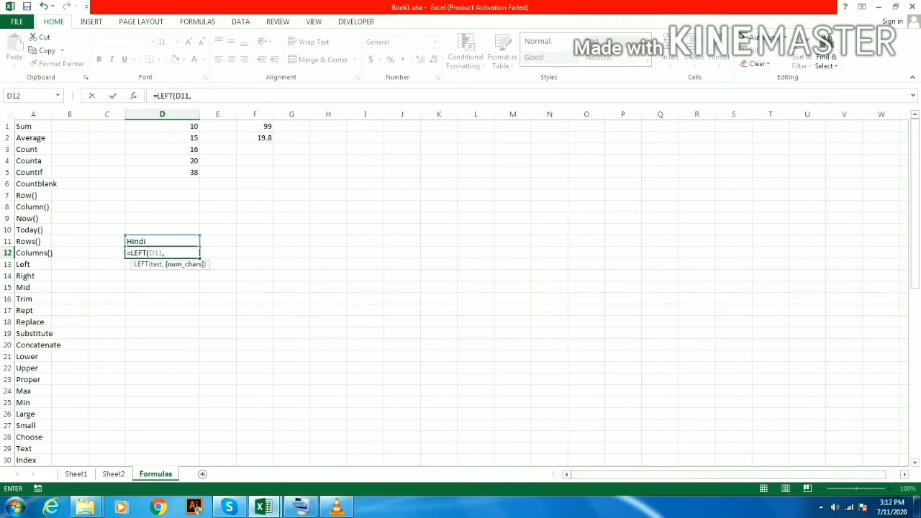
pyautogui.write('2)')
pyautogui.press('Return')
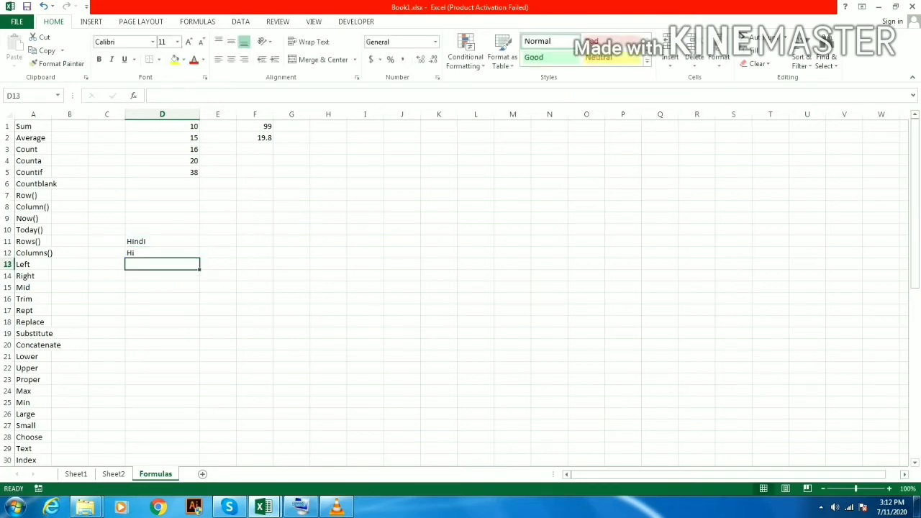
# Change the LEFT formula in cell D12 to return three characters, as =LEFT(D11,3).
pyautogui.press('Up')
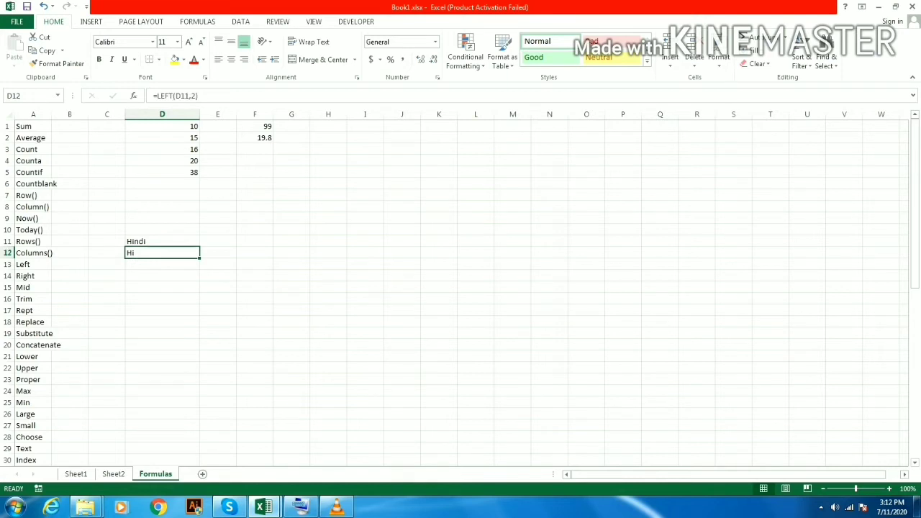
pyautogui.press('F2')
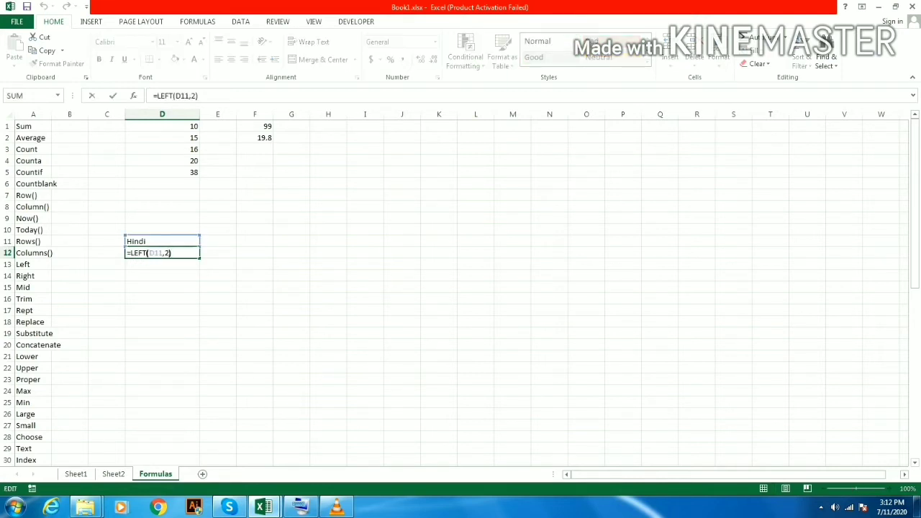
pyautogui.press('BackSpace')
pyautogui.write('3')
pyautogui.press('Return')
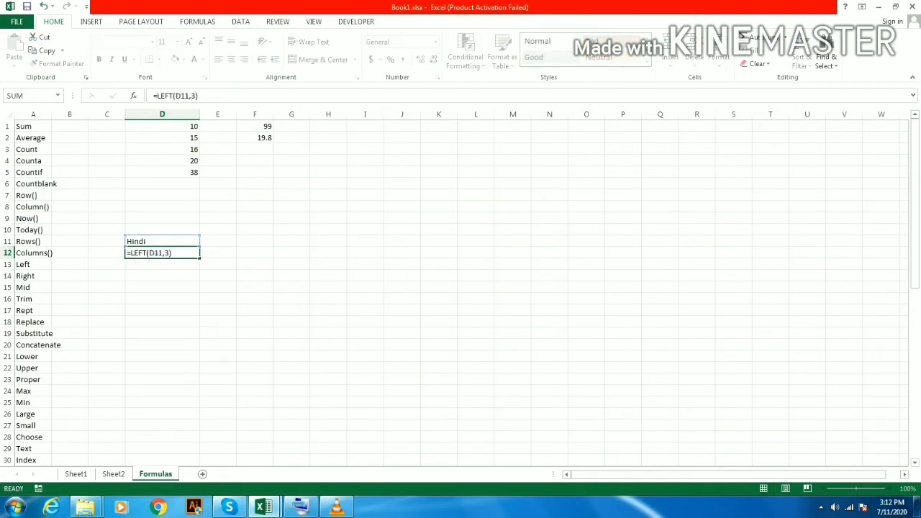
pyautogui.press('Up')
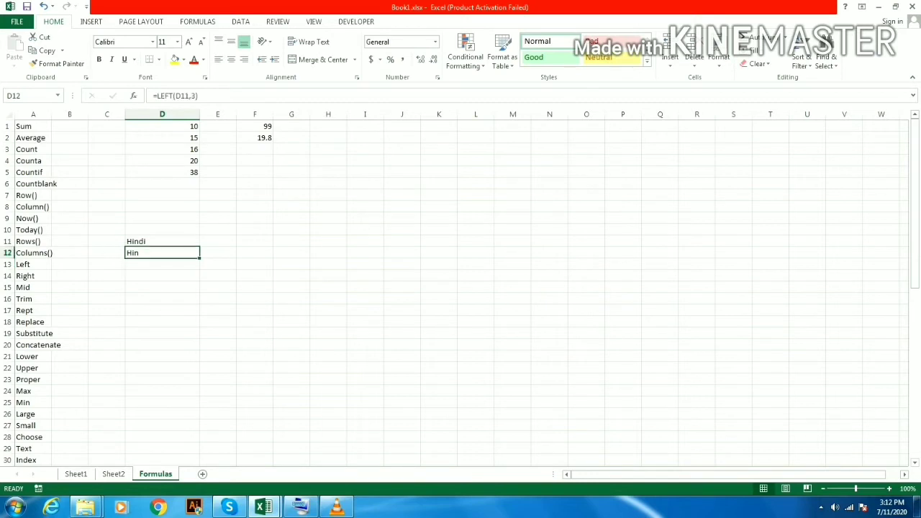
# Enter the formula =RIGHT(D11,1) in cell D13 to extract the last character of the sample word.
pyautogui.press('Left')
pyautogui.press('Left')
pyautogui.press('Left')
pyautogui.press('Down')
pyautogui.press('Down')
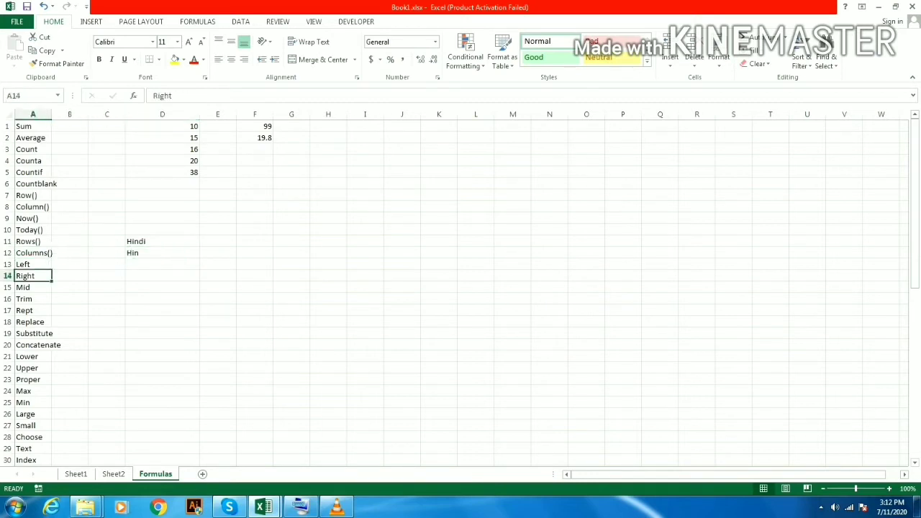
pyautogui.press('Right')
pyautogui.press('Right')
pyautogui.press('Up')
pyautogui.press('Right')
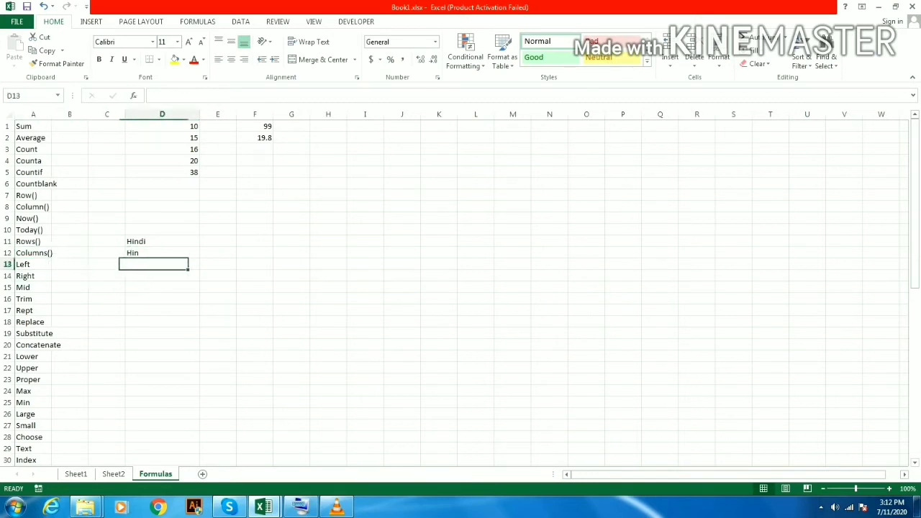
pyautogui.write('=ri')
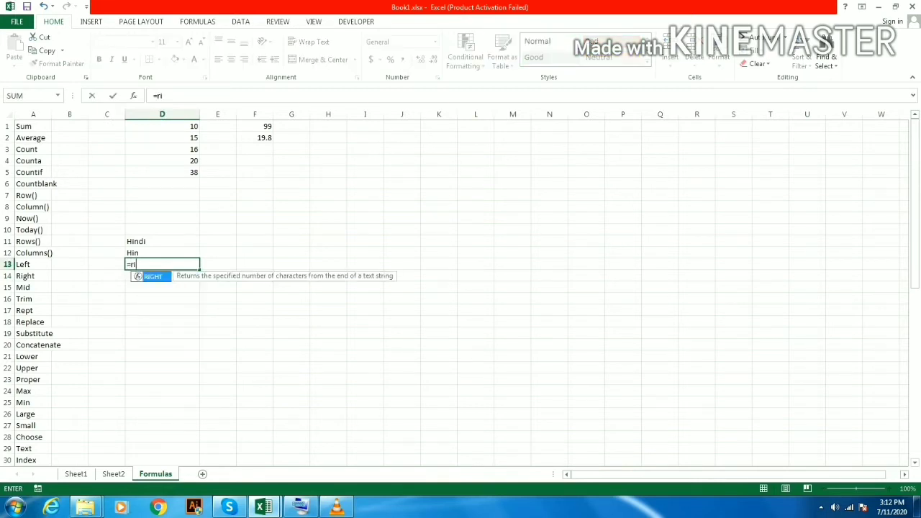
pyautogui.press('Tab')
pyautogui.press('Up')
pyautogui.press('Up')
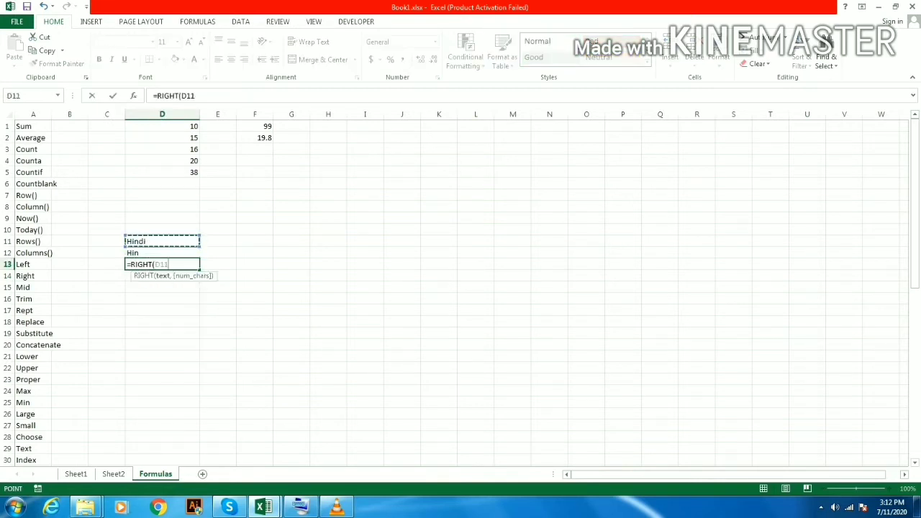
pyautogui.write(',1)')
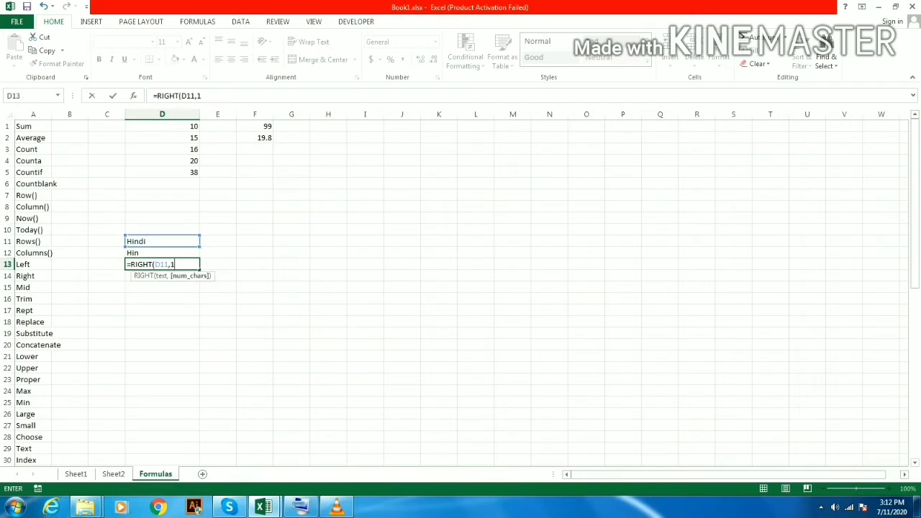
pyautogui.press('Return')
pyautogui.press('Up')
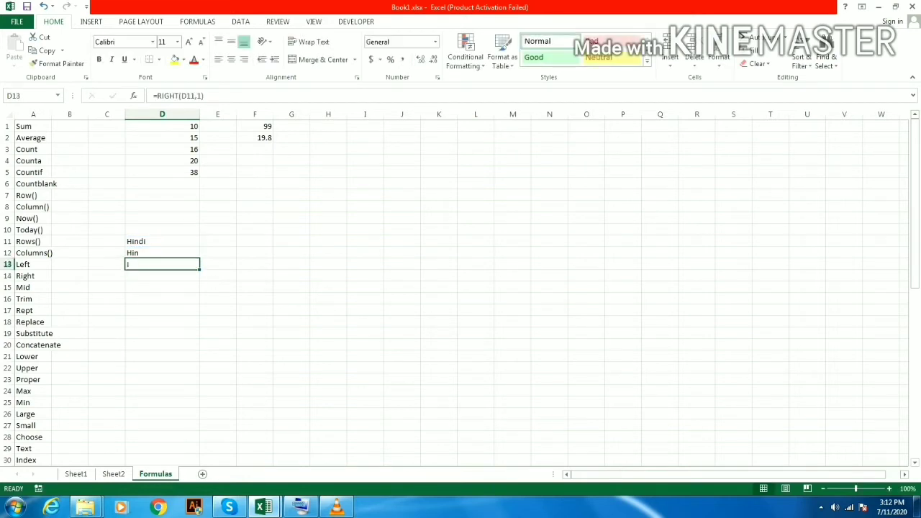
# Enter the formula =MID(D11,2,2) in cell D15, in line with the Mid label.
pyautogui.press('Left')
pyautogui.press('Left')
pyautogui.press('Left')
pyautogui.press('Down')
pyautogui.press('Down')
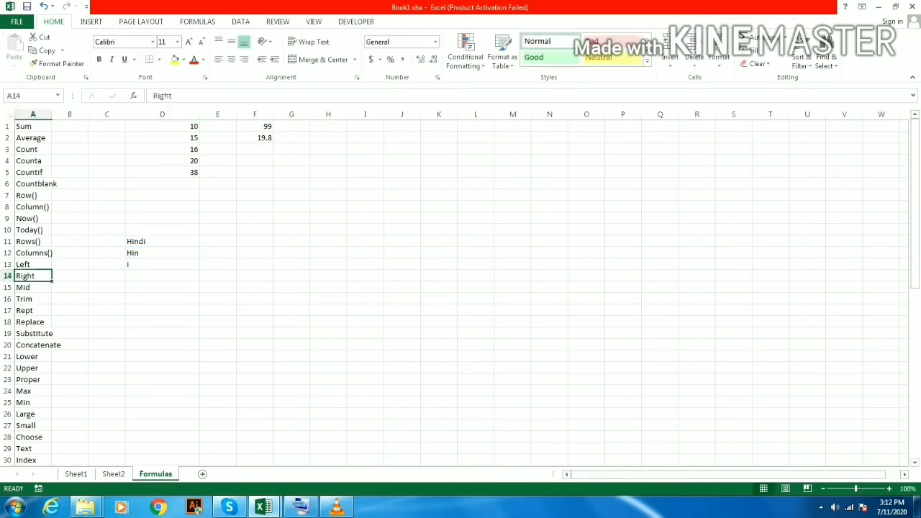
pyautogui.press('Right')
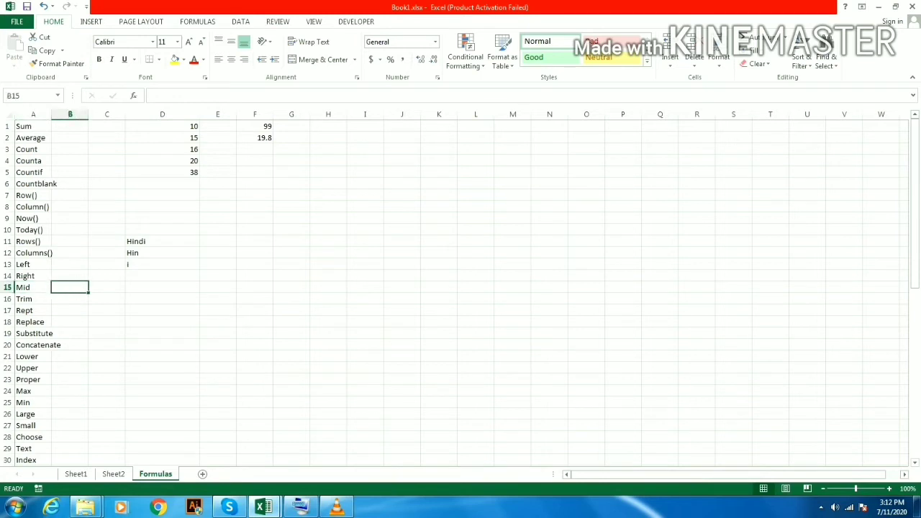
pyautogui.press('Left')
pyautogui.press('Right')
pyautogui.press('Right')
pyautogui.press('Right')
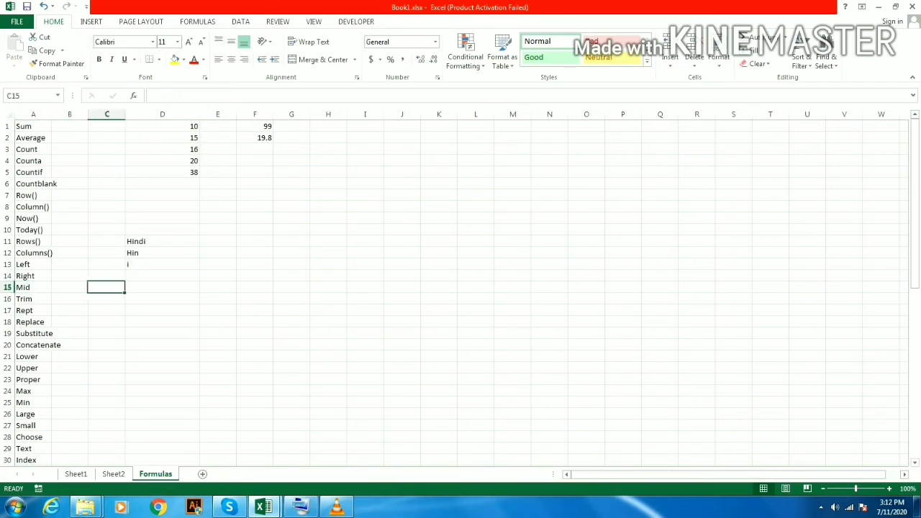
pyautogui.write('=')
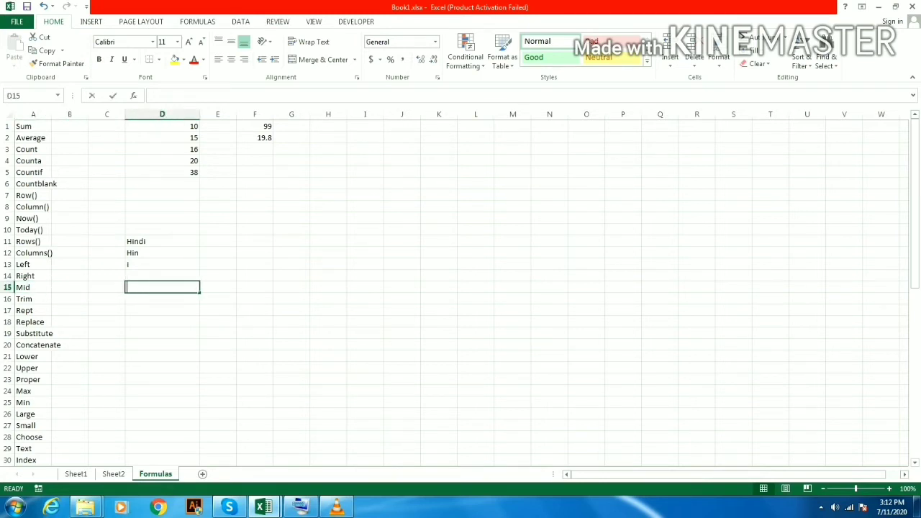
pyautogui.write('mi')
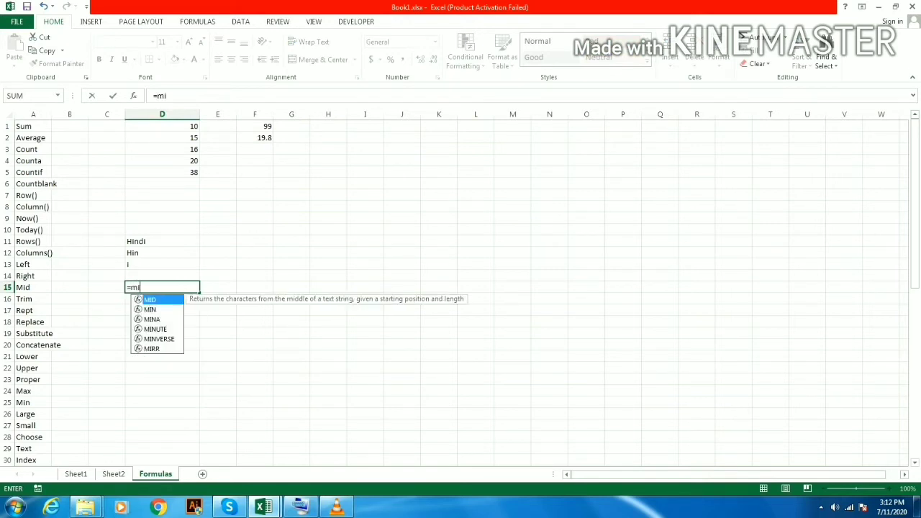
pyautogui.press('Tab')
pyautogui.press('Up')
pyautogui.press('Up')
pyautogui.press('Up')
pyautogui.press('Up')
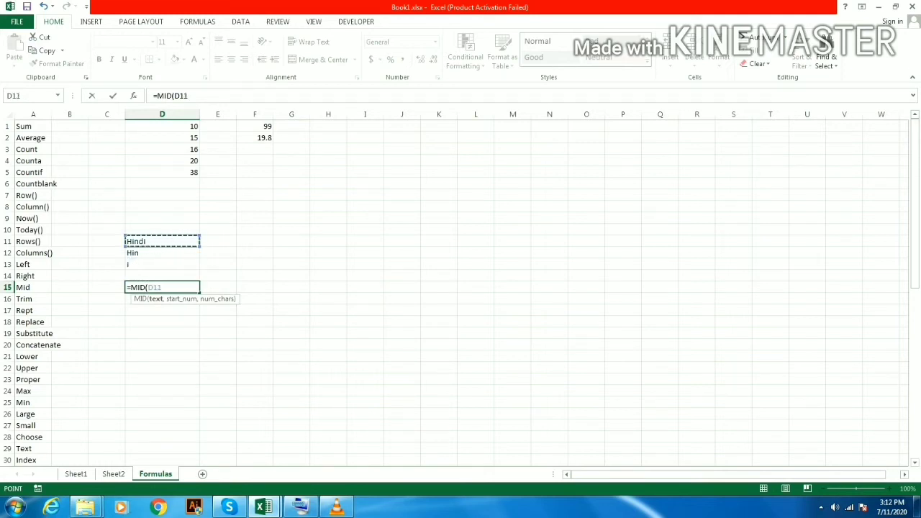
pyautogui.write(',')
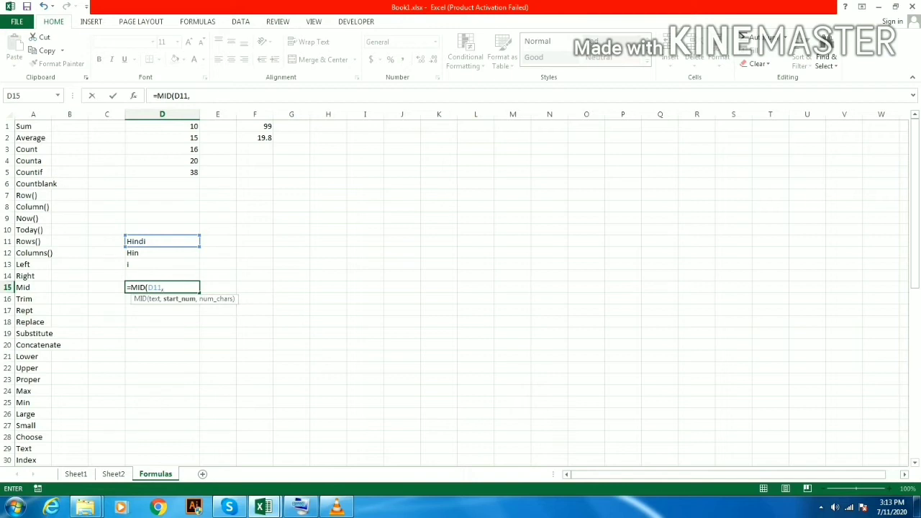
pyautogui.write('2')
pyautogui.write(',')
pyautogui.write('3')
pyautogui.press('Return')
pyautogui.press('Down')
pyautogui.press('Up')
pyautogui.press('Up')
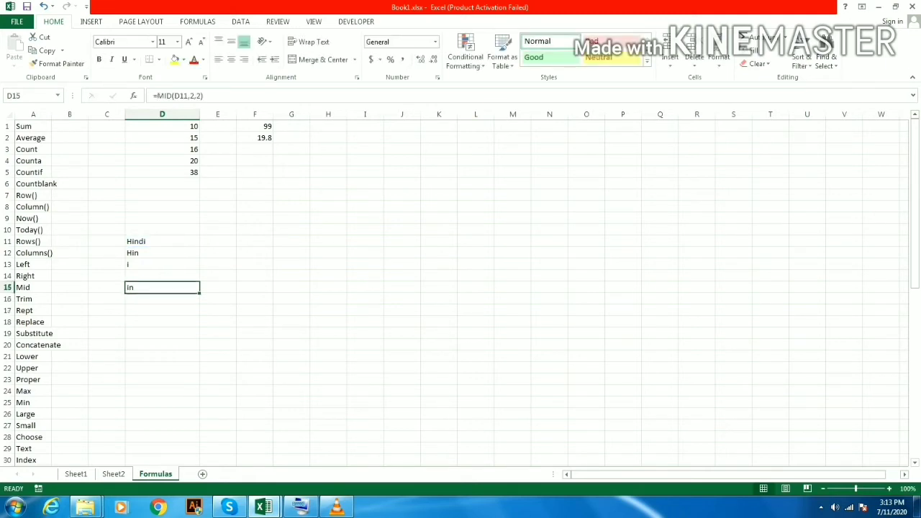
# Clear the sample word and the LEFT, RIGHT and MID formulas from cells D11:D15.
pyautogui.press('Left')
pyautogui.press('Left')
pyautogui.press('Left')
pyautogui.press('Down')
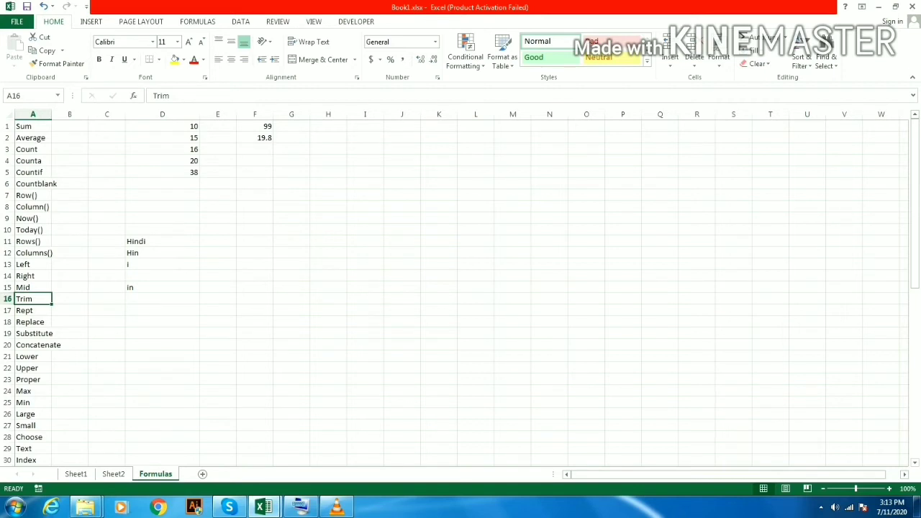
pyautogui.press('Right')
pyautogui.press('Right')
pyautogui.press('Right')
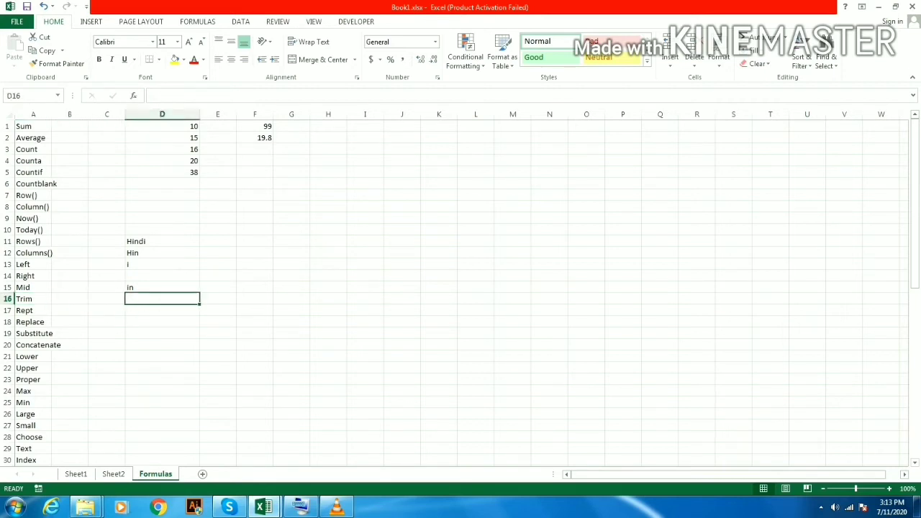
pyautogui.press('Up')
pyautogui.press('Up')
pyautogui.press('Up')
pyautogui.press('Up')
pyautogui.press('Up')
pyautogui.hotkey('shift', 'Down')
pyautogui.hotkey('shift', 'Down')
pyautogui.hotkey('shift', 'Down')
pyautogui.hotkey('shift', 'Down')
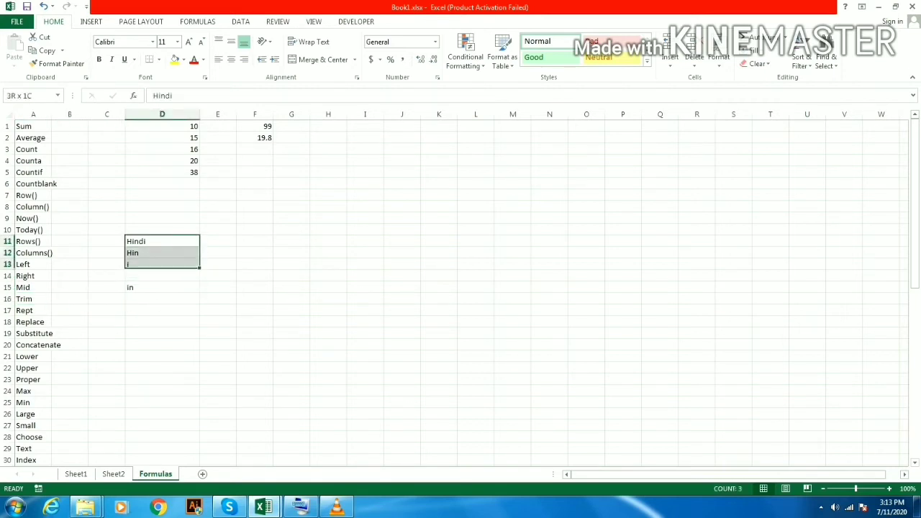
pyautogui.press('Delete')
# Enter a sample full name, first name and surname, in cell D11 for the Trim example.
pyautogui.hotkey('shift', 'Up')
pyautogui.hotkey('shift', 'Up')
pyautogui.hotkey('shift', 'Up')
pyautogui.hotkey('shift', 'Up')
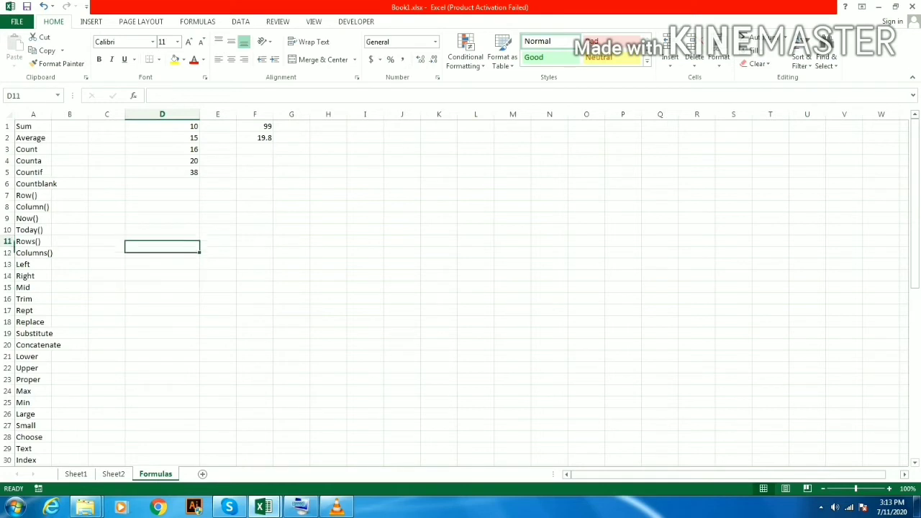
pyautogui.write('Raj Kumar')
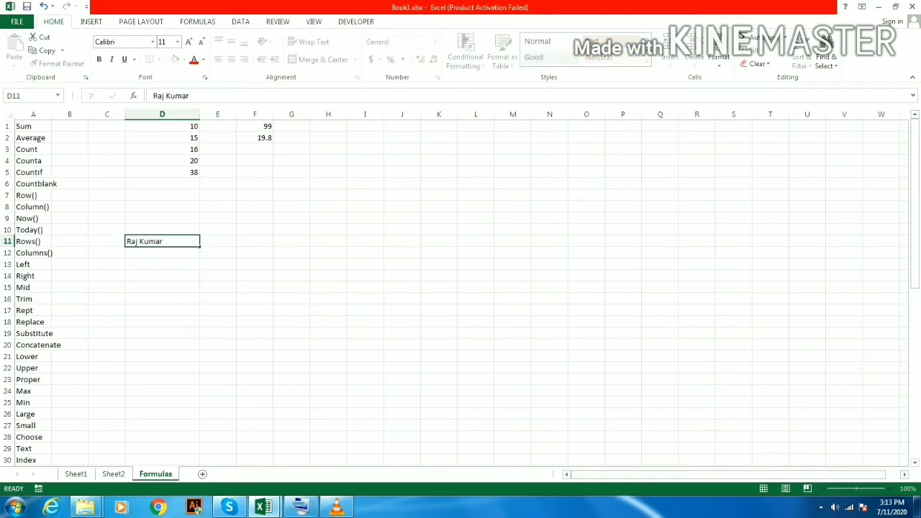
pyautogui.press('Return')
# Enter only the sample first name in cell D12, then inspect the cell's text in edit mode without changing it.
pyautogui.write('Raj')
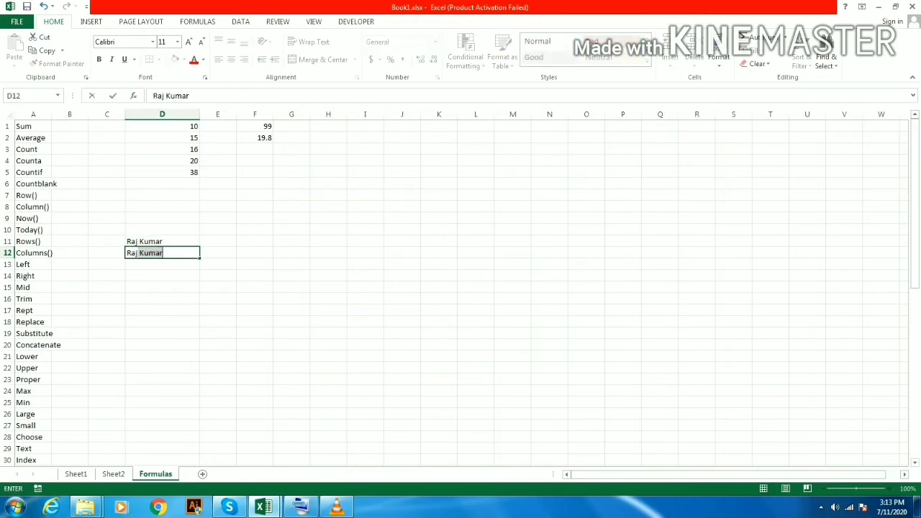
pyautogui.press('BackSpace')
pyautogui.hotkey('ctrl', 'Return')
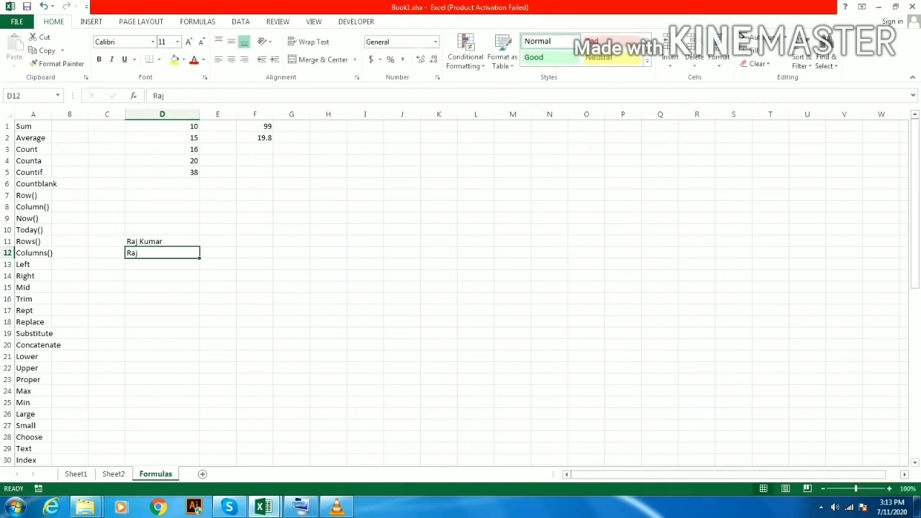
pyautogui.press('F2')
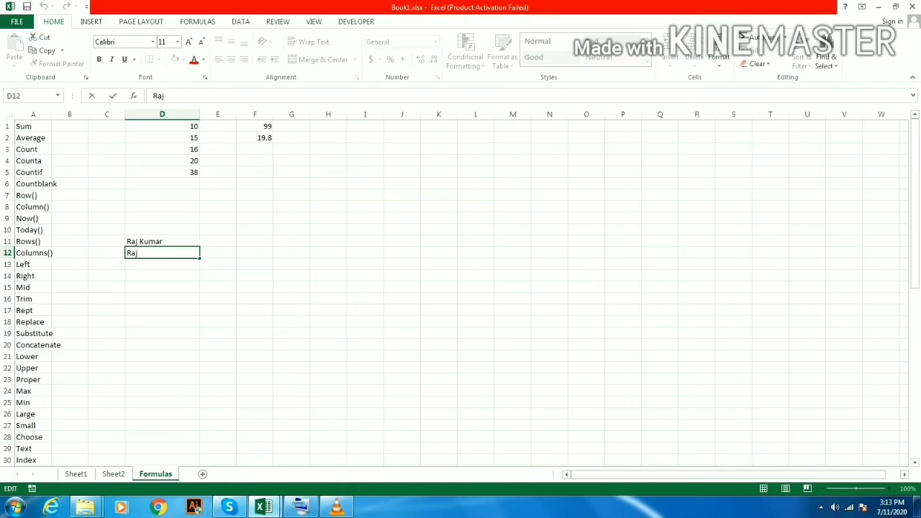
pyautogui.press('Escape')
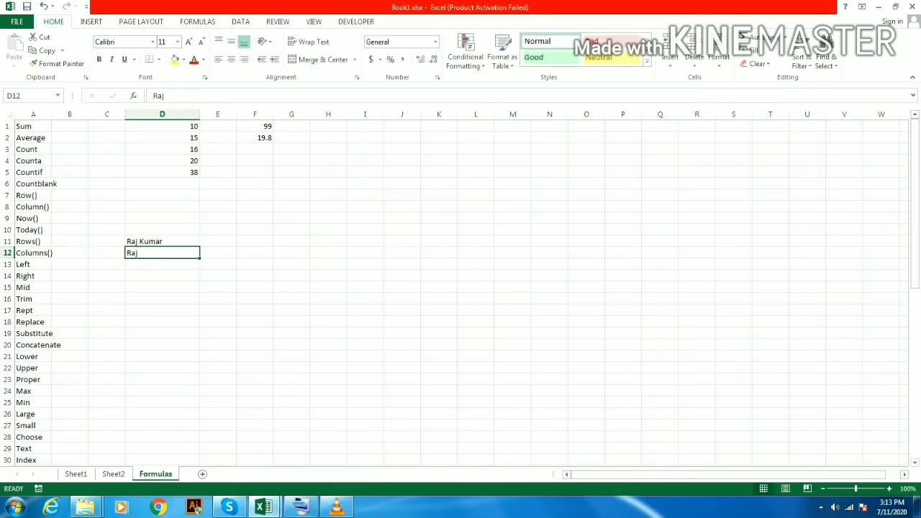
# Enter the formula =TRIM(D11) in cell E11, beside the sample full name.
pyautogui.press('F2')
pyautogui.press('Return')
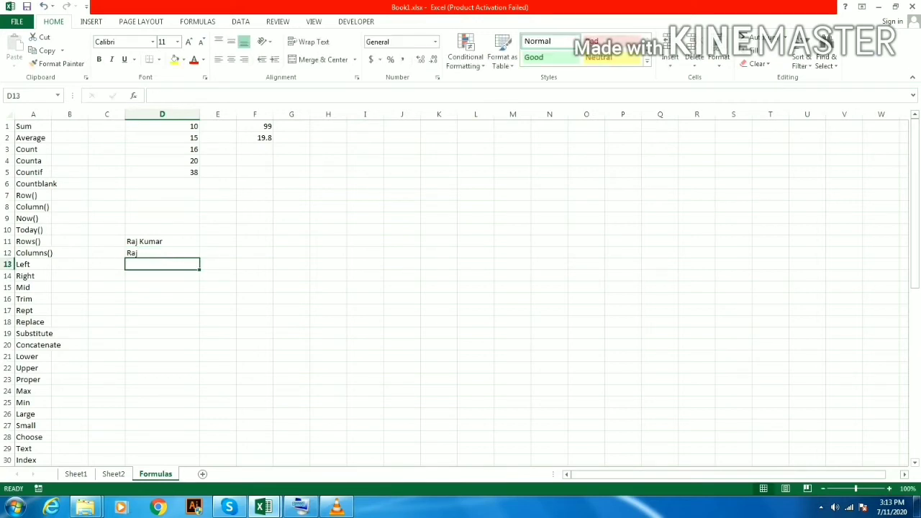
pyautogui.press('Up')
pyautogui.press('Right')
pyautogui.press('Up')
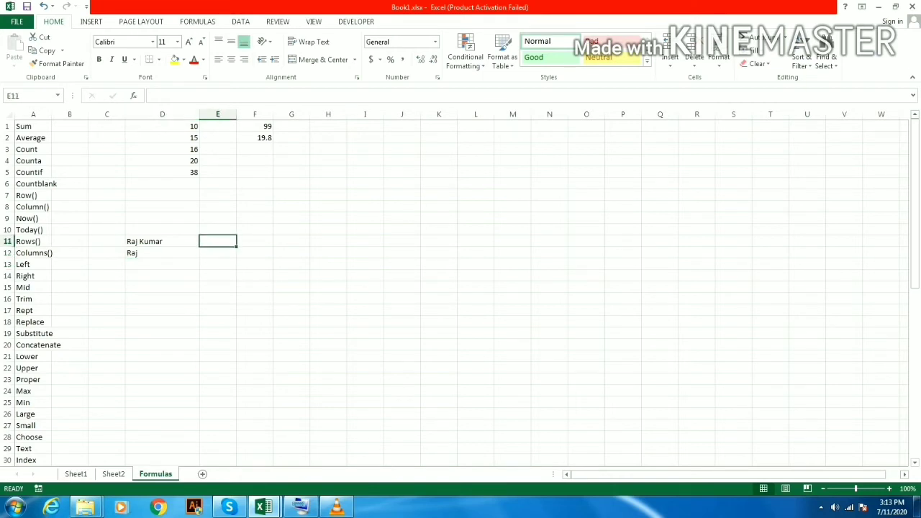
pyautogui.write('=tri')
pyautogui.press('Tab')
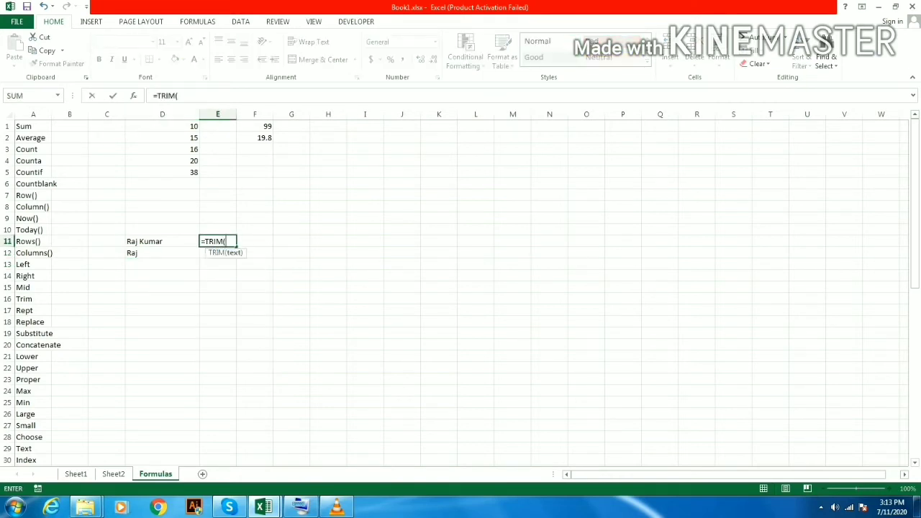
pyautogui.press('Left')
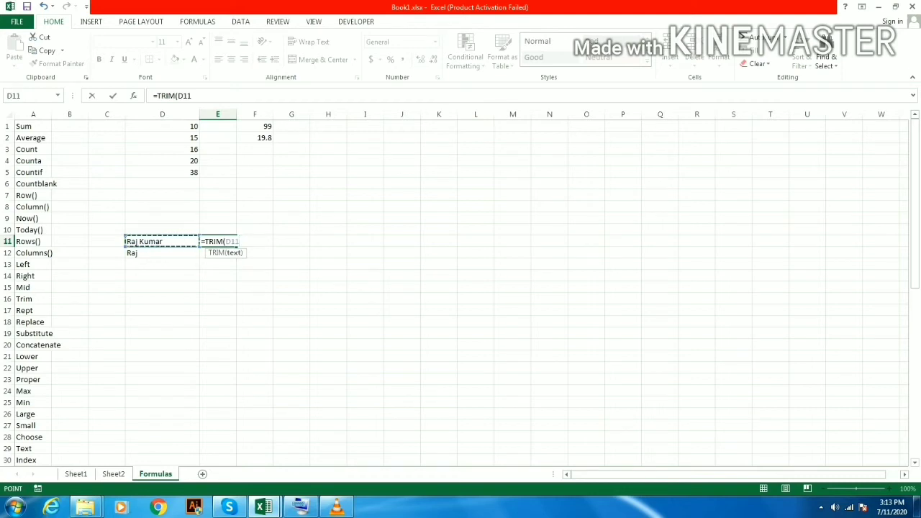
pyautogui.press('Return')
pyautogui.press('Up')
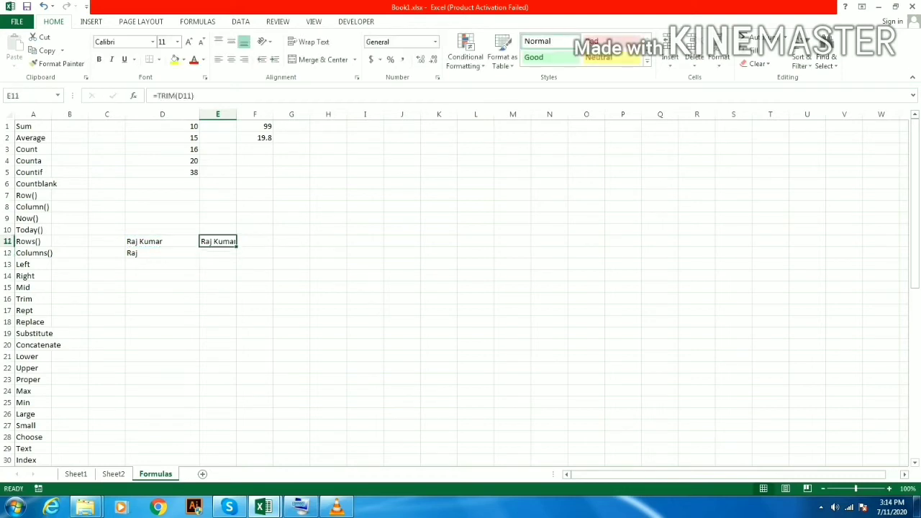
# Fill the TRIM formula from cell E11 down to E12 and review both formulas.
pyautogui.hotkey('shift', 'Down')
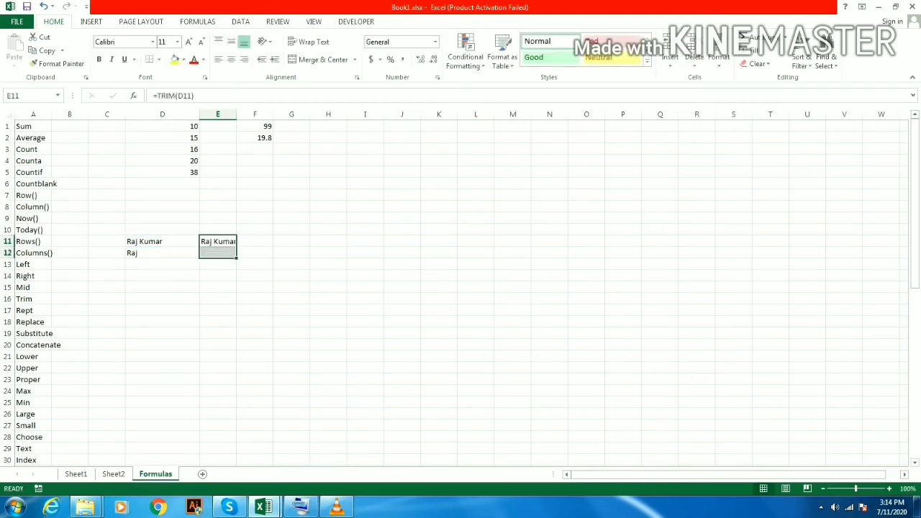
pyautogui.hotkey('ctrl', 'd')
pyautogui.hotkey('shift', 'Up')
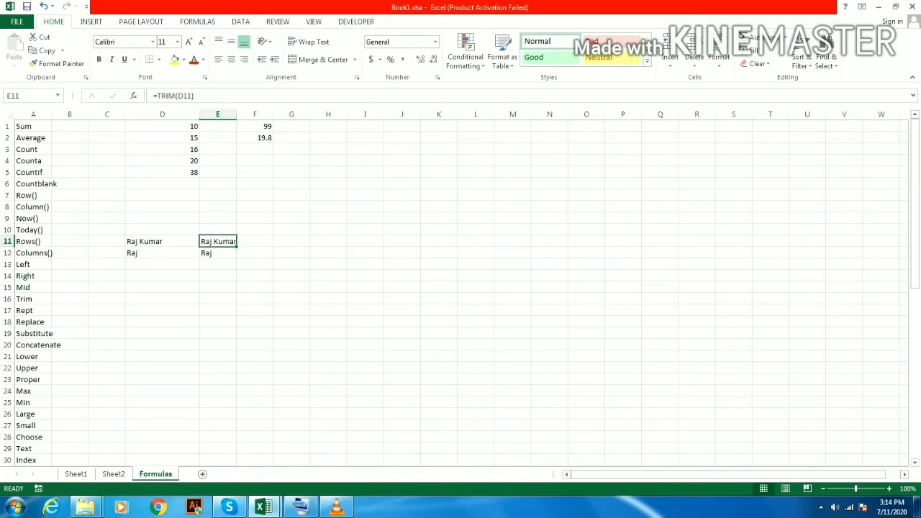
pyautogui.press('Down')
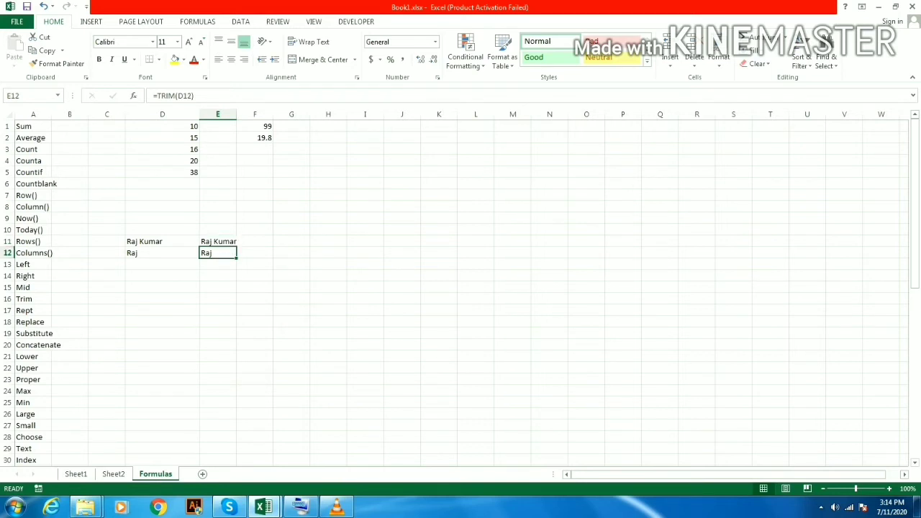
pyautogui.press('Up')
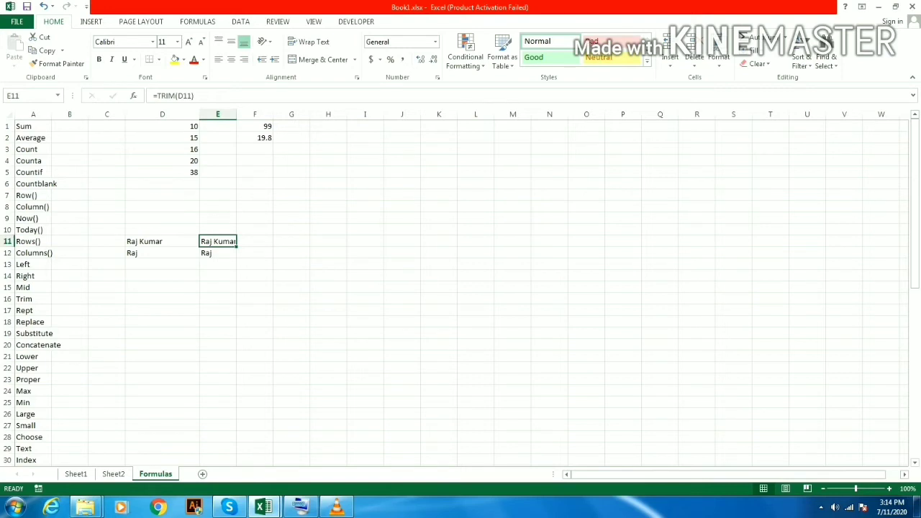
# Insert extra spaces between the first name and the surname in cell D11.
pyautogui.press('Left')
pyautogui.press('Left')
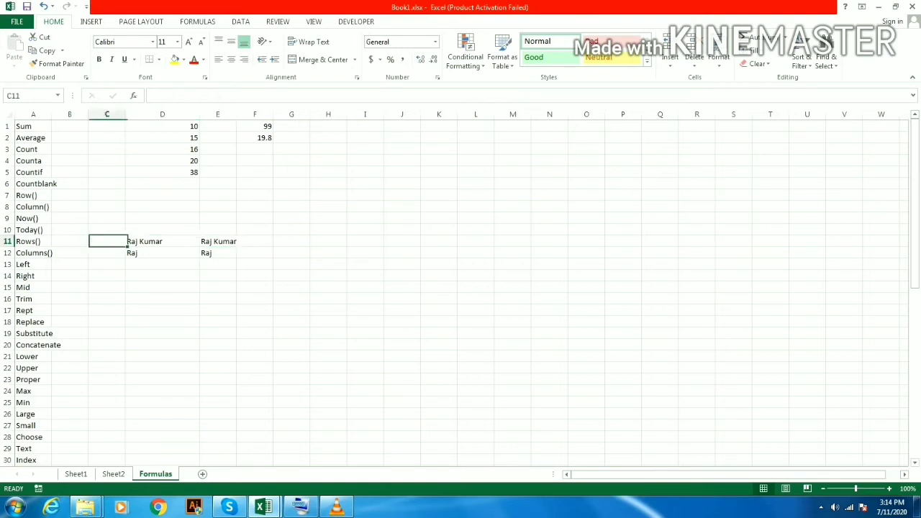
pyautogui.press('Right')
pyautogui.press('F2')
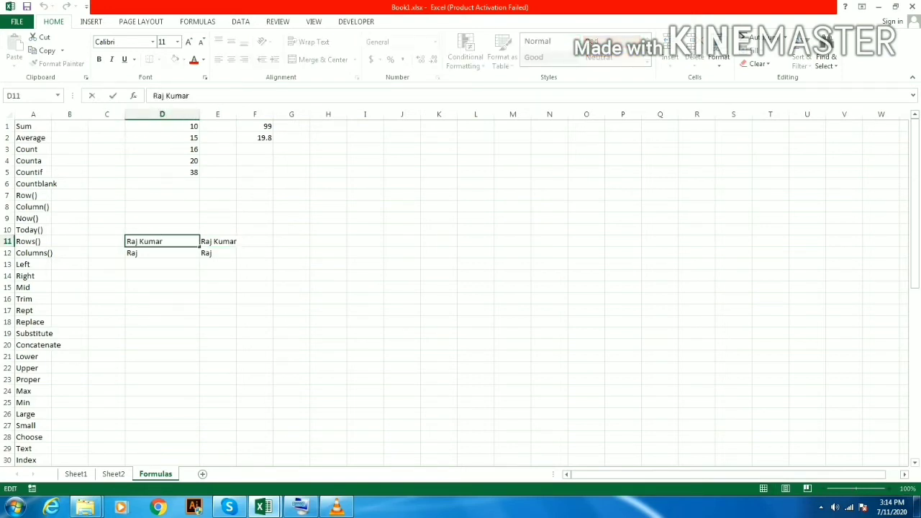
pyautogui.press('Left')
pyautogui.press('Left')
pyautogui.press('Left')
pyautogui.press('Left')
pyautogui.press('Left')
pyautogui.press('Return')
pyautogui.press('Up')
# Inspect the TRIM formula in cell E11 and the end of the text in D12 in edit mode without changing either.
pyautogui.press('Right')
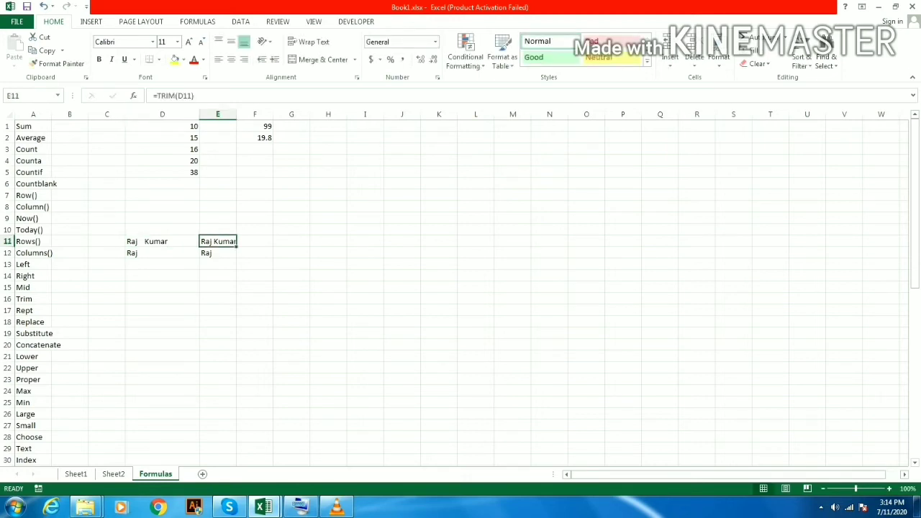
pyautogui.press('F2')
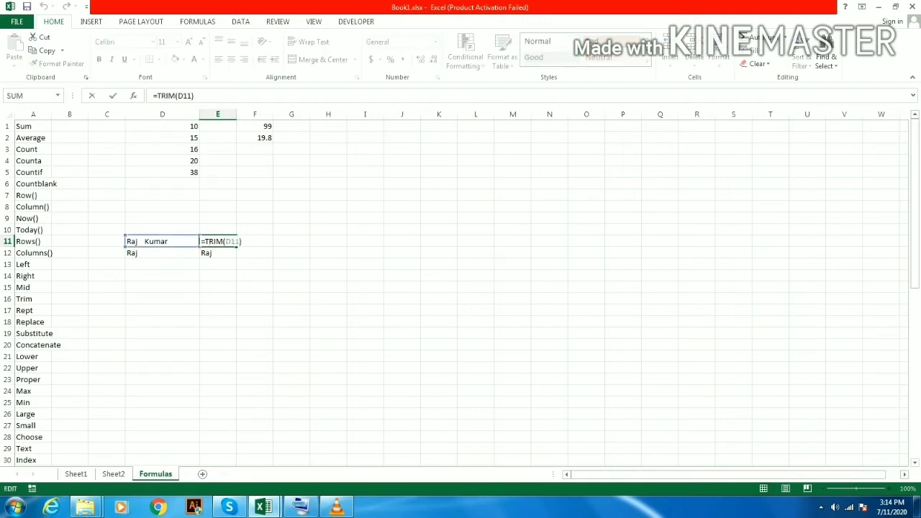
pyautogui.press('Return')
pyautogui.press('Up')
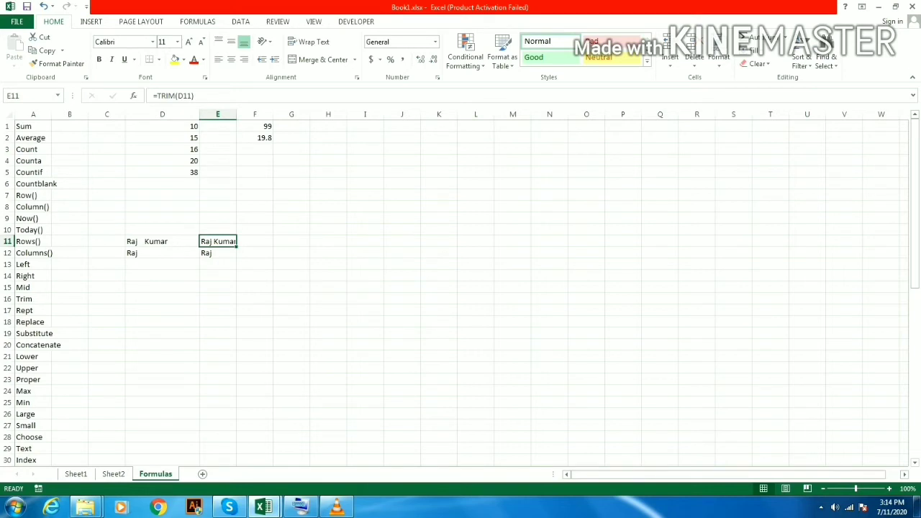
pyautogui.press('Down')
pyautogui.press('Left')
pyautogui.press('Left')
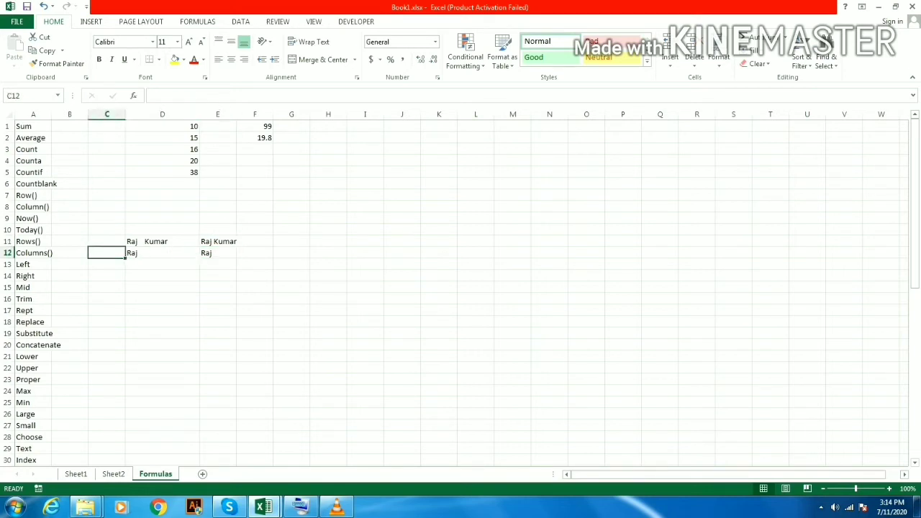
pyautogui.press('Right')
pyautogui.press('F2')
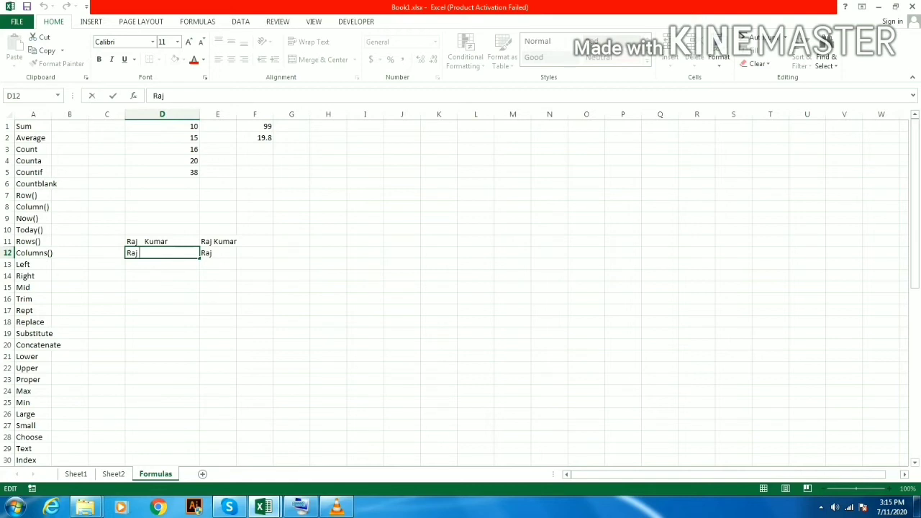
pyautogui.press('Escape')
# Convert the TRIM formula in cell E12 to a plain value by pasting values over itself, then inspect its text in edit mode.
pyautogui.click(218, 253)
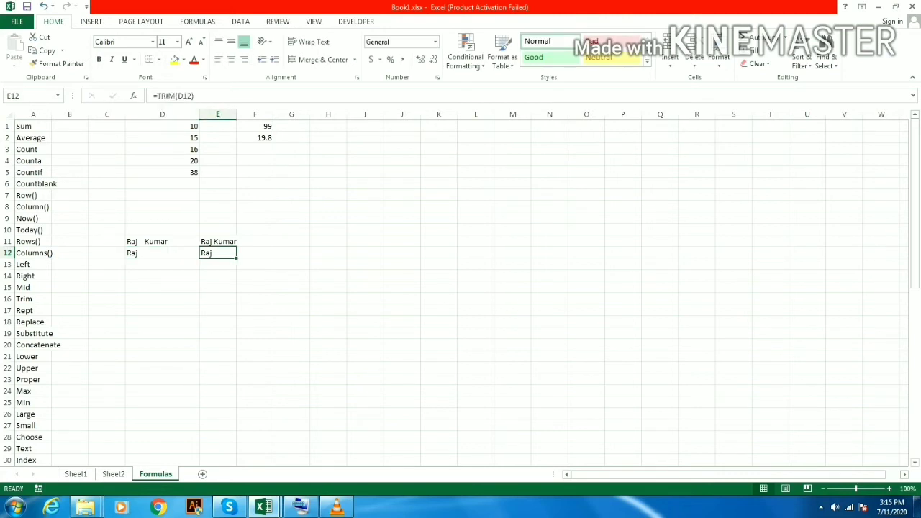
pyautogui.hotkey('ctrl', 'c')
pyautogui.hotkey('alt', 'e')
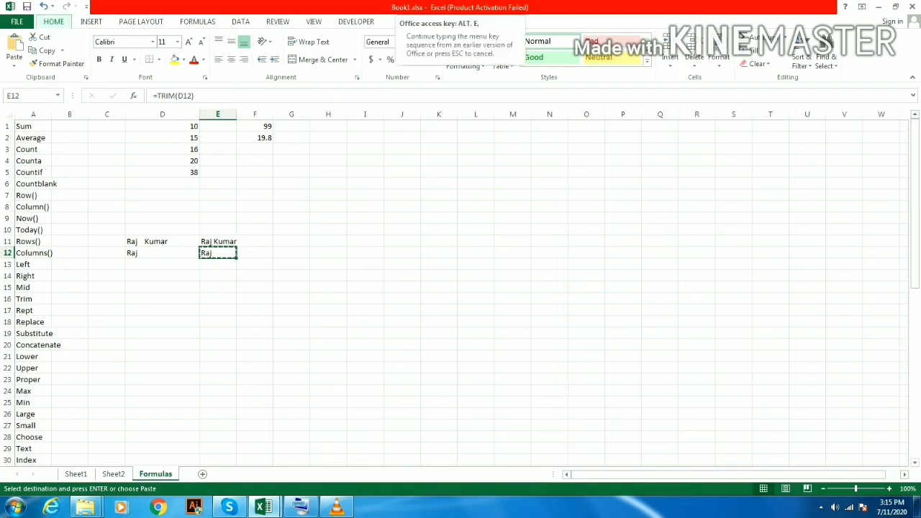
pyautogui.press('s')
pyautogui.press('v')
pyautogui.press('Return')
pyautogui.press('Escape')
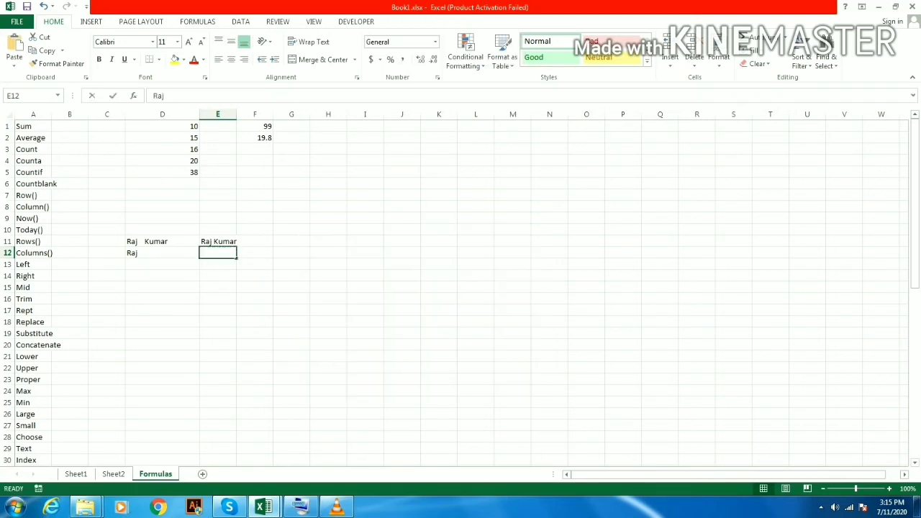
pyautogui.press('F2')
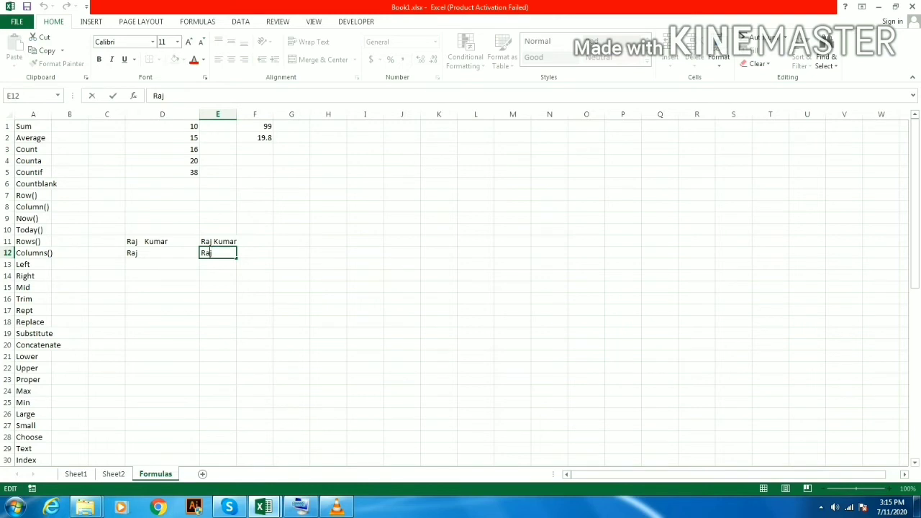
pyautogui.press('Escape')
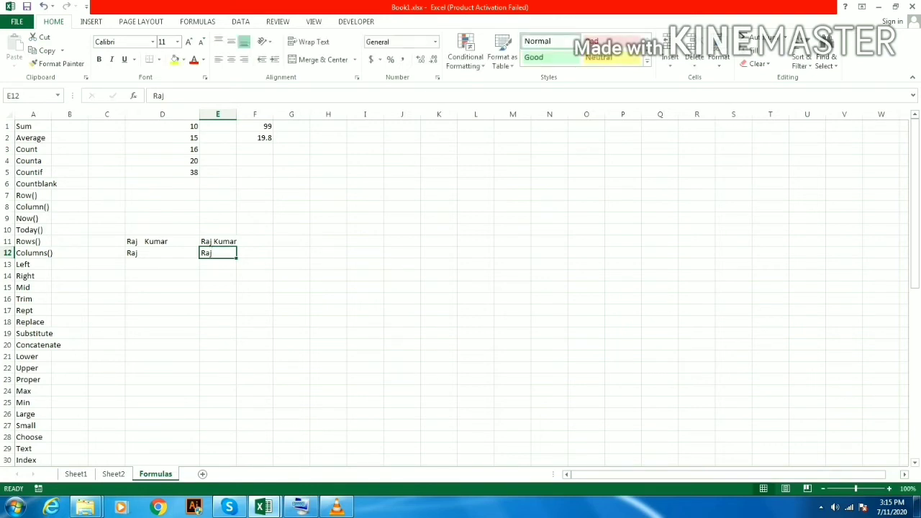
# Enter the formula =REPT("y",5) in cell D15 to demonstrate the Rept function listed in column A.
pyautogui.press('Up')
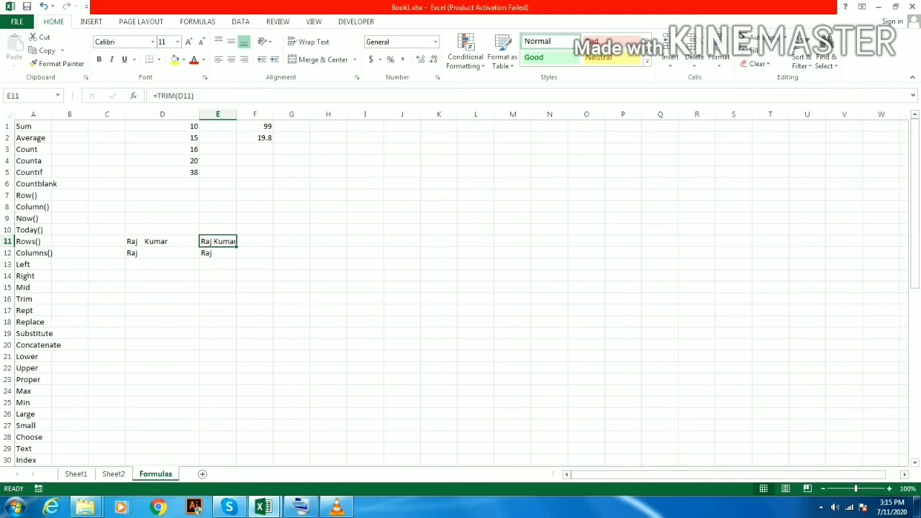
pyautogui.press('Left')
pyautogui.press('Left')
pyautogui.press('Left')
pyautogui.press('Left')
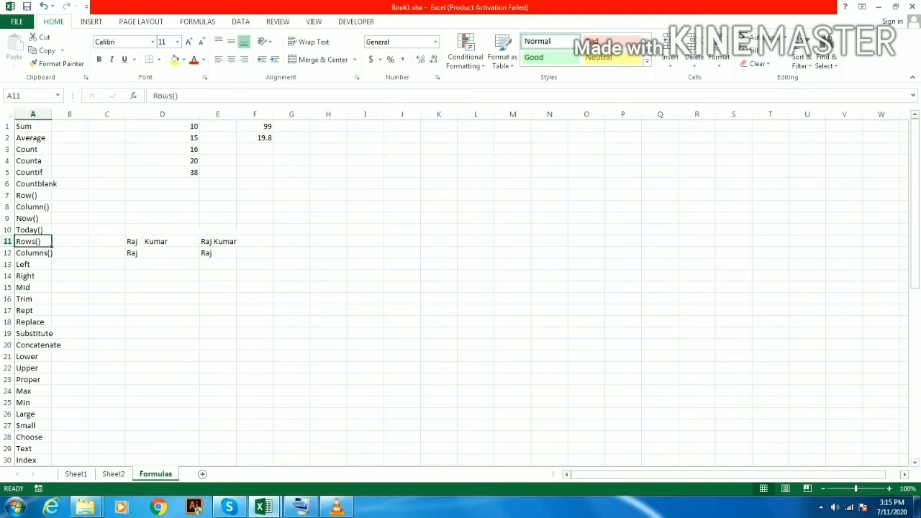
pyautogui.press('Down')
pyautogui.press('Down')
pyautogui.press('Down')
pyautogui.press('Down')
pyautogui.press('Down')
pyautogui.press('Down')
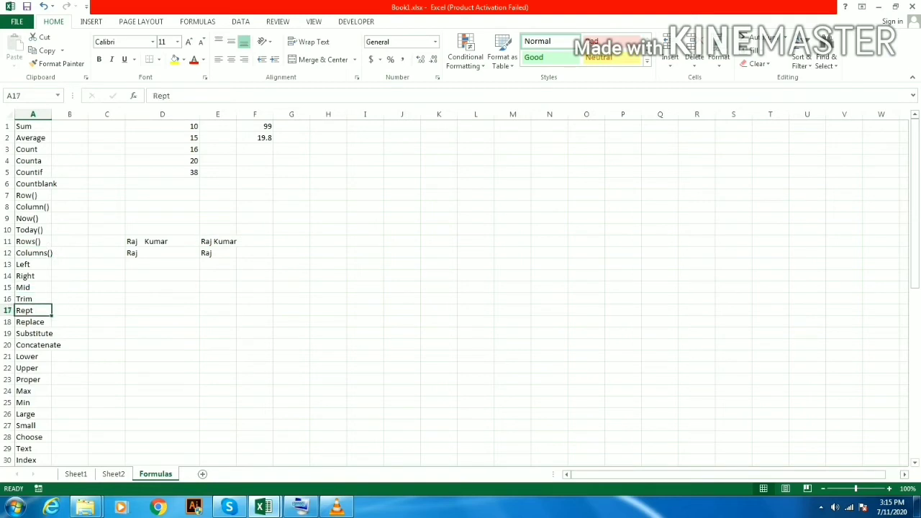
pyautogui.press('Right')
pyautogui.press('Right')
pyautogui.press('Right')
pyautogui.press('Left')
pyautogui.press('Left')
pyautogui.press('Left')
pyautogui.press('Right')
pyautogui.press('Right')
pyautogui.press('Right')
pyautogui.press('Up')
pyautogui.press('Up')
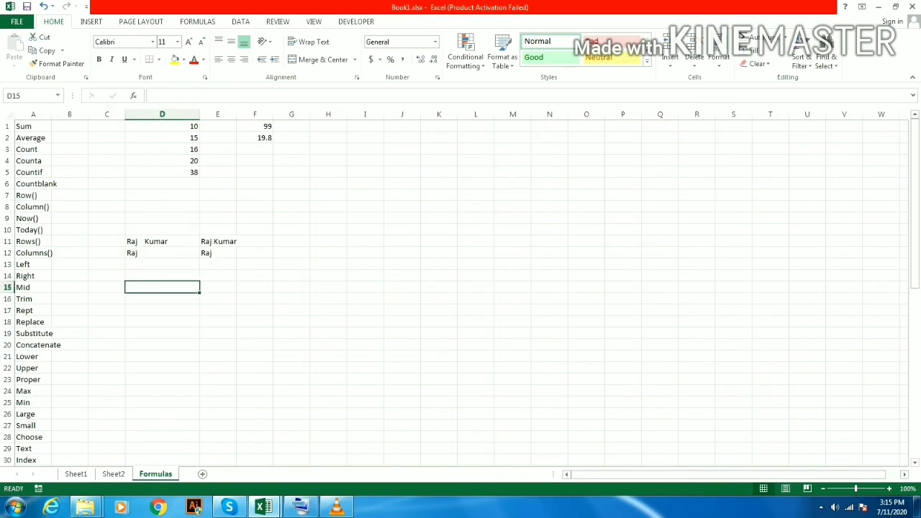
pyautogui.write('=')
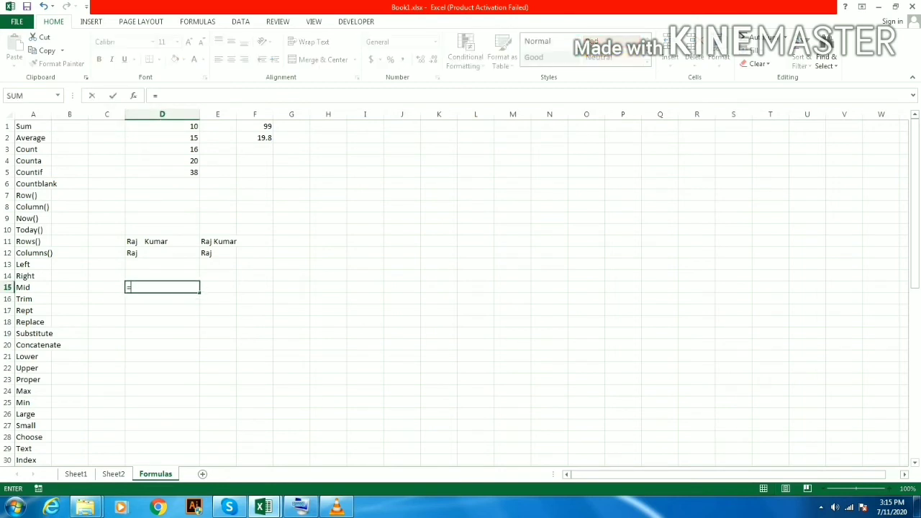
pyautogui.write('rep')
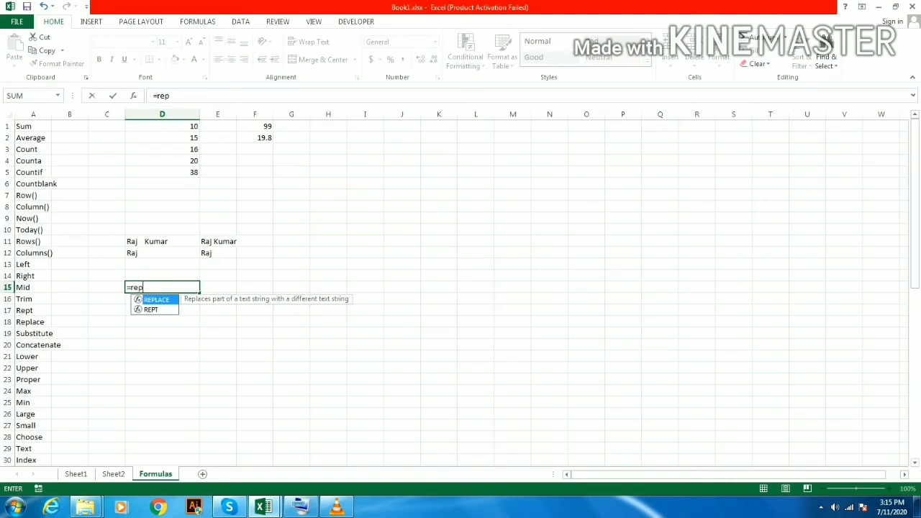
pyautogui.press('Down')
pyautogui.press('Tab')
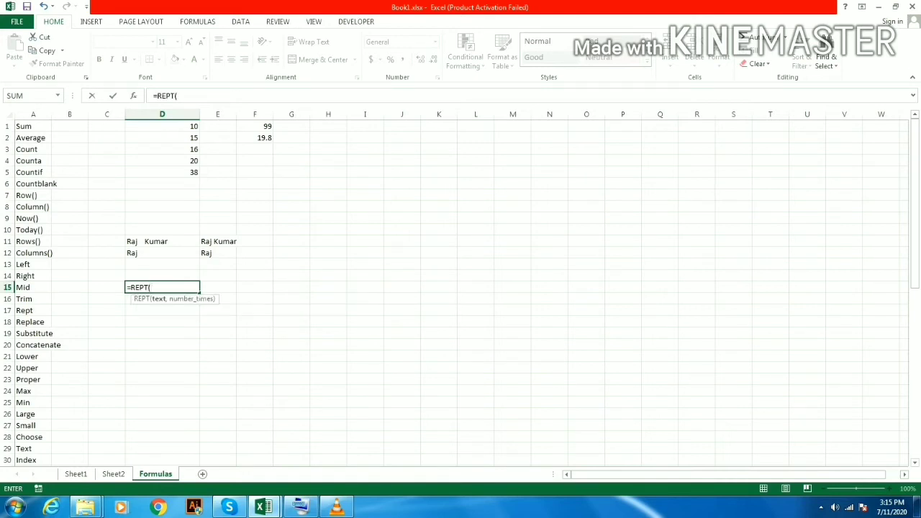
pyautogui.write('"y",5')
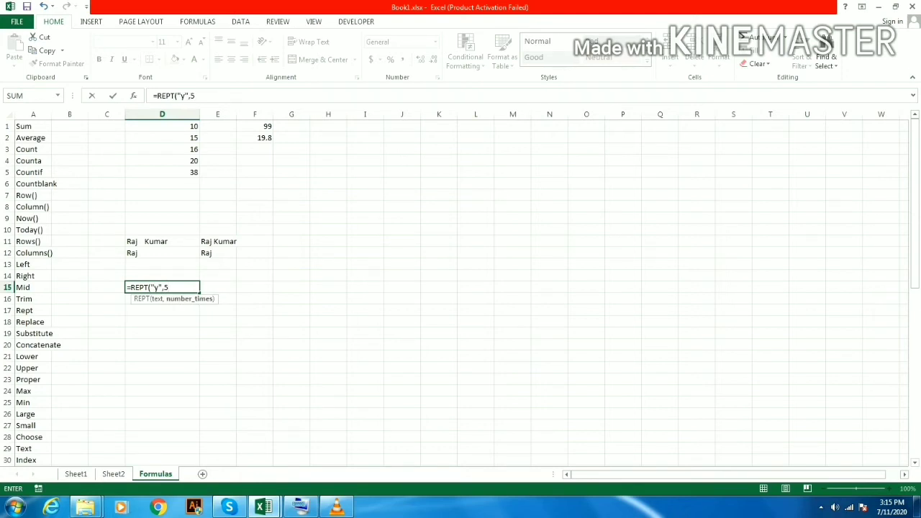
pyautogui.write(')')
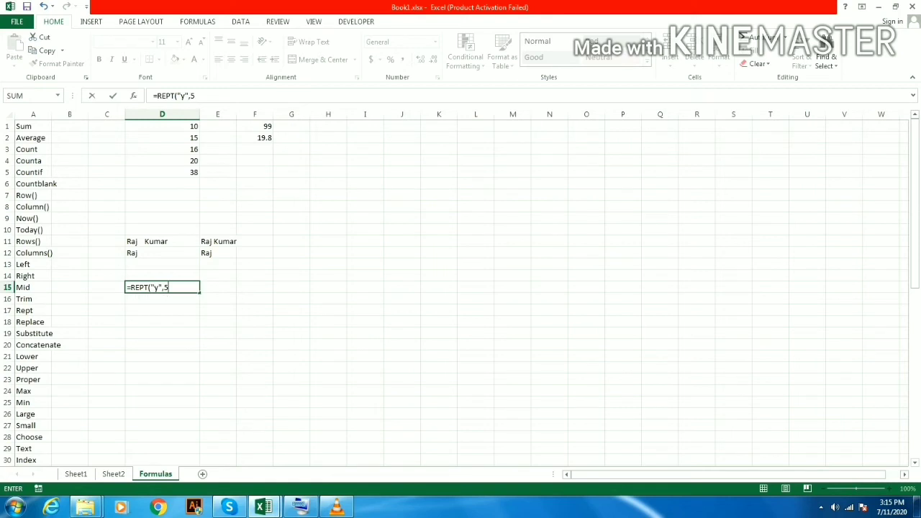
pyautogui.press('Return')
pyautogui.press('Up')
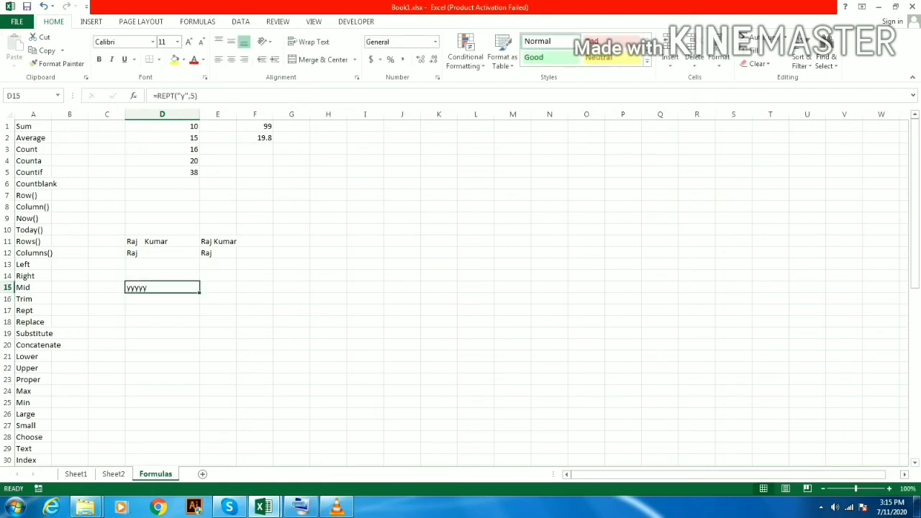
# Start a REPLACE formula in cell E15, using cell E11 as the old text.
pyautogui.press('Left')
pyautogui.press('Left')
pyautogui.press('Left')
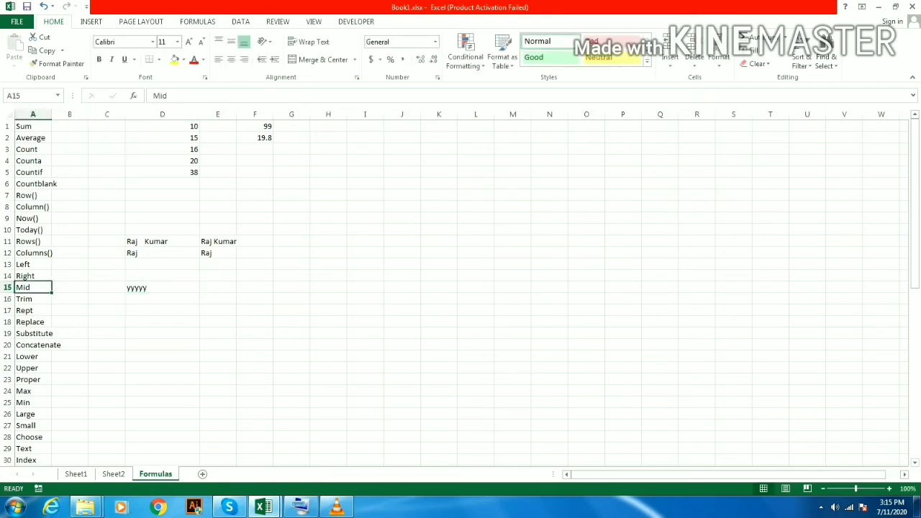
pyautogui.press('Down')
pyautogui.press('Down')
pyautogui.press('Down')
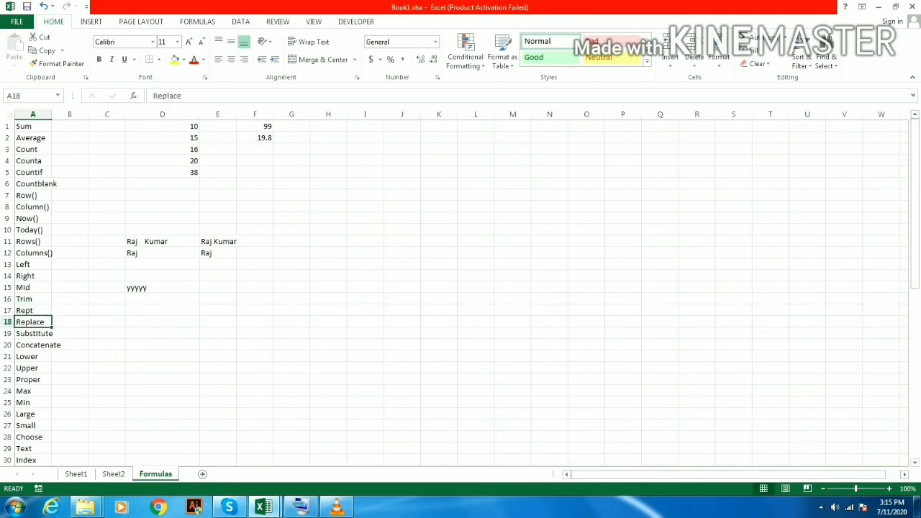
pyautogui.press('Right')
pyautogui.press('Right')
pyautogui.press('Right')
pyautogui.press('Right')
pyautogui.press('Right')
pyautogui.press('Up')
pyautogui.press('Left')
pyautogui.press('Up')
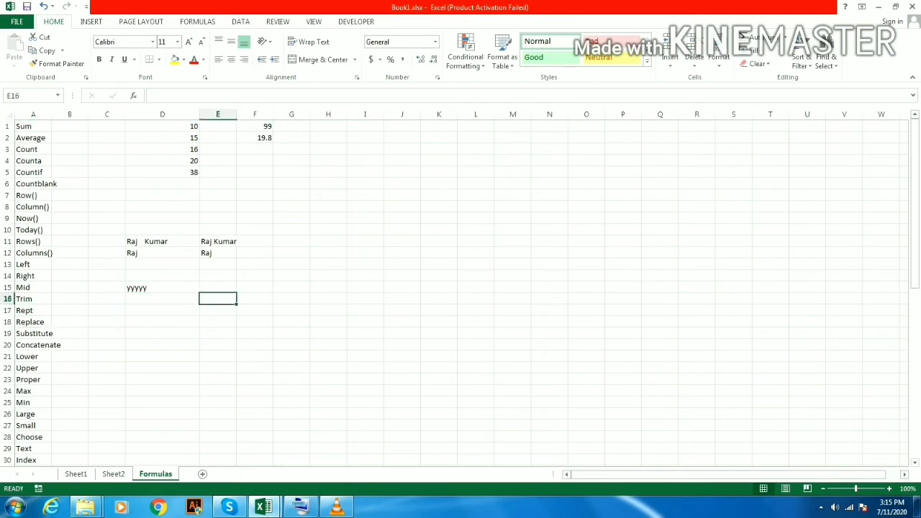
pyautogui.press('Up')
pyautogui.write('=')
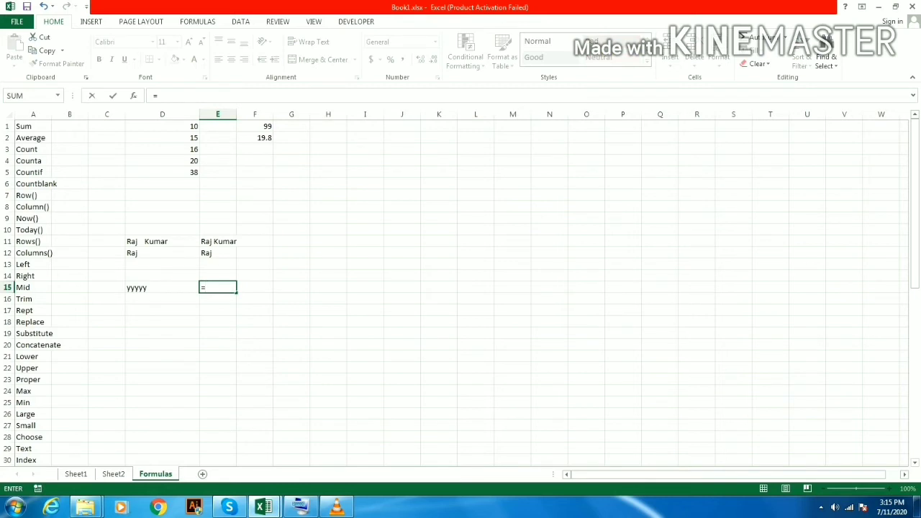
pyautogui.write('rep')
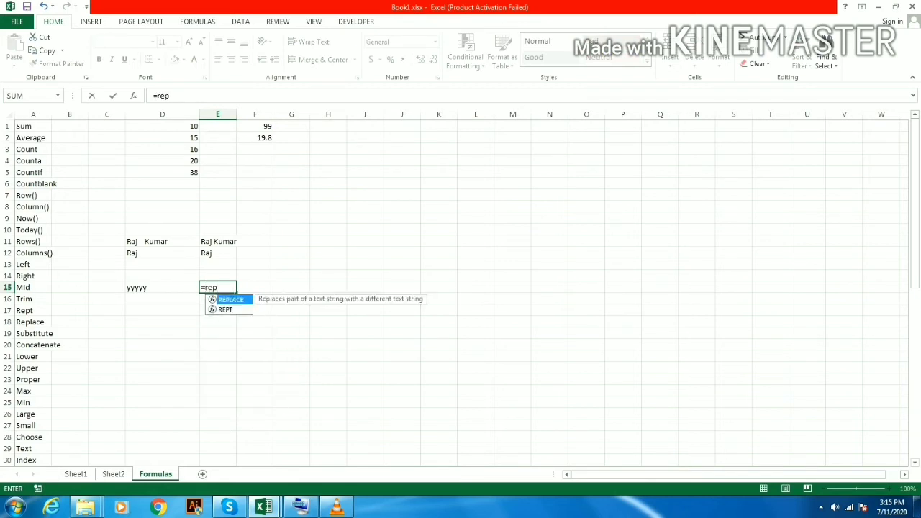
pyautogui.press('Tab')
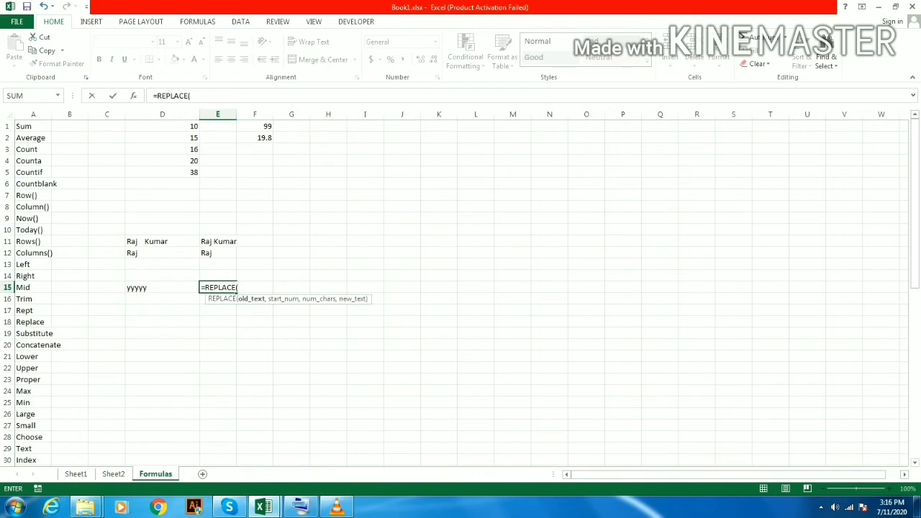
pyautogui.press('Up')
pyautogui.press('Up')
pyautogui.press('Up')
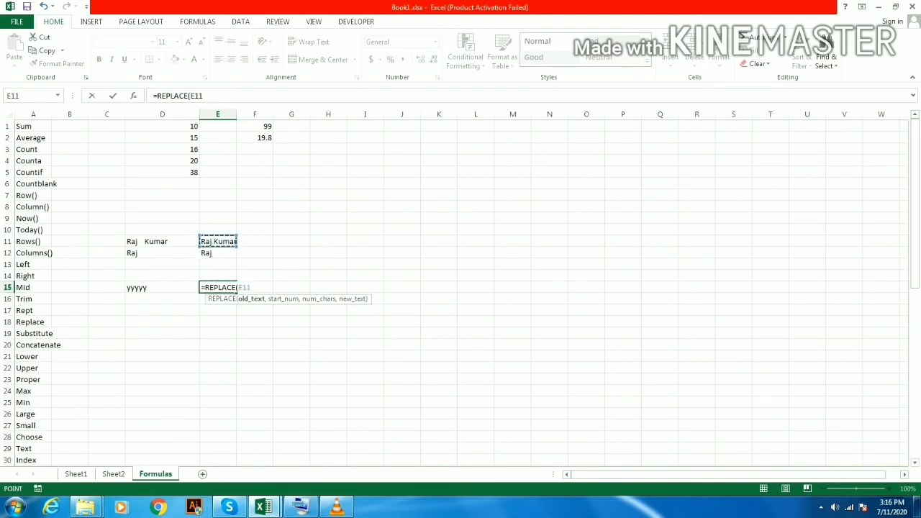
pyautogui.write(',')
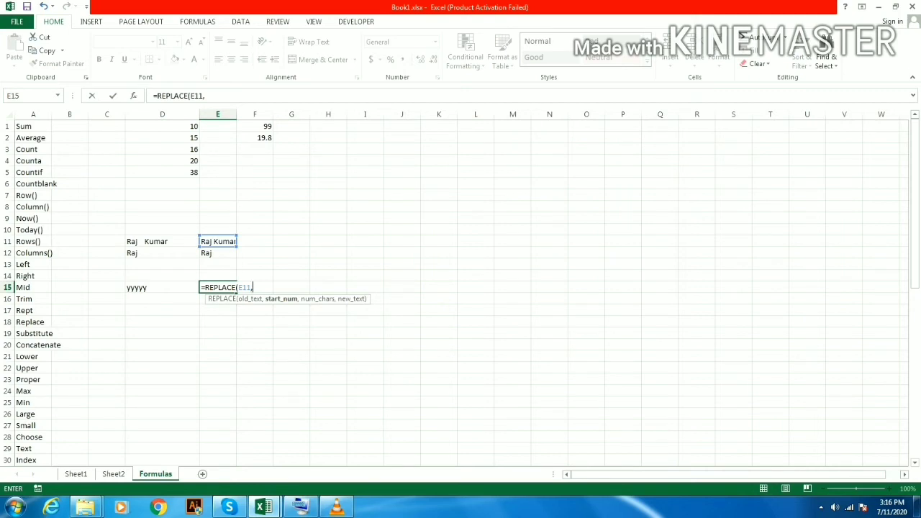
# Complete the REPLACE formula in E15 with start position 2, 3 characters to replace and 8 as the new text.
pyautogui.write('2')
pyautogui.write(',')
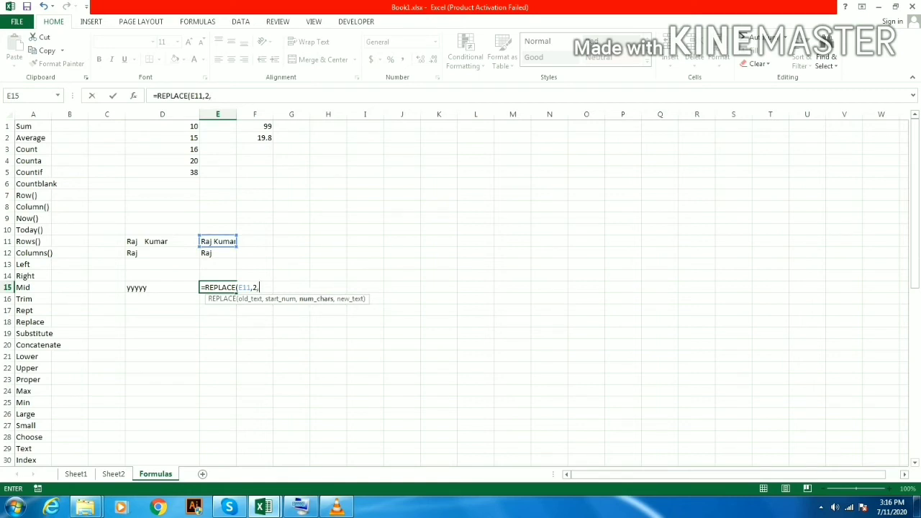
pyautogui.write('3,')
pyautogui.write('8')
pyautogui.press('Return')
pyautogui.press('Up')
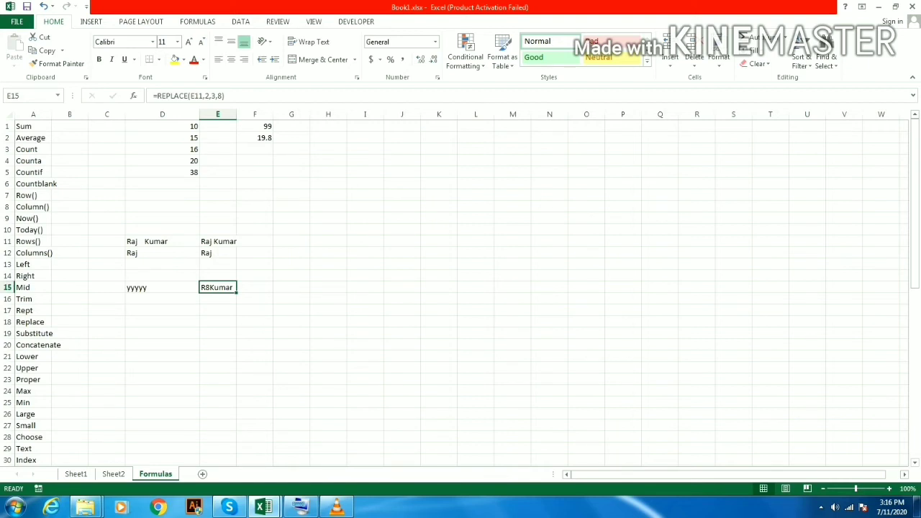
# Start a SUBSTITUTE formula in cell D18 with E11 as its text and open the quotation for the old text.
pyautogui.press('Left')
pyautogui.press('Left')
pyautogui.press('Left')
pyautogui.press('Left')
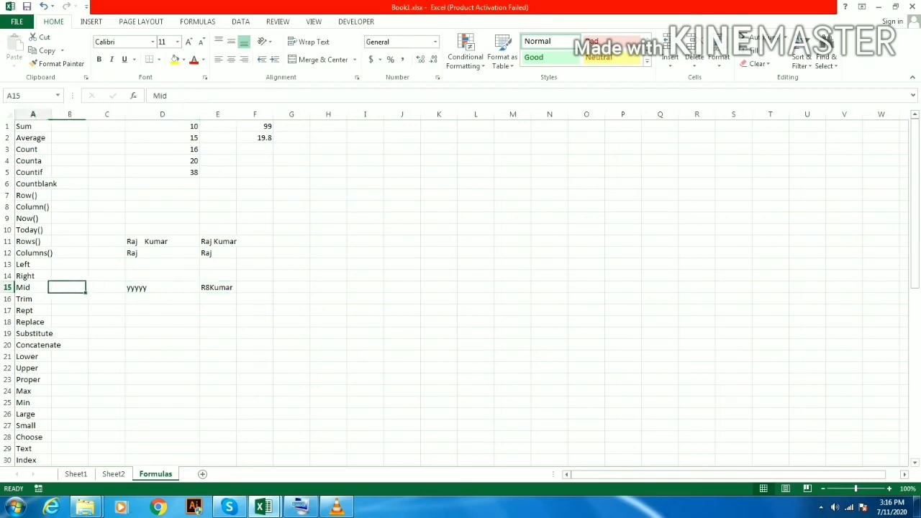
pyautogui.press('Down')
pyautogui.press('Down')
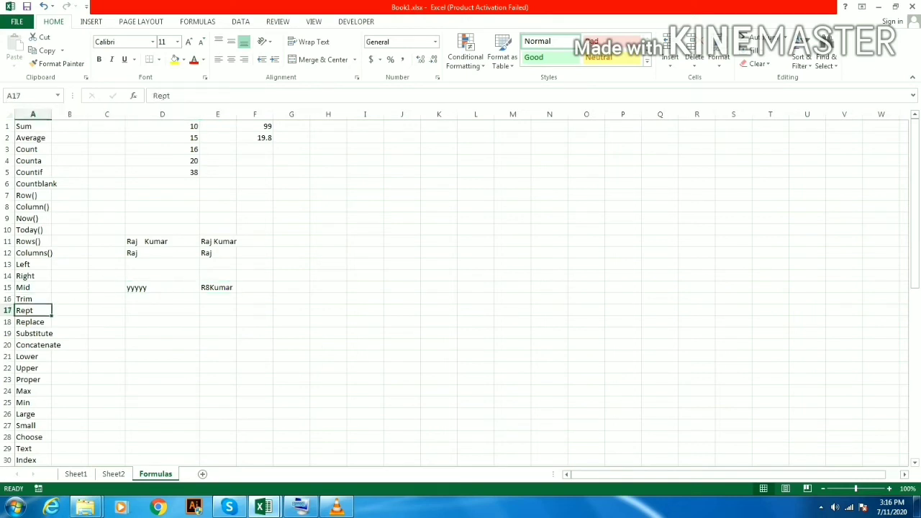
pyautogui.press('Down')
pyautogui.press('Down')
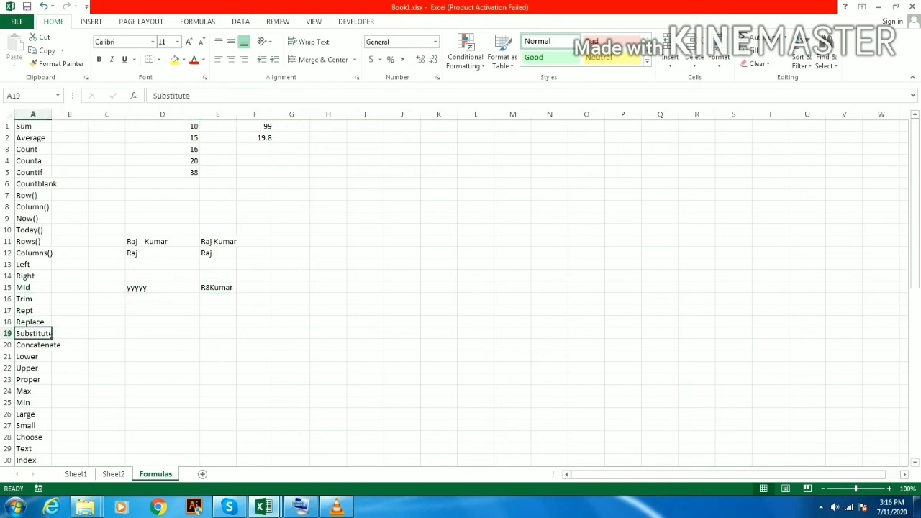
pyautogui.press('Right')
pyautogui.press('Right')
pyautogui.press('Right')
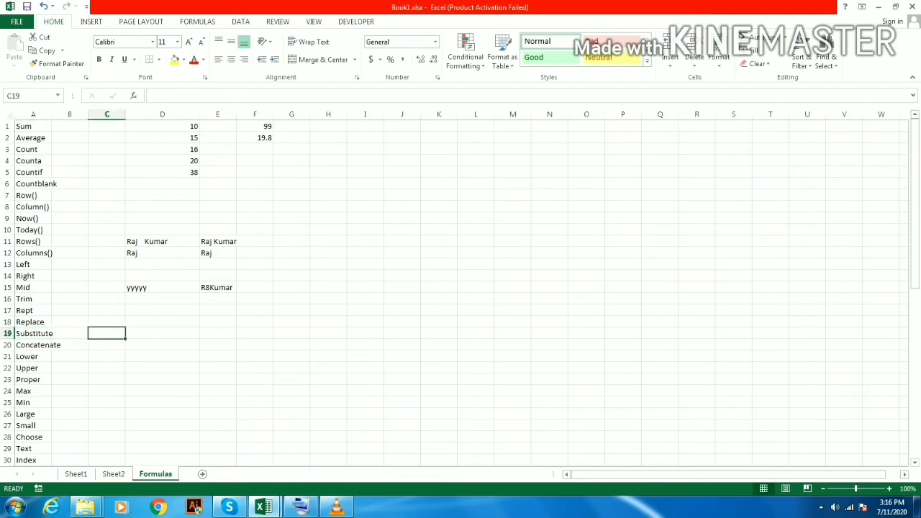
pyautogui.press('Up')
pyautogui.write('=')
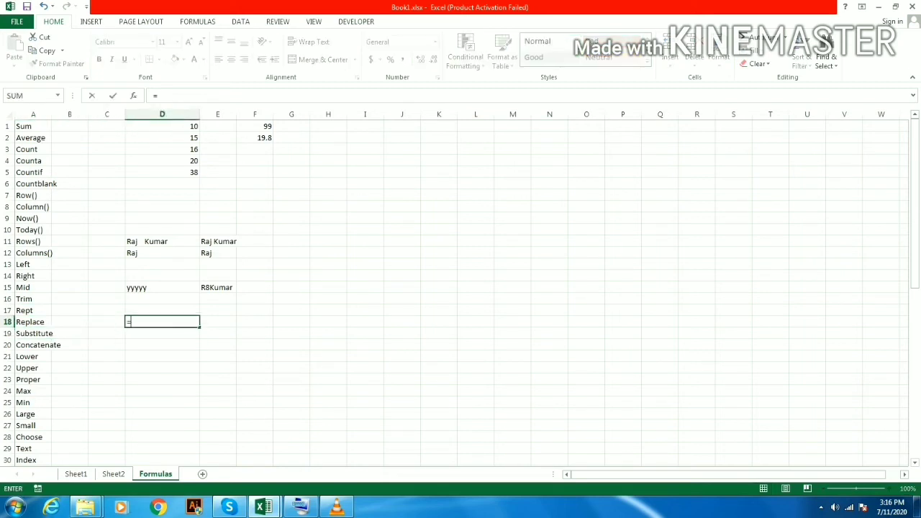
pyautogui.write('sub')
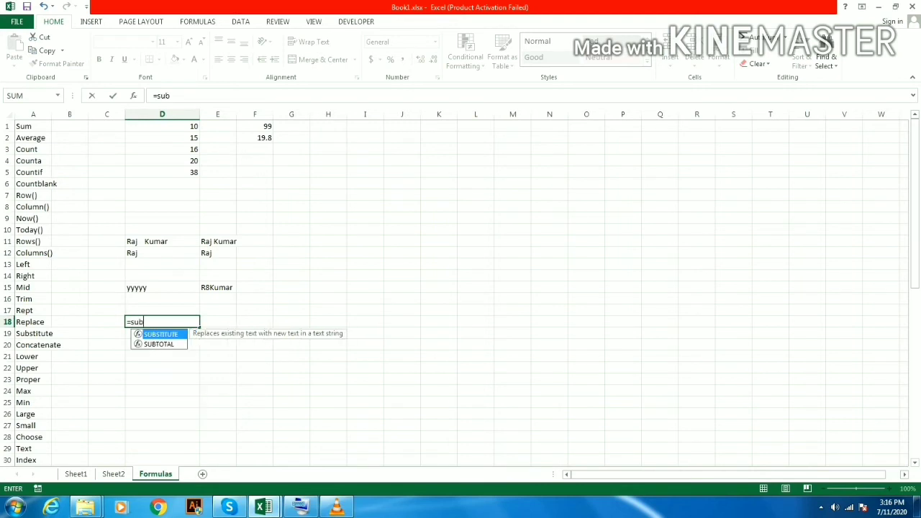
pyautogui.press('Tab')
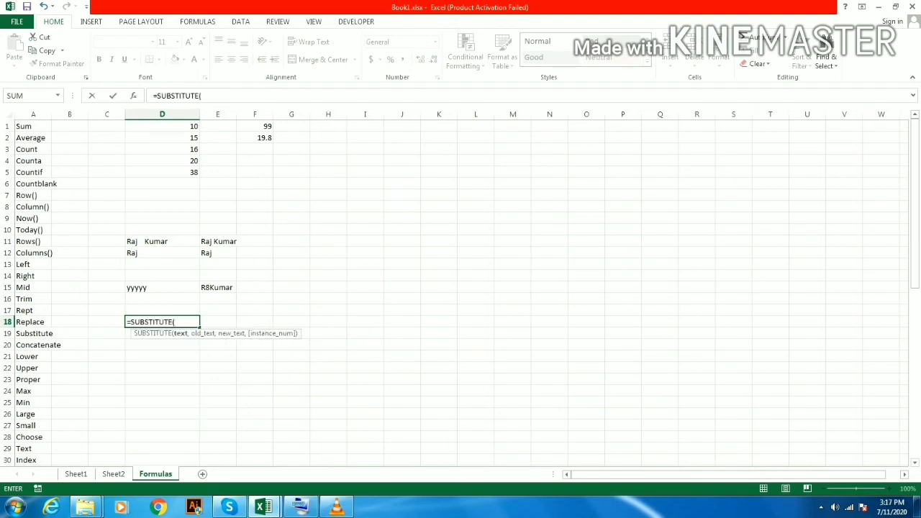
pyautogui.press('Right')
pyautogui.press('Up')
pyautogui.press('Up')
pyautogui.press('Up')
pyautogui.press('Up')
pyautogui.press('Up')
pyautogui.press('Up')
pyautogui.press('Up')
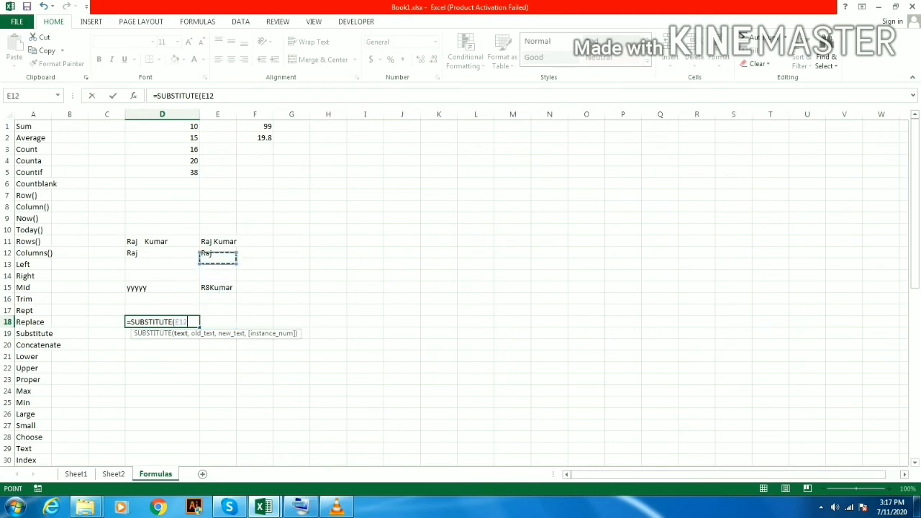
pyautogui.write(',')
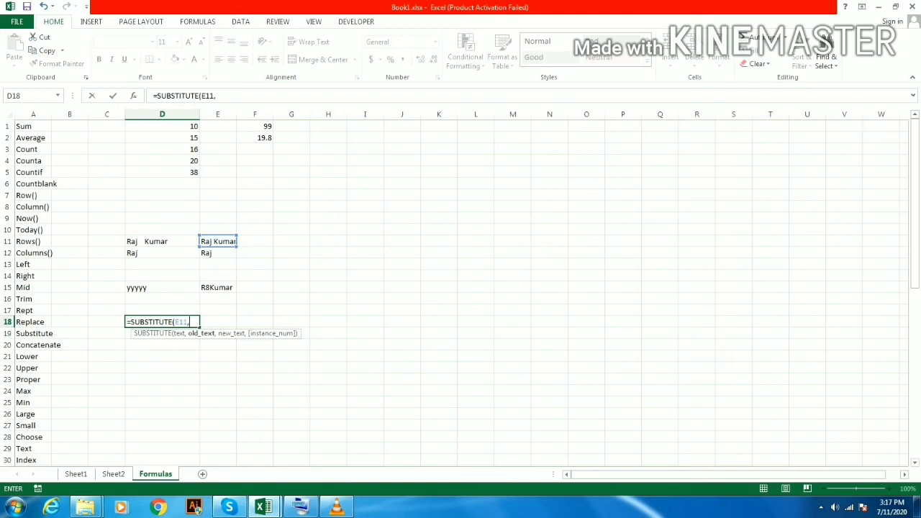
pyautogui.write('"')
pyautogui.click(300, 506)
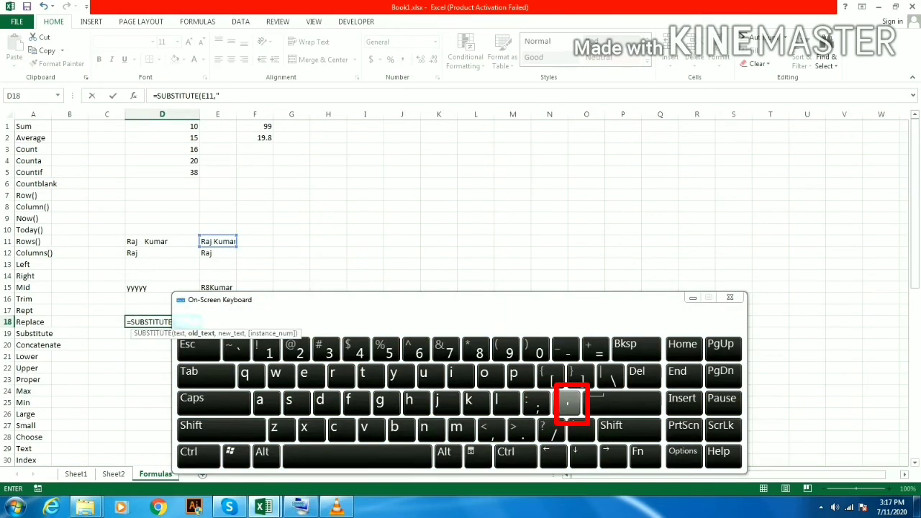
pyautogui.click(568, 401)
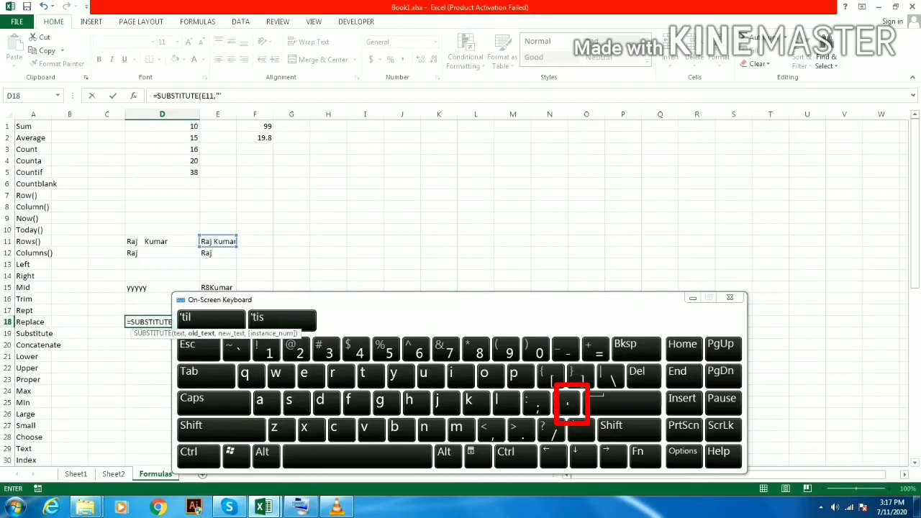
pyautogui.click(692, 297)
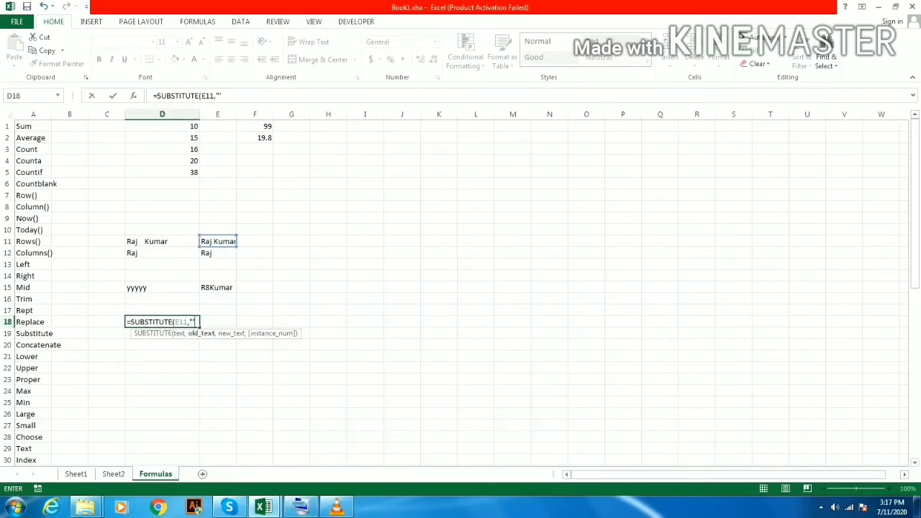
pyautogui.press('BackSpace')
# Complete the SUBSTITUTE formula in D18 with "aj" as the old text and "w" as the new text, without an instance number.
pyautogui.write('aj",')
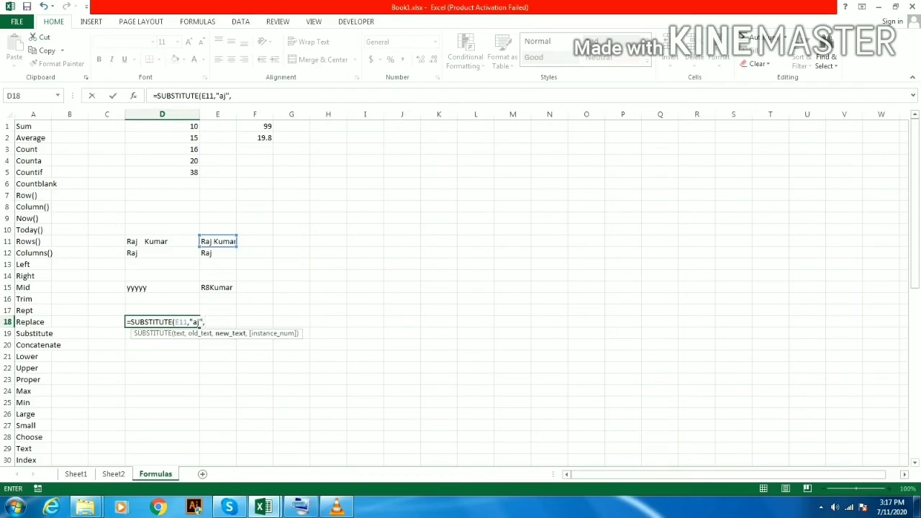
pyautogui.write('"w",')
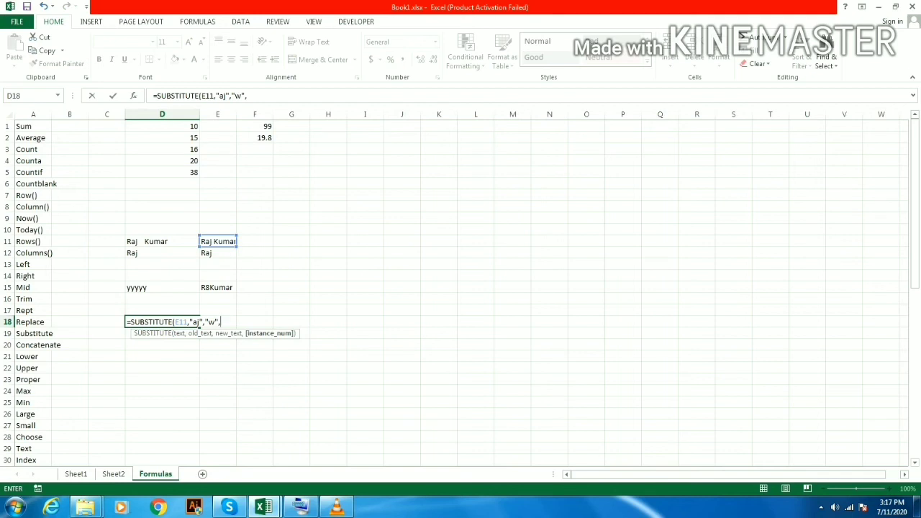
pyautogui.press('BackSpace')
pyautogui.write(')')
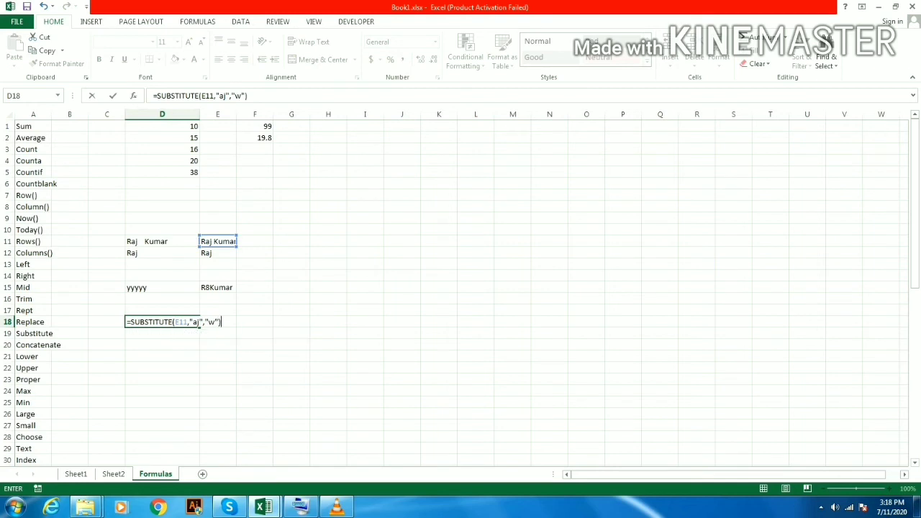
pyautogui.press('Return')
pyautogui.press('Up')
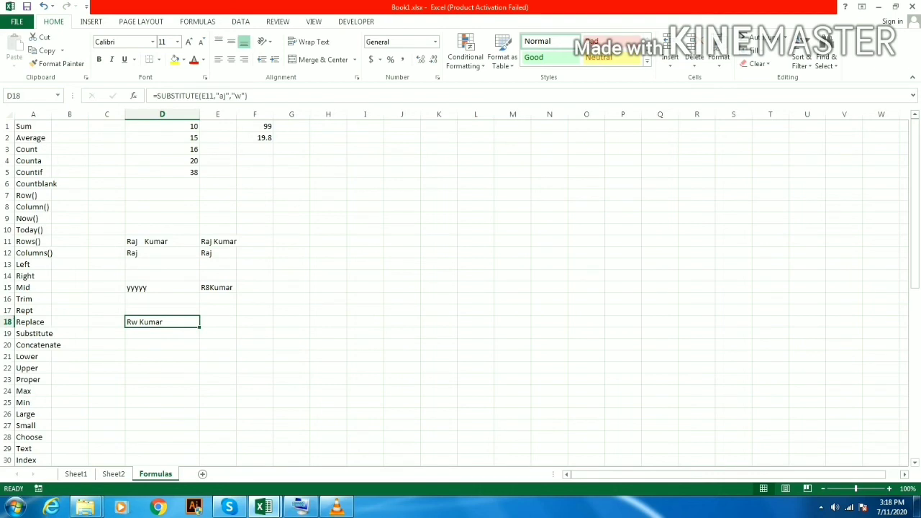
# Enter the three parts of a sample full name in cells D20, E20 and F20 beside the Concatenate label.
pyautogui.click(34, 345)
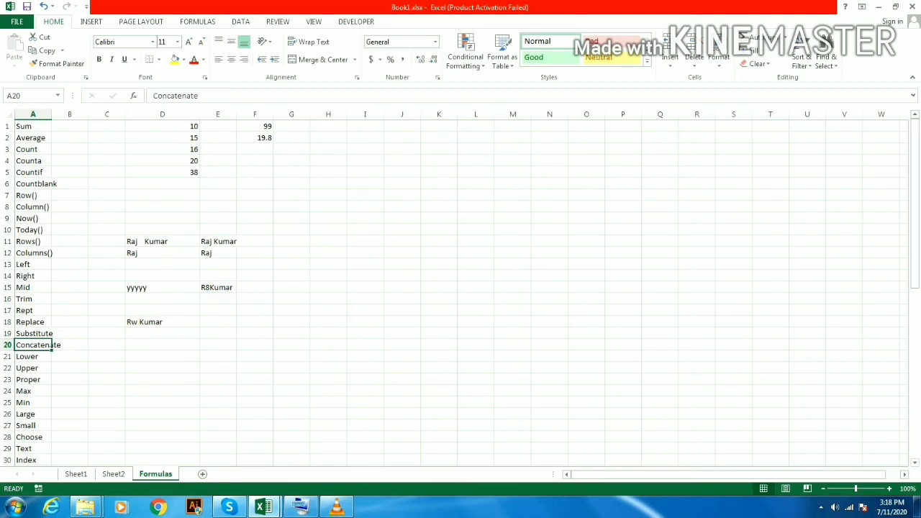
pyautogui.press('Right')
pyautogui.press('Right')
pyautogui.press('Right')
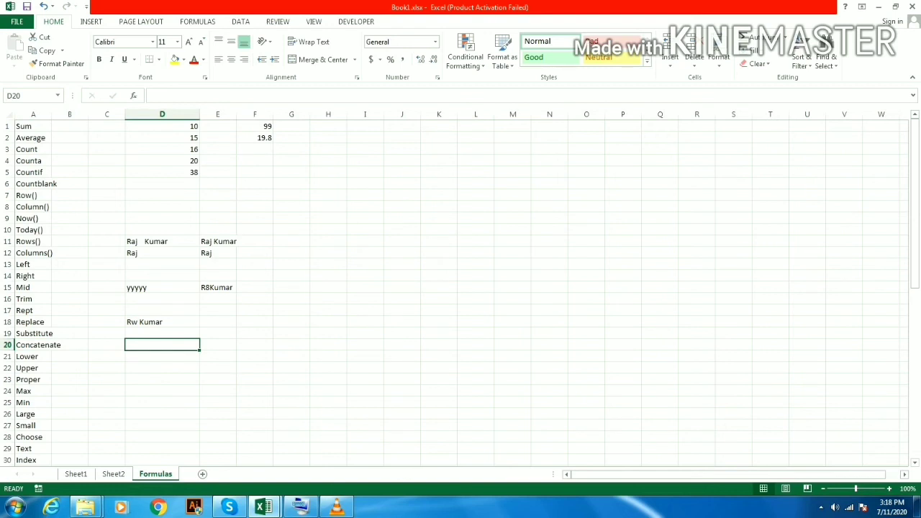
pyautogui.write('Raj')
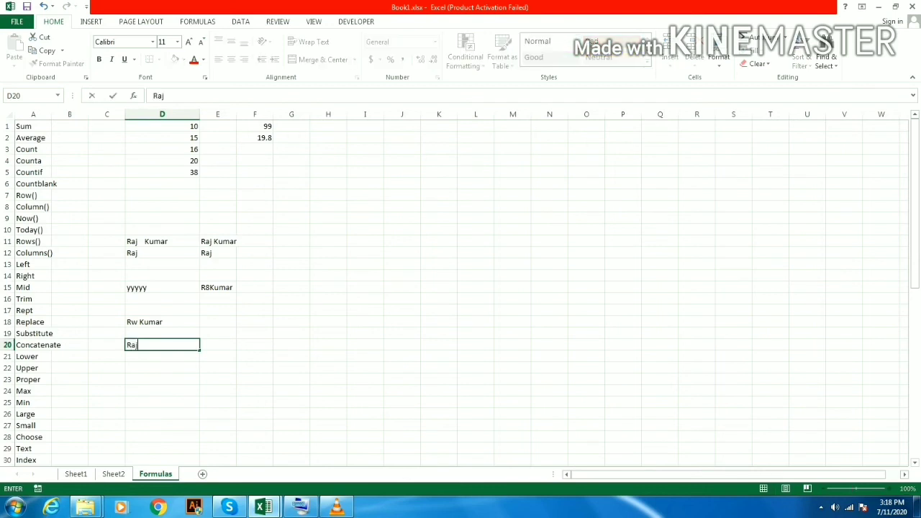
pyautogui.press('Right')
pyautogui.write('Kumar')
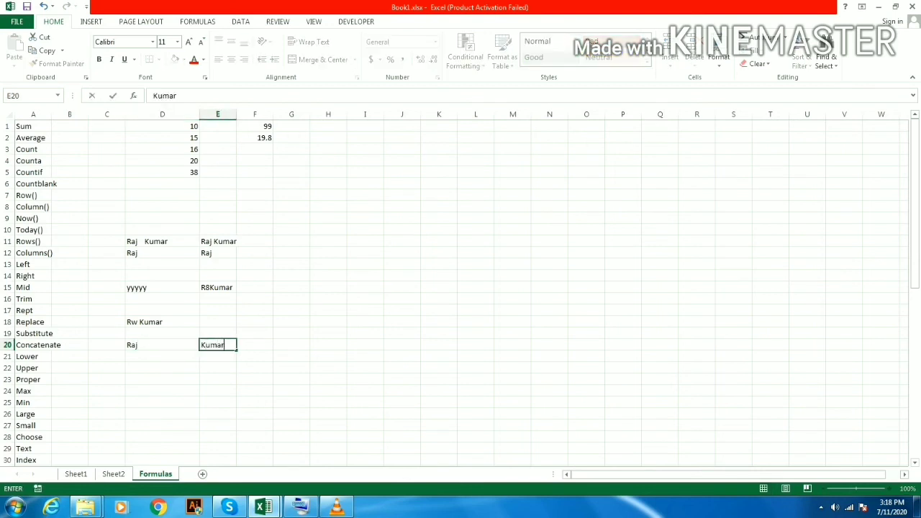
pyautogui.press('Right')
pyautogui.write('C')
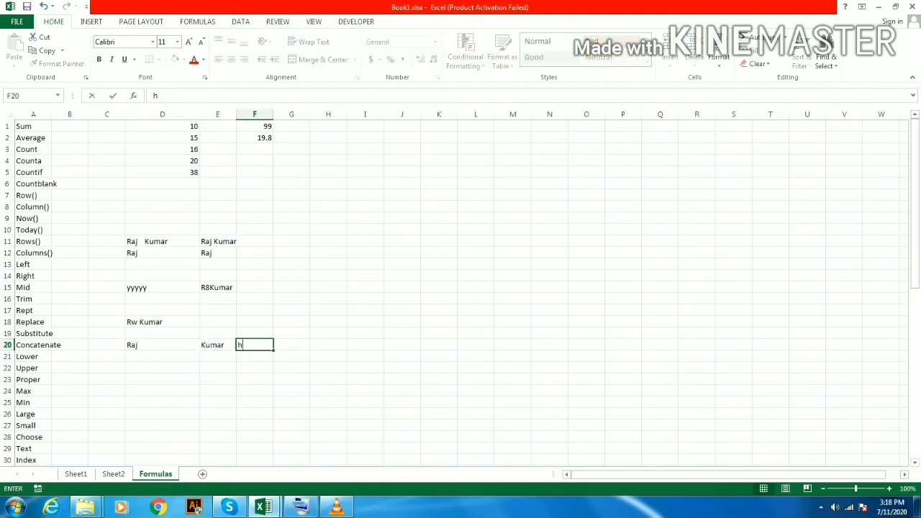
pyautogui.press('BackSpace')
pyautogui.write('Chand')
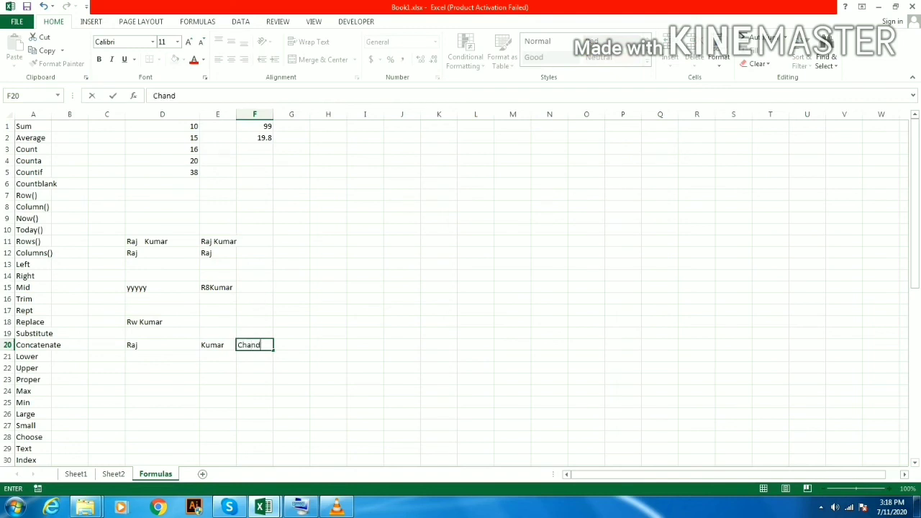
pyautogui.press('Return')
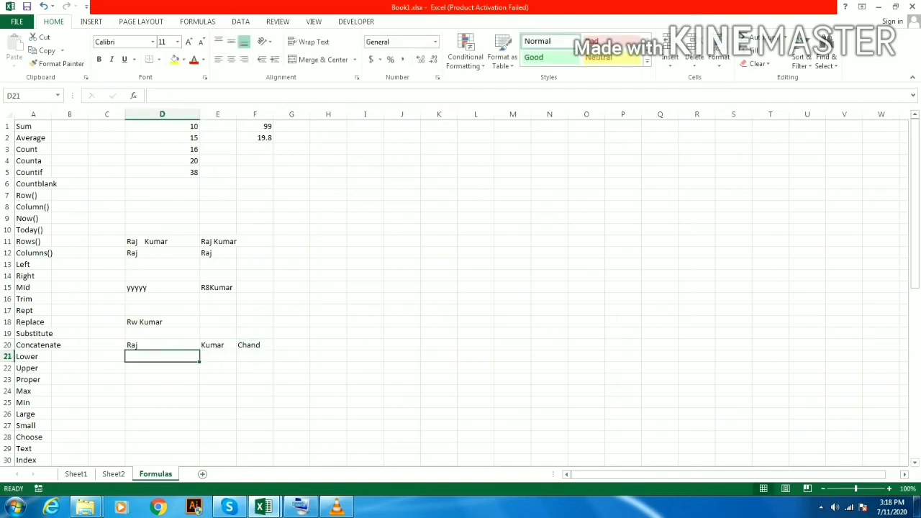
# Review the three name parts in cells D20 to F20.
pyautogui.press('Right')
pyautogui.press('Right')
pyautogui.press('Right')
pyautogui.press('Left')
pyautogui.press('Up')
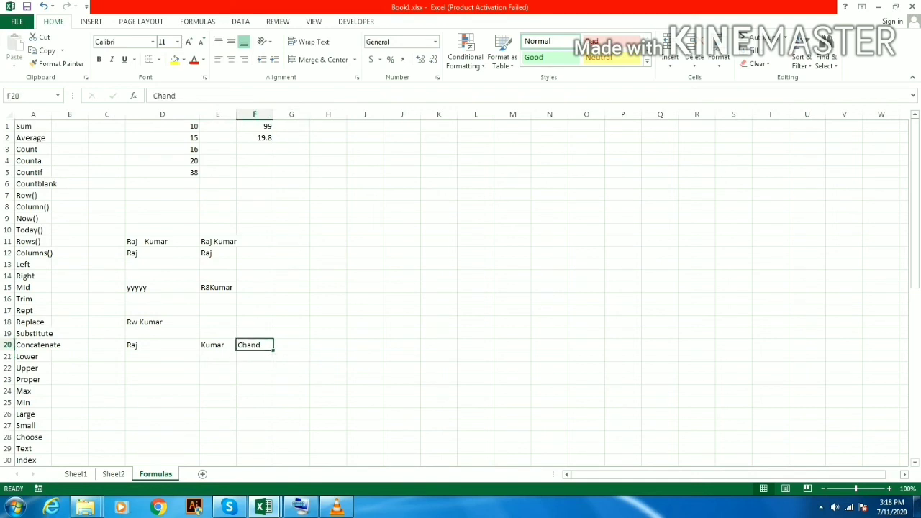
pyautogui.press('Left')
pyautogui.press('Left')
pyautogui.press('Left')
pyautogui.press('Right')
pyautogui.press('Right')
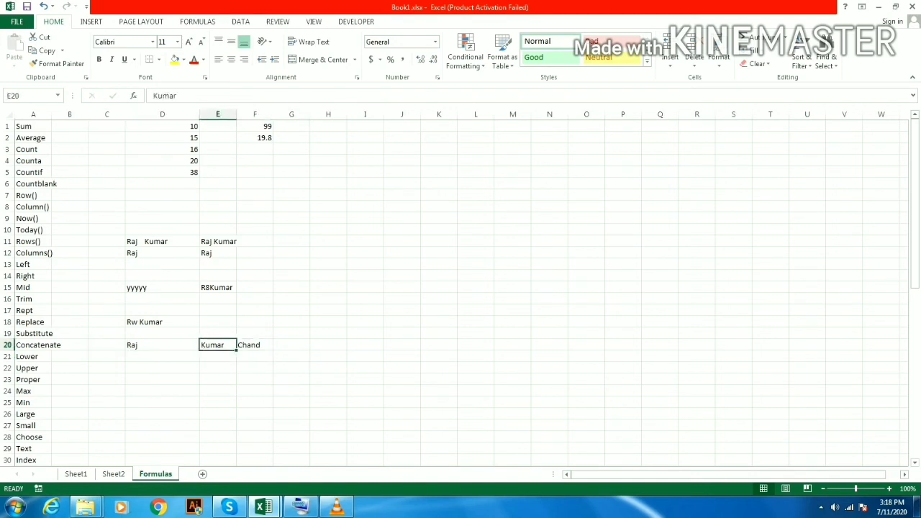
# Start a CONCATENATE formula in cell H20 with D20 as its first text.
pyautogui.press('Right')
pyautogui.press('Right')
pyautogui.press('Right')
pyautogui.write('=')
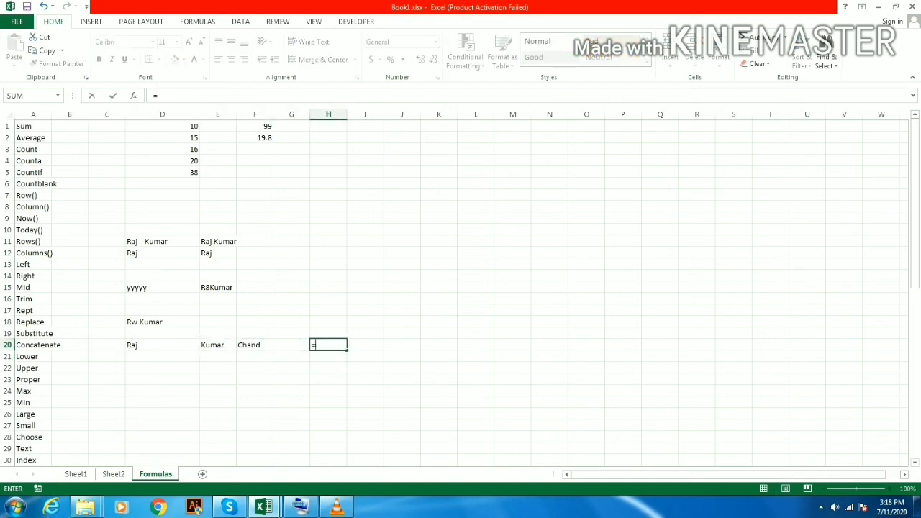
pyautogui.write('conc')
pyautogui.press('Tab')
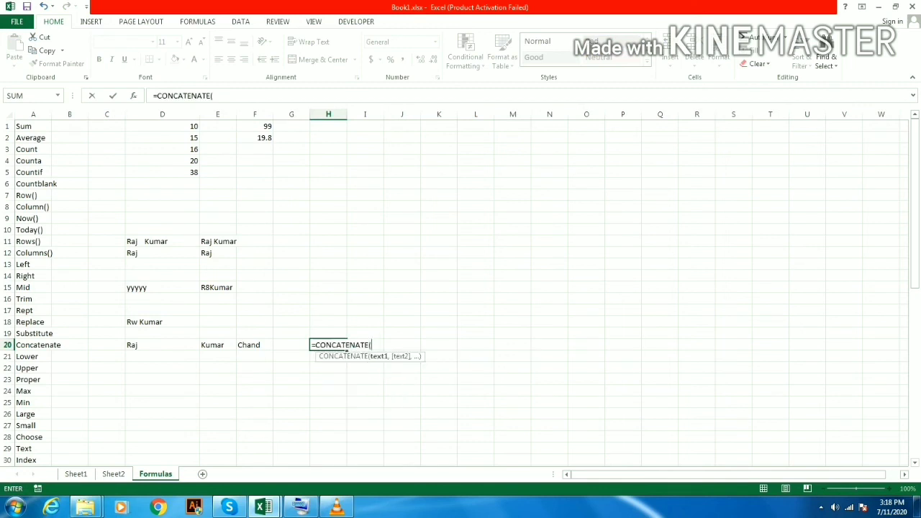
pyautogui.press('Left')
pyautogui.press('Left')
pyautogui.press('Left')
pyautogui.press('Left')
pyautogui.press('Left')
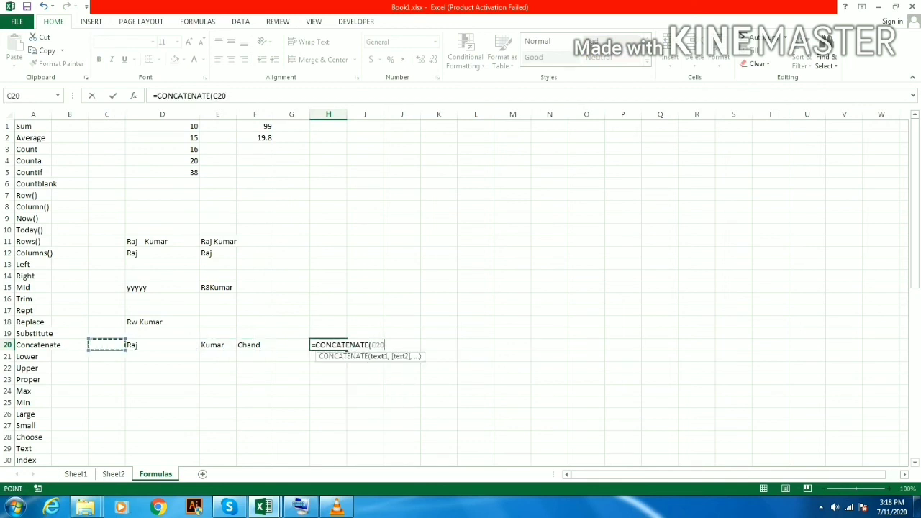
pyautogui.press('Right')
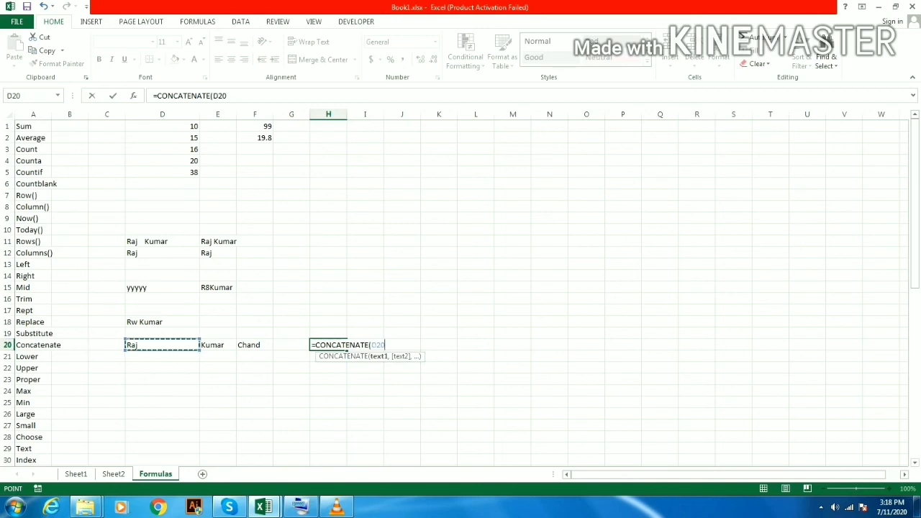
pyautogui.write(',')
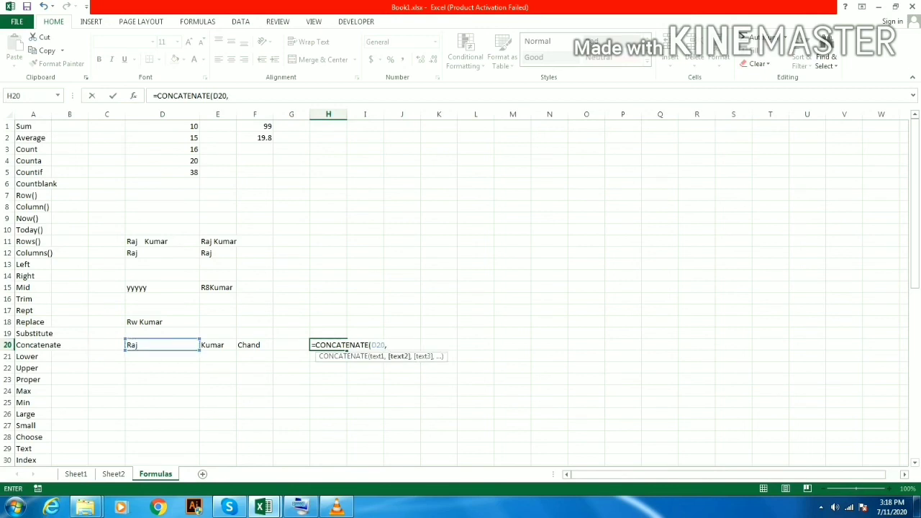
# Complete the CONCATENATE formula in H20 with E20 and F20 as the second and third texts.
pyautogui.press('Left')
pyautogui.press('Left')
pyautogui.press('Left')
pyautogui.write(',')
pyautogui.press('Left')
pyautogui.press('Left')
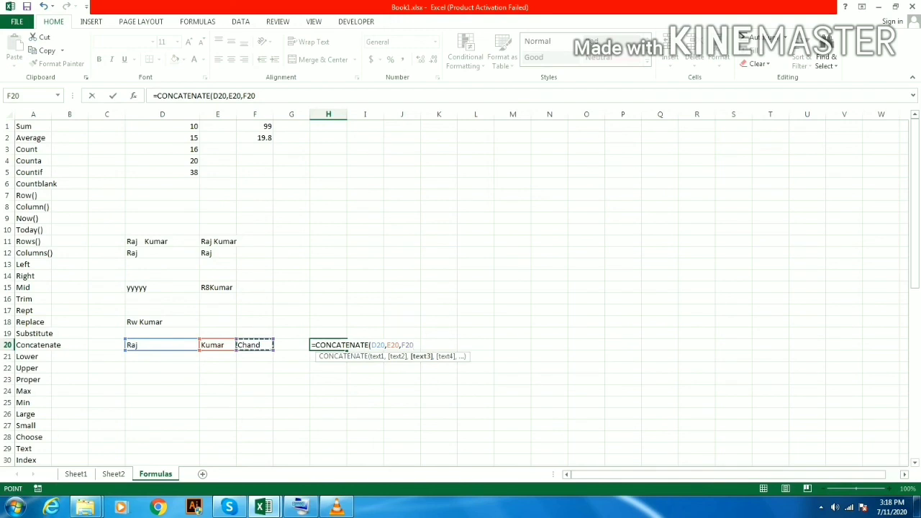
pyautogui.press('Return')
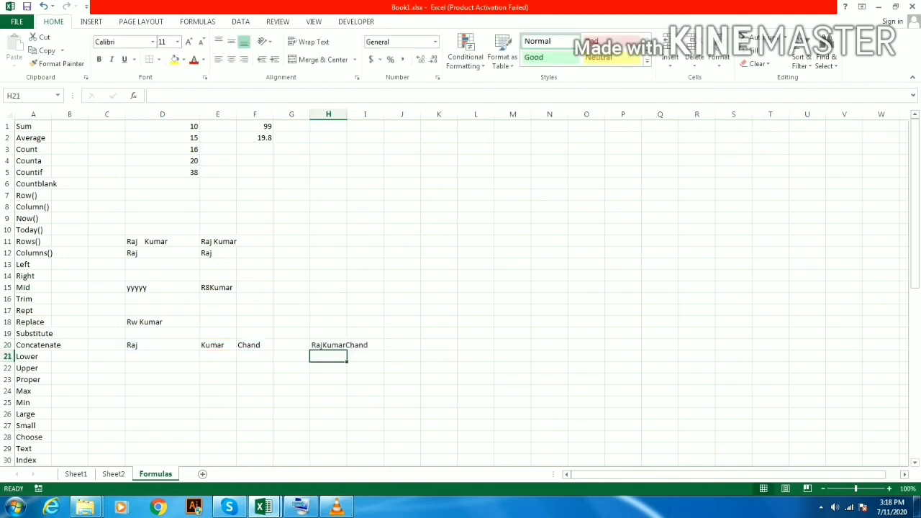
# Begin a second CONCATENATE formula in cell H21, directly below the first one.
pyautogui.press('Up')
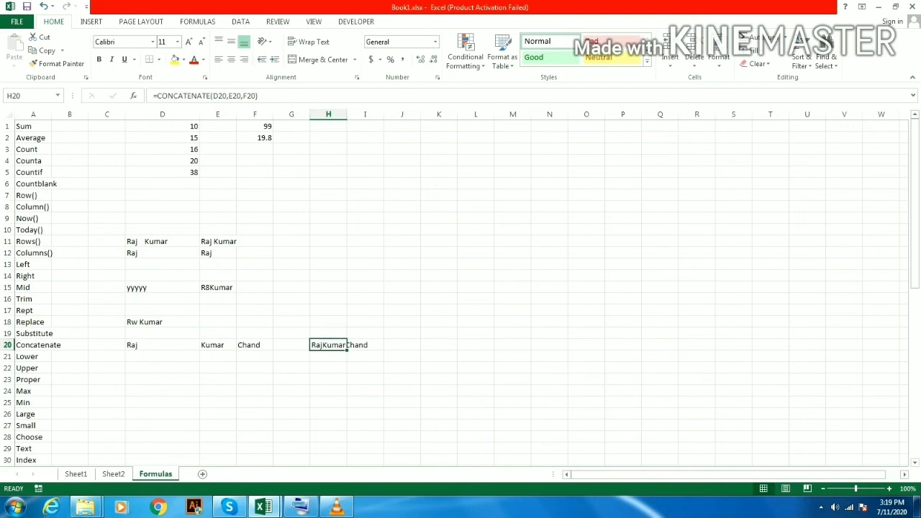
pyautogui.press('Down')
pyautogui.press('Up')
pyautogui.press('Down')
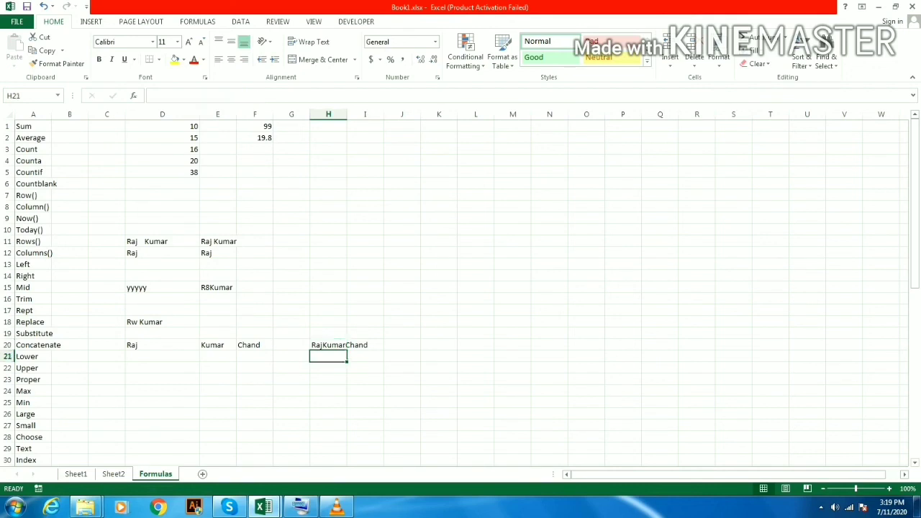
pyautogui.write('=con')
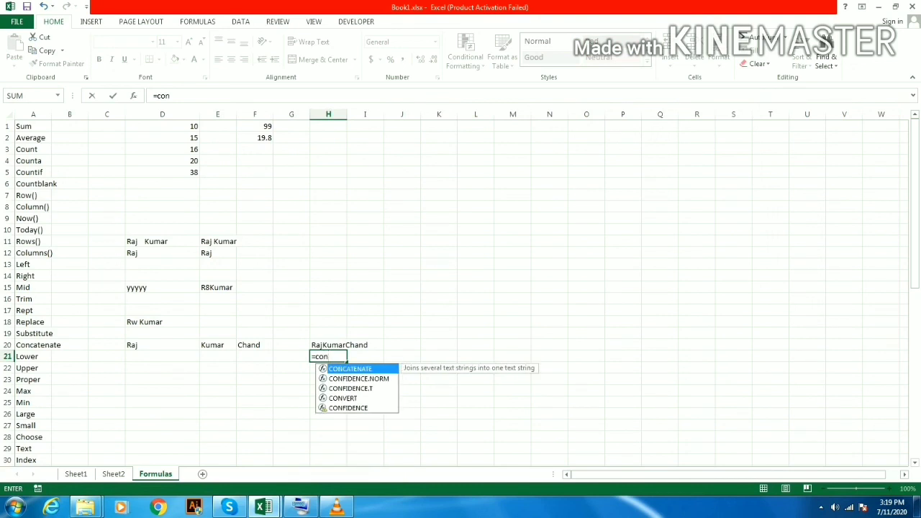
pyautogui.press('Tab')
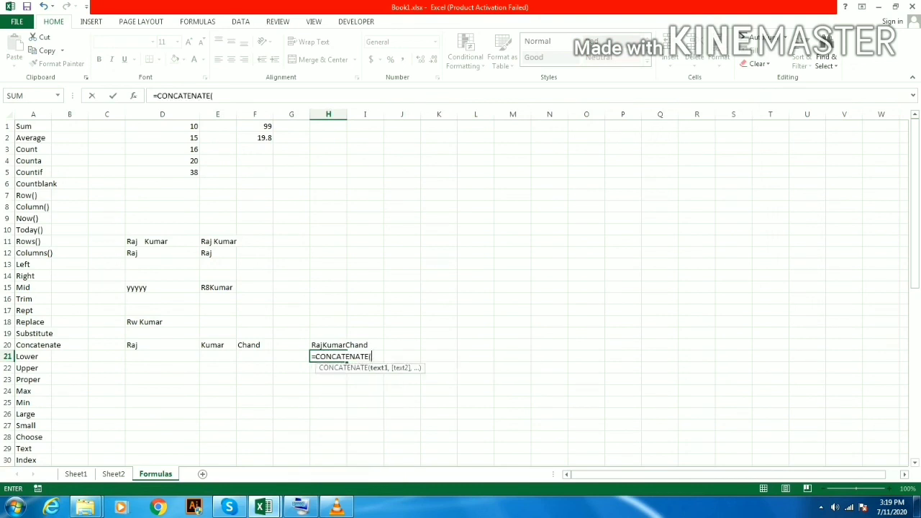
# Give the H21 formula D20 and a quoted space " " as its first two texts and enter it.
pyautogui.press('Left')
pyautogui.press('Left')
pyautogui.press('Left')
pyautogui.press('Left')
pyautogui.press('Left')
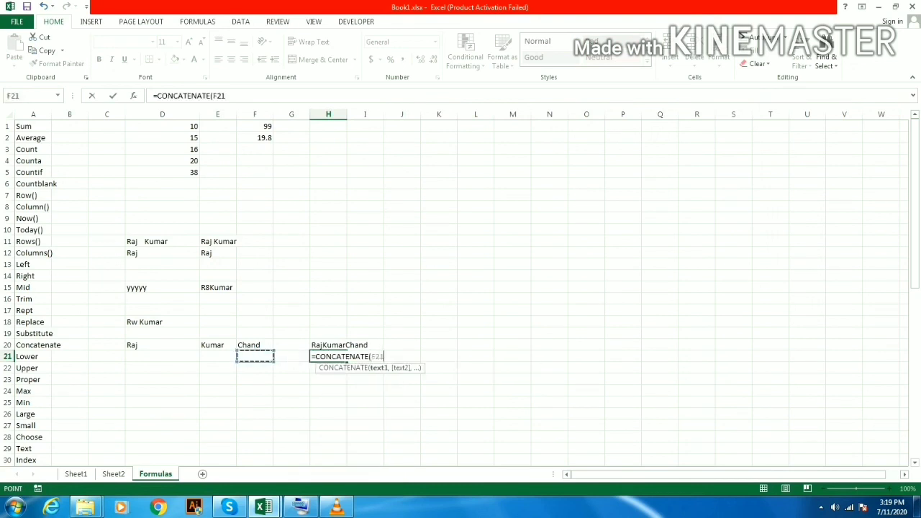
pyautogui.press('Up')
pyautogui.press('Right')
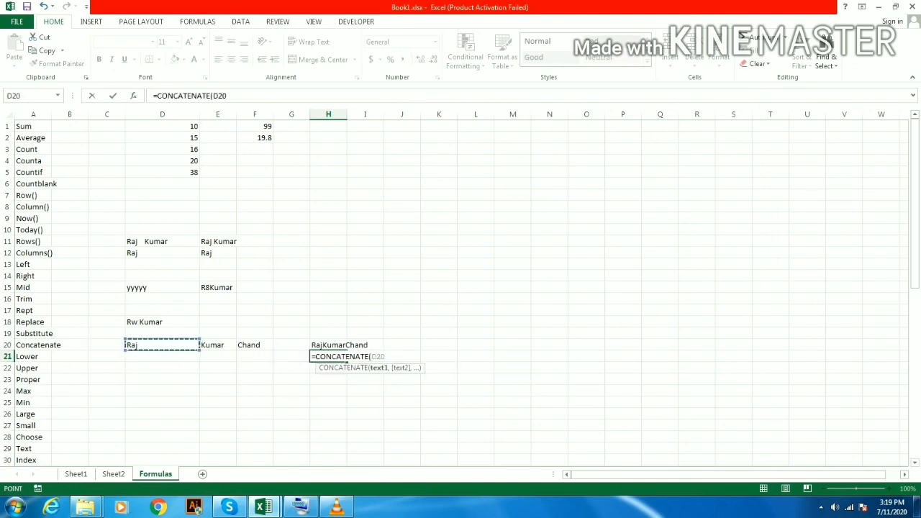
pyautogui.write(',')
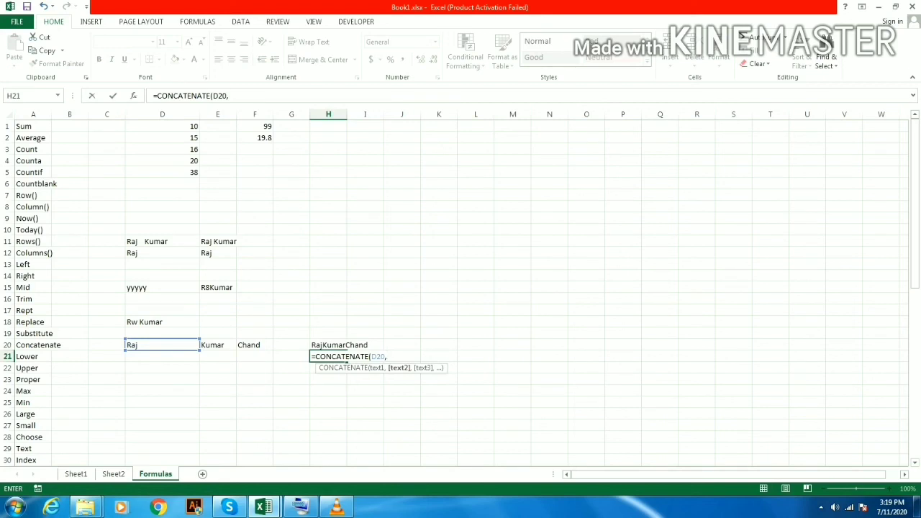
pyautogui.write('" "')
pyautogui.press('Left')
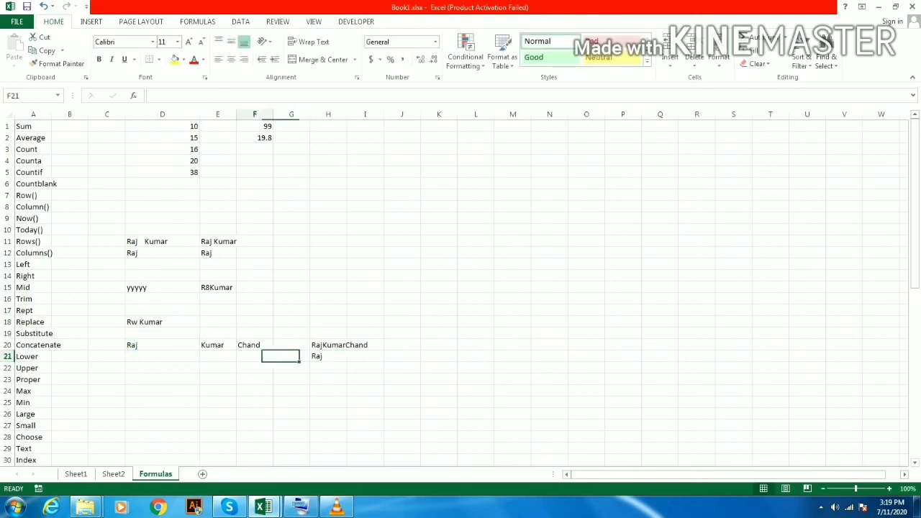
# Reopen the H21 formula for editing and add E20 as the third text after the quoted space.
pyautogui.press('Left')
pyautogui.press('Right')
pyautogui.press('Right')
pyautogui.press('F2')
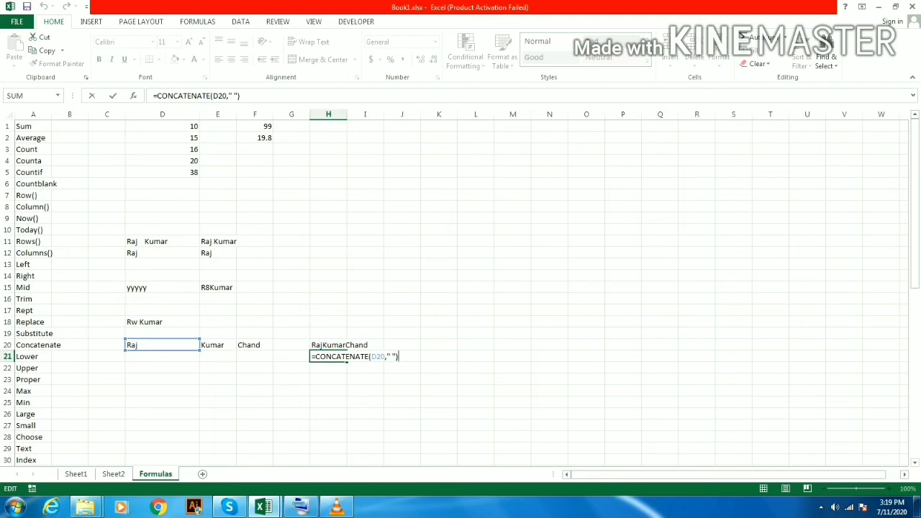
pyautogui.press('Left')
pyautogui.press('Left')
pyautogui.press('Left')
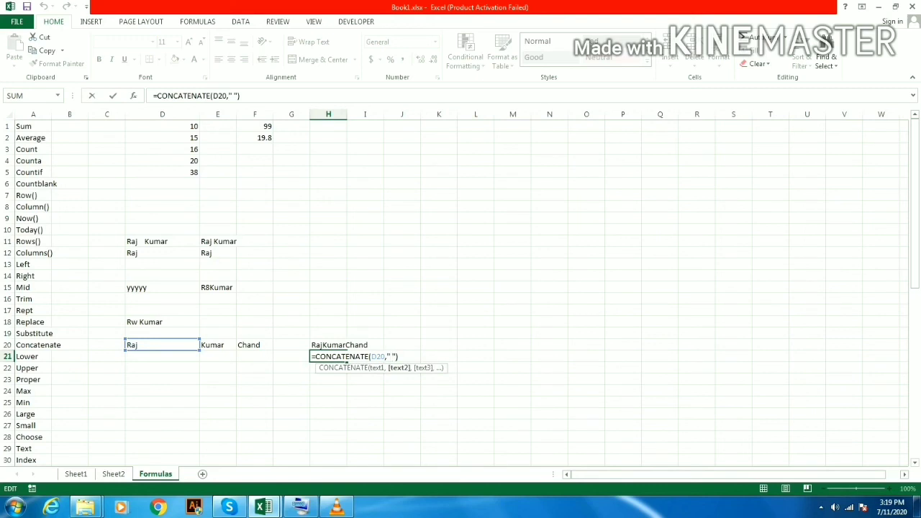
pyautogui.write(',')
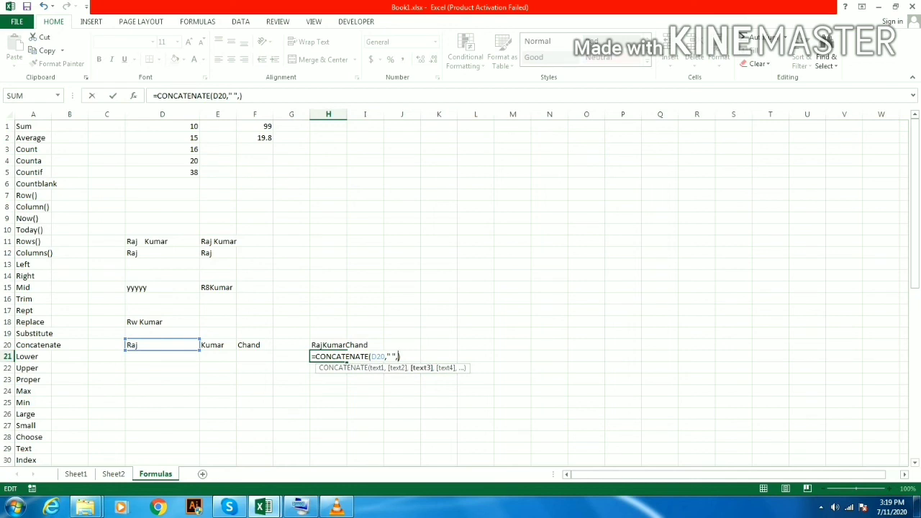
pyautogui.click(218, 346)
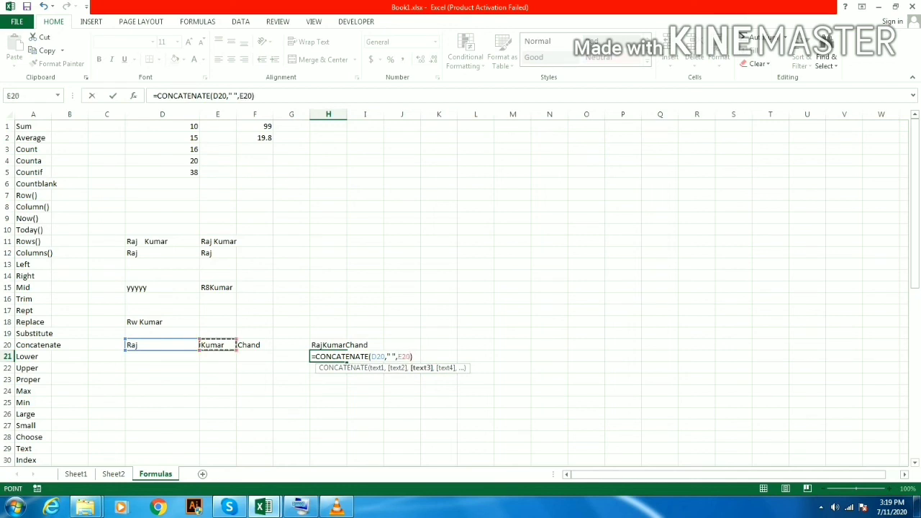
# Append another quoted space " " and F20 to the CONCATENATE formula in H21 and enter it.
pyautogui.write(',')
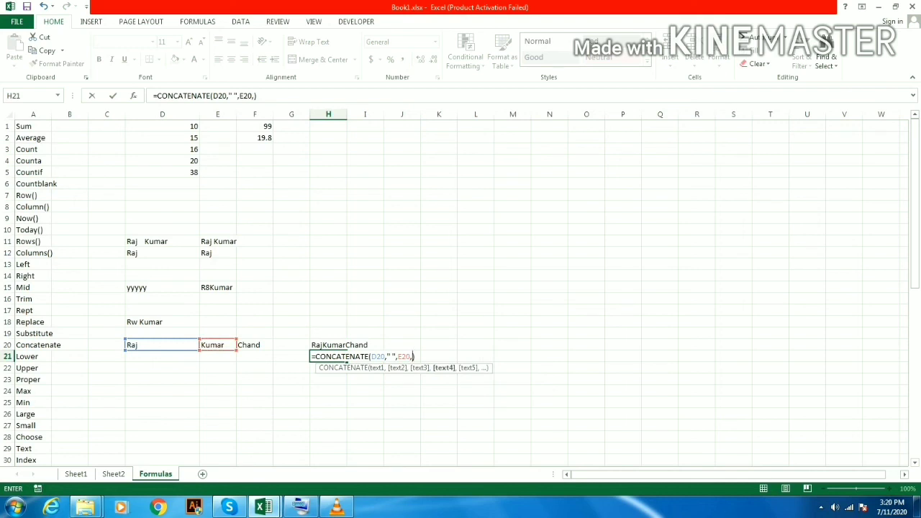
pyautogui.write('" ",')
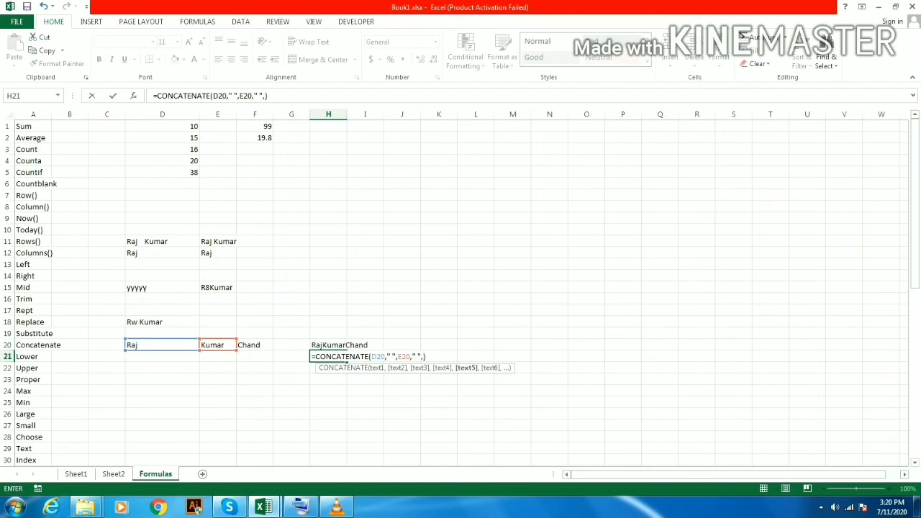
pyautogui.click(254, 346)
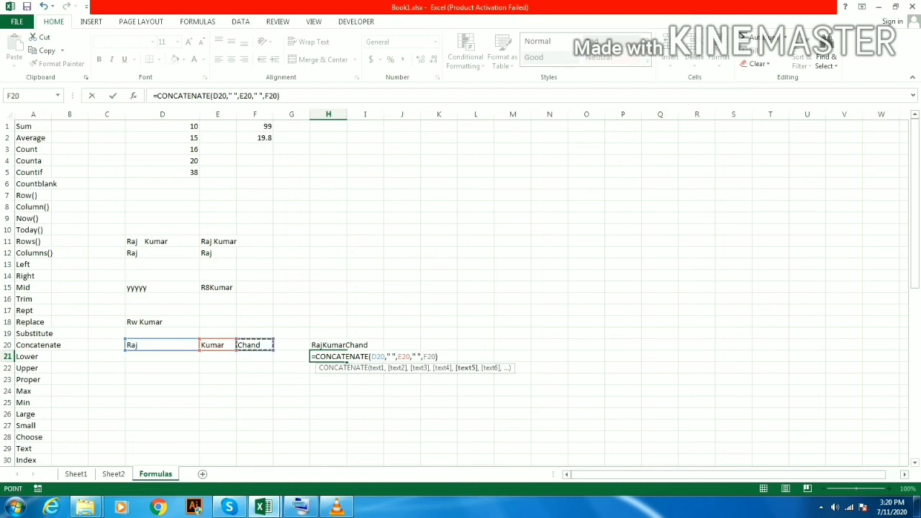
pyautogui.press('Return')
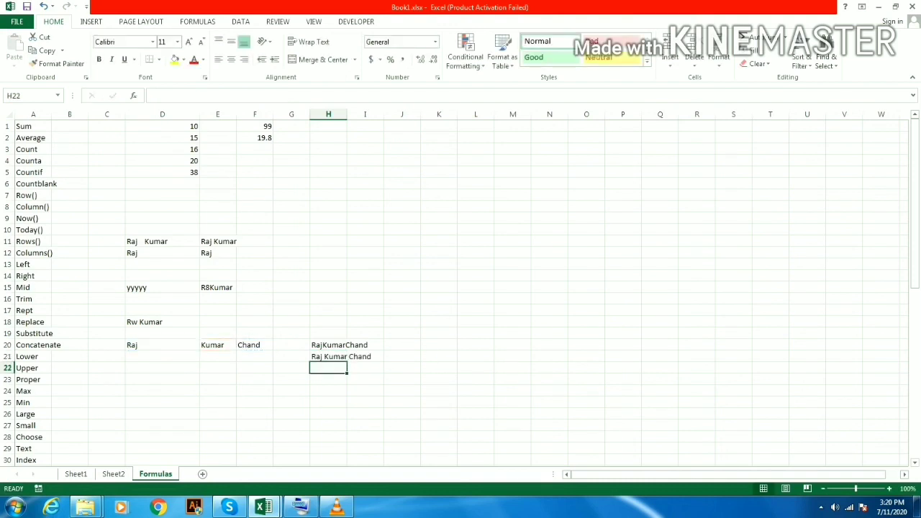
# Widen column H so that the joined names in H20 and H21 fit inside it.
pyautogui.click(328, 357)
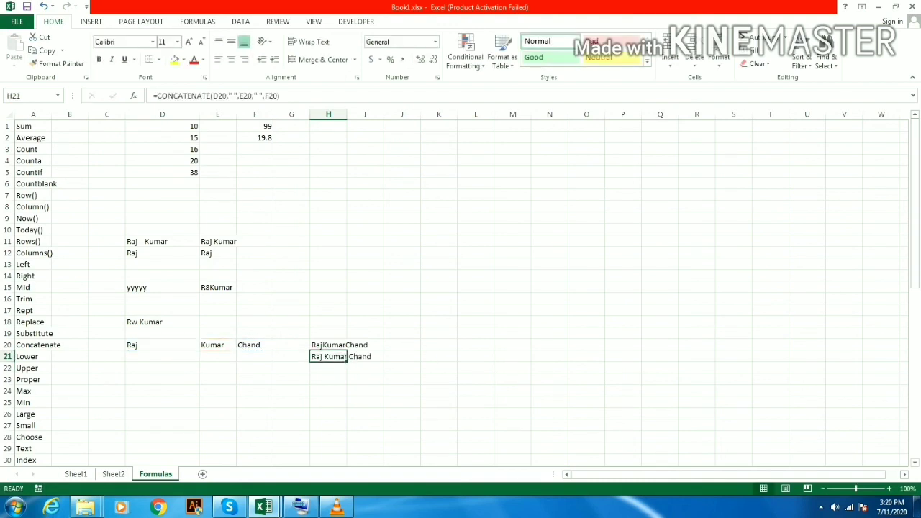
pyautogui.moveTo(347, 114); pyautogui.dragTo(381, 114)
pyautogui.click(345, 368)
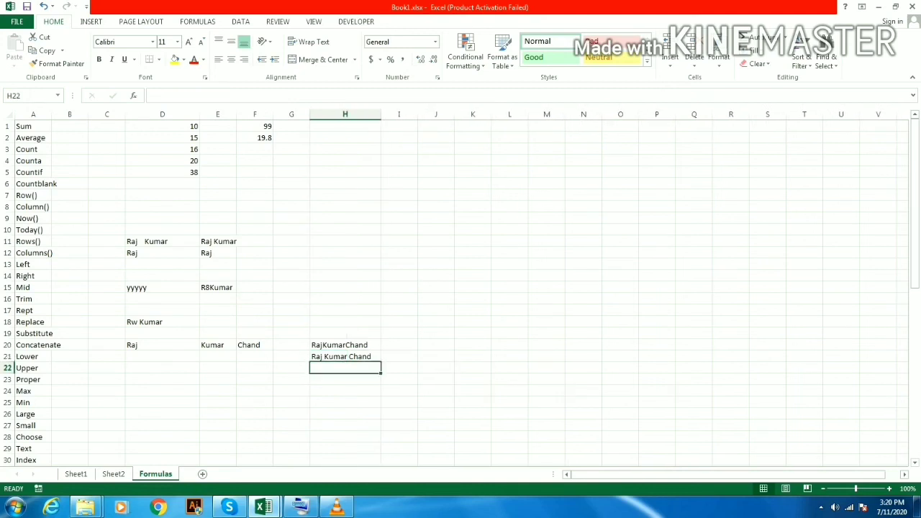